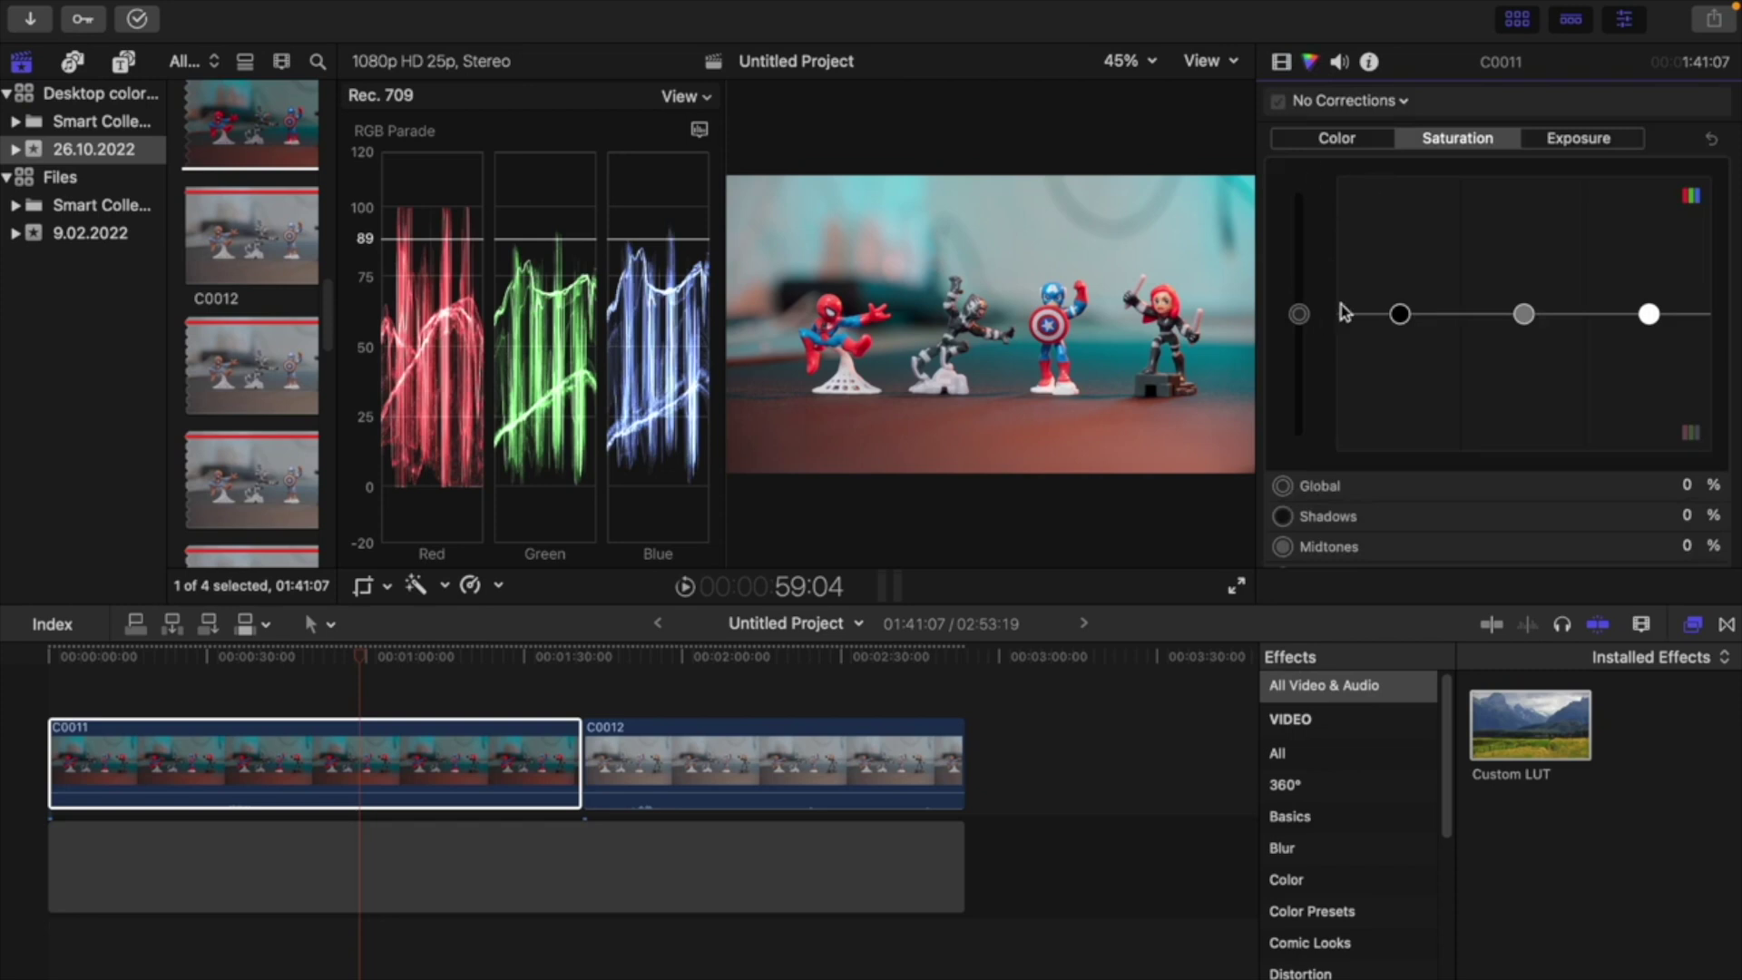
Review the color board's exposure controls and the Custom LUT effect settings of clip C0011
left_click(1616, 144)
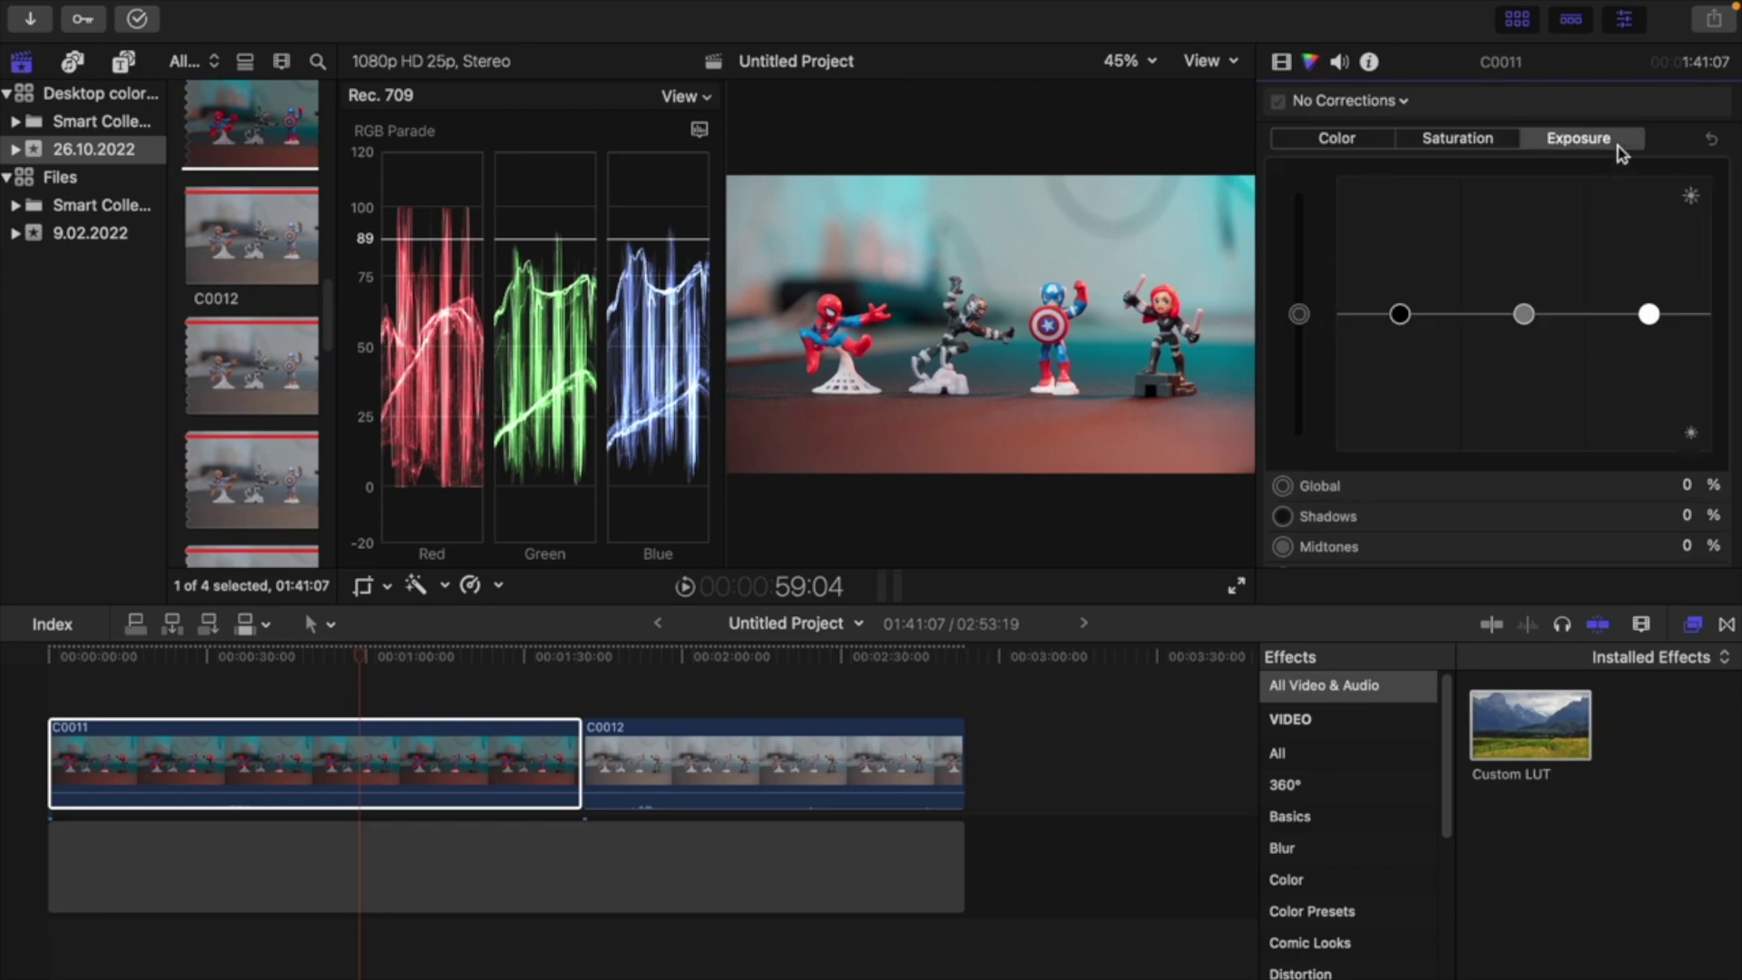
left_click(1281, 62)
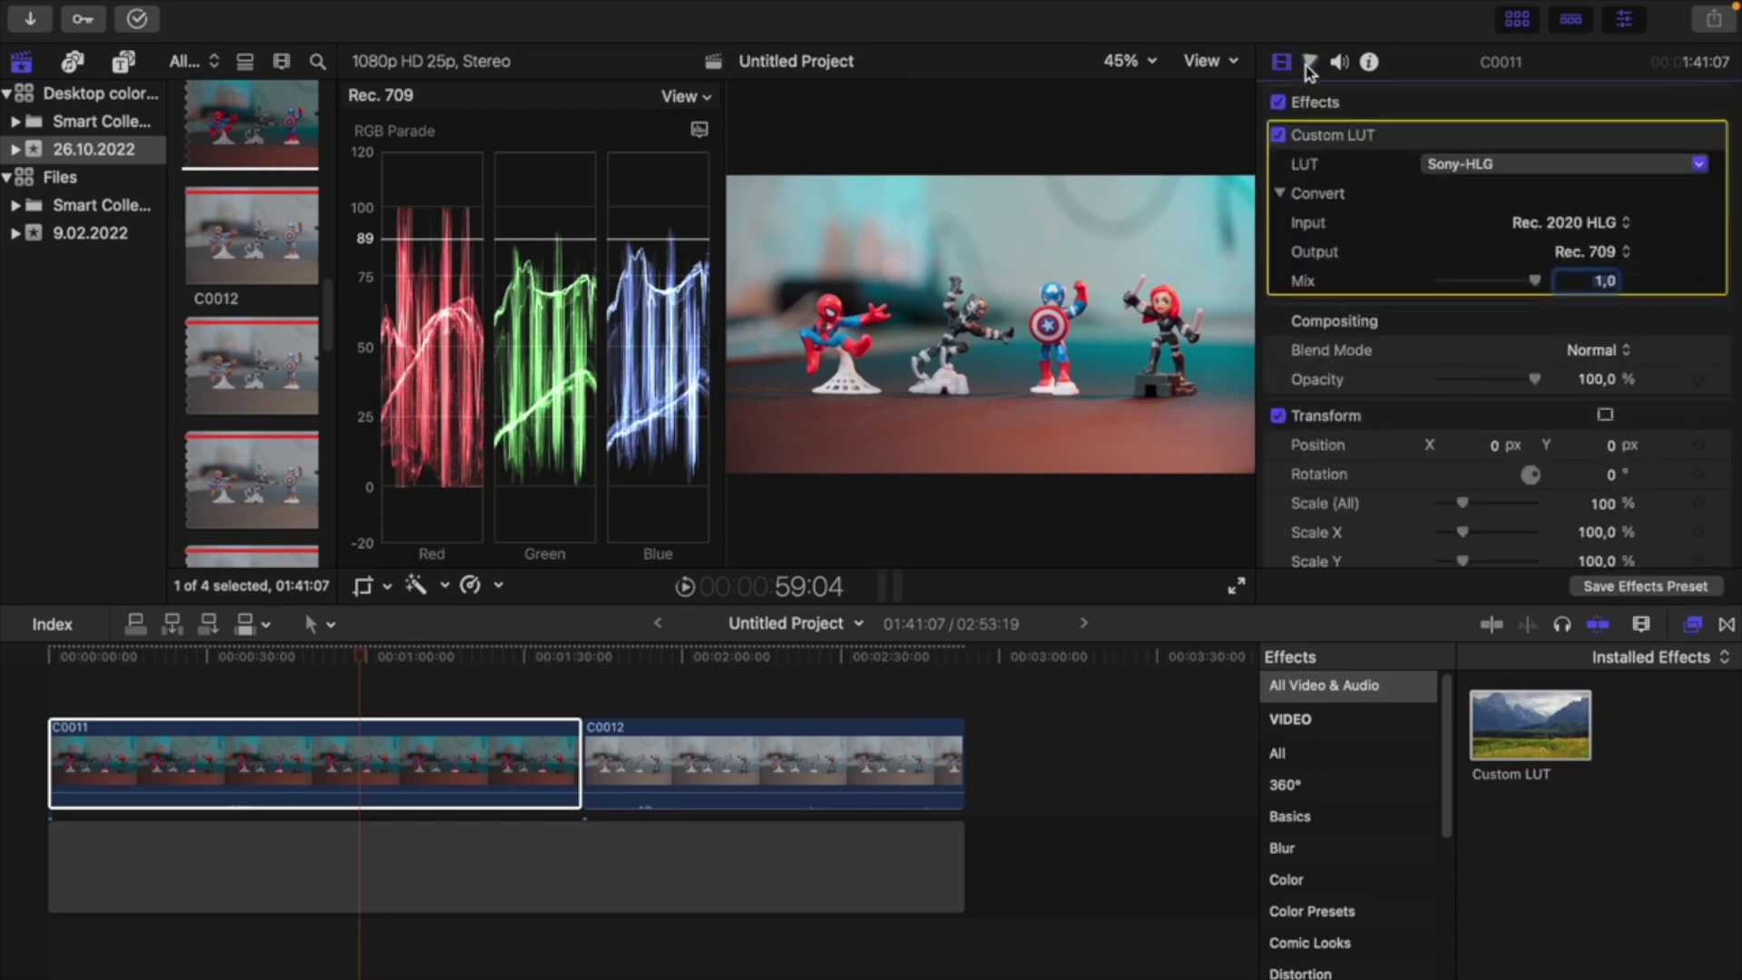
left_click(1306, 65)
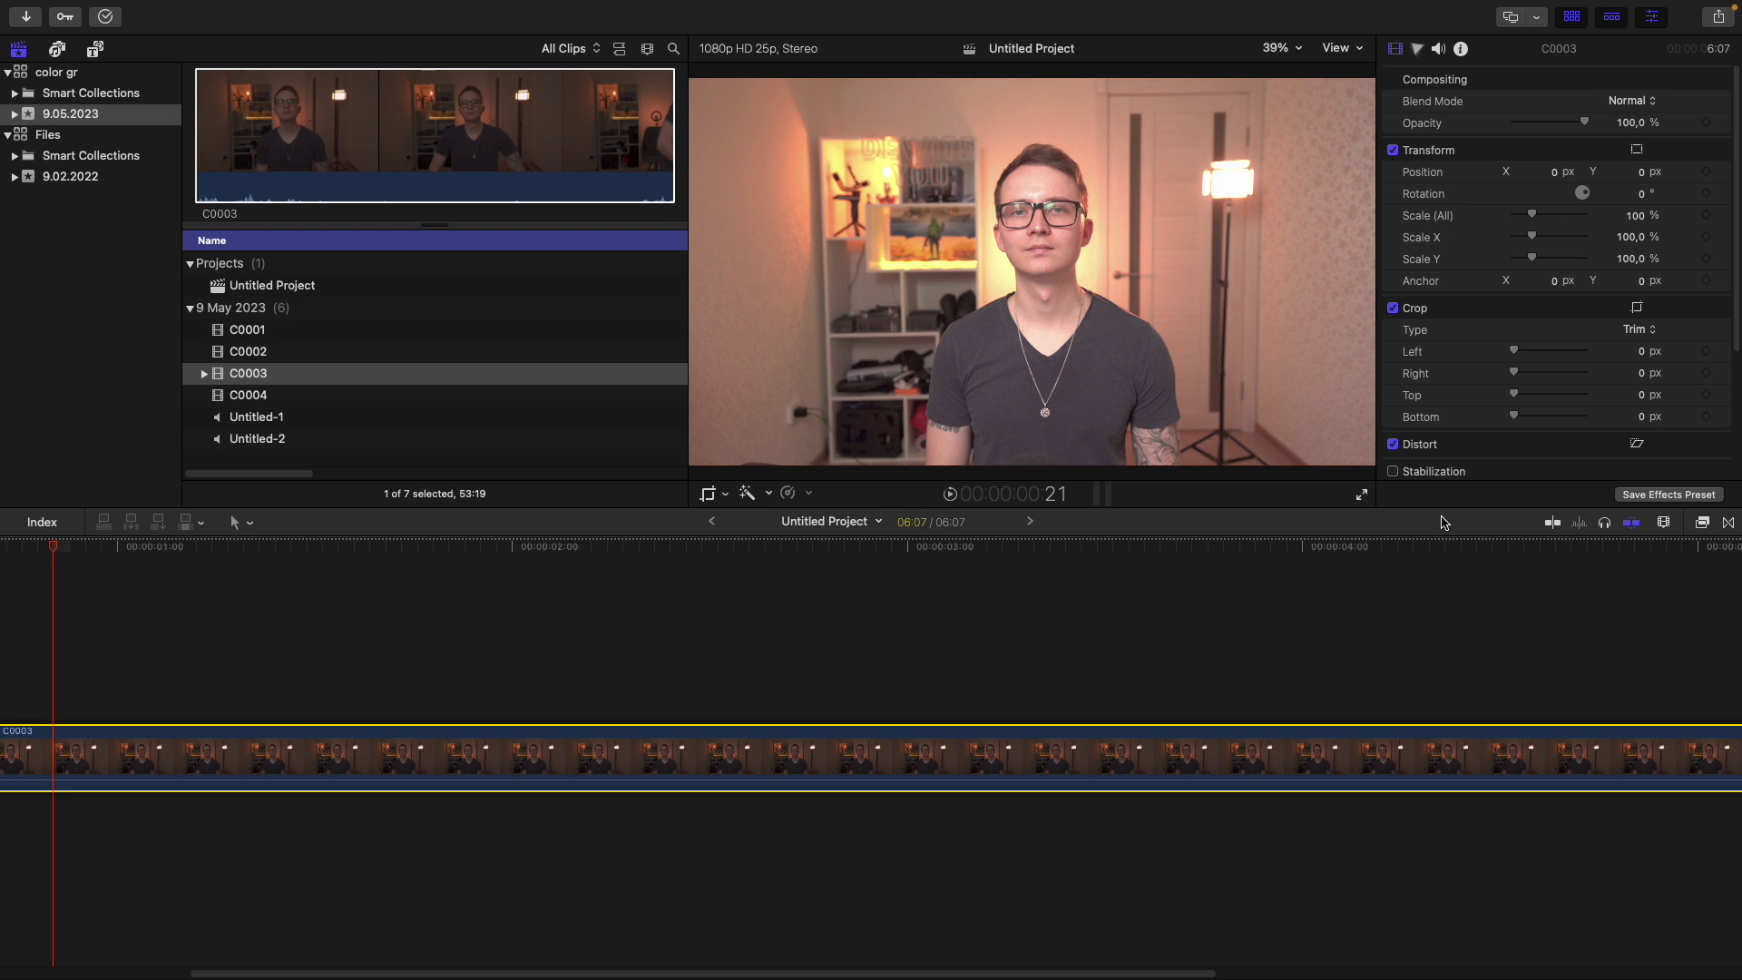
Try the custom camera LUT My HLG3 in clip C0003's settings metadata and return the camera LUT to None
left_click(1462, 49)
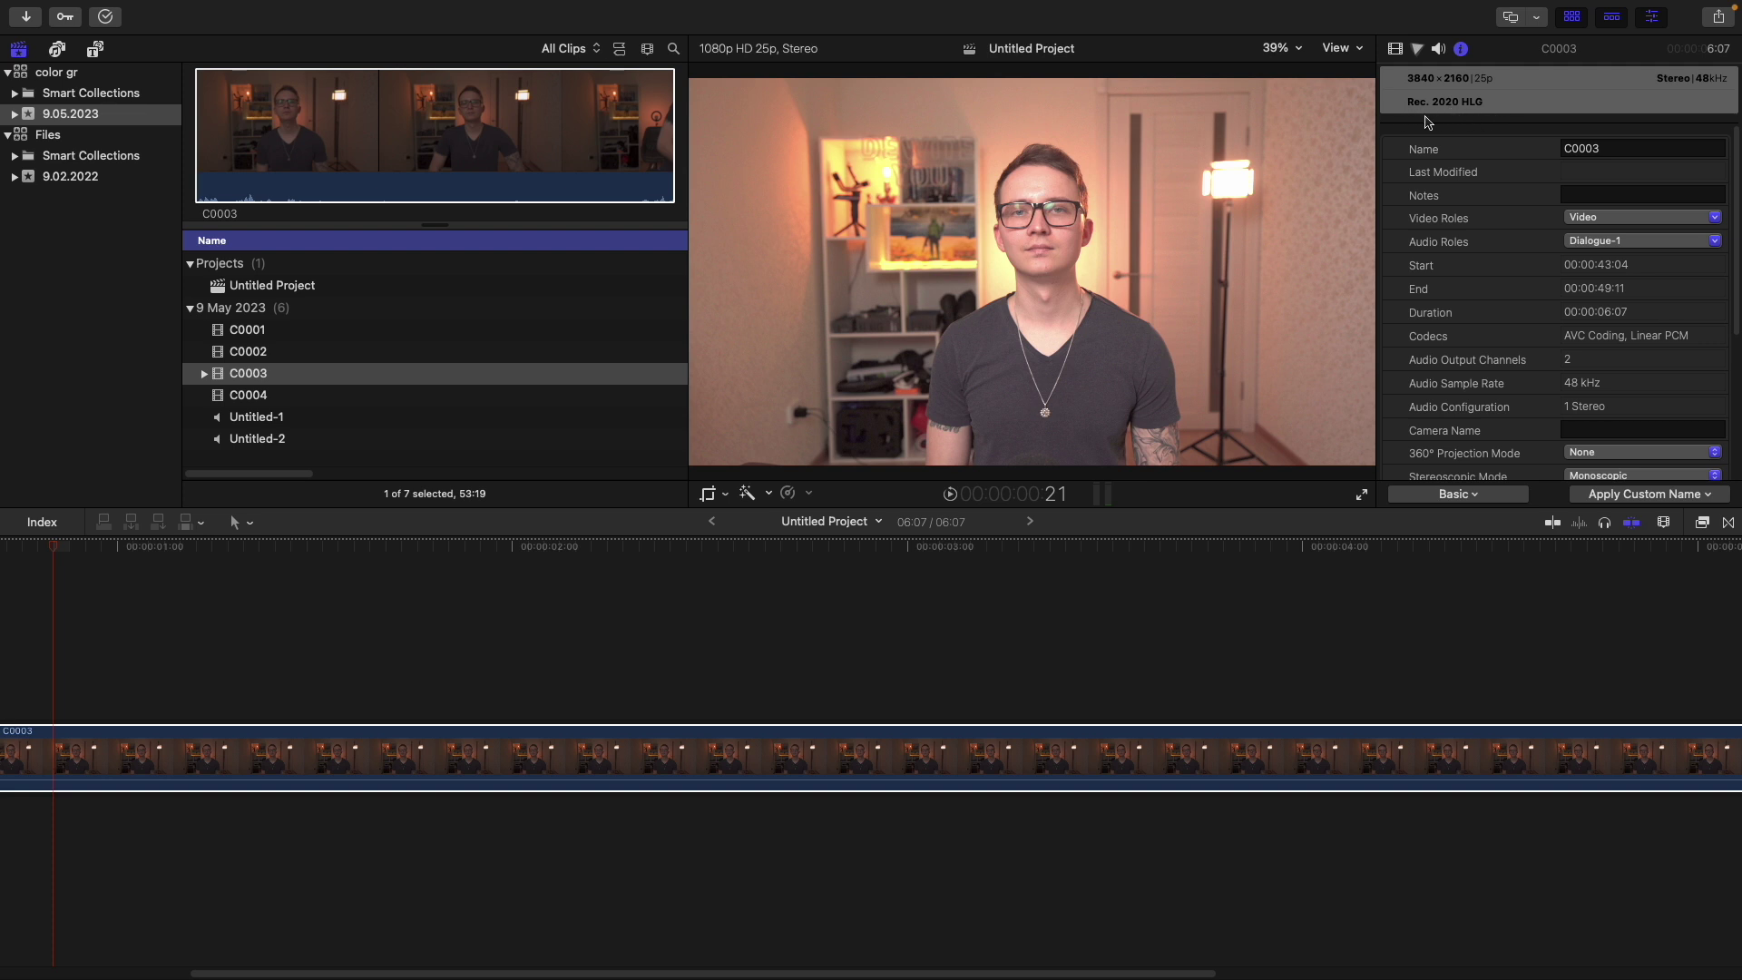
left_click(1468, 495)
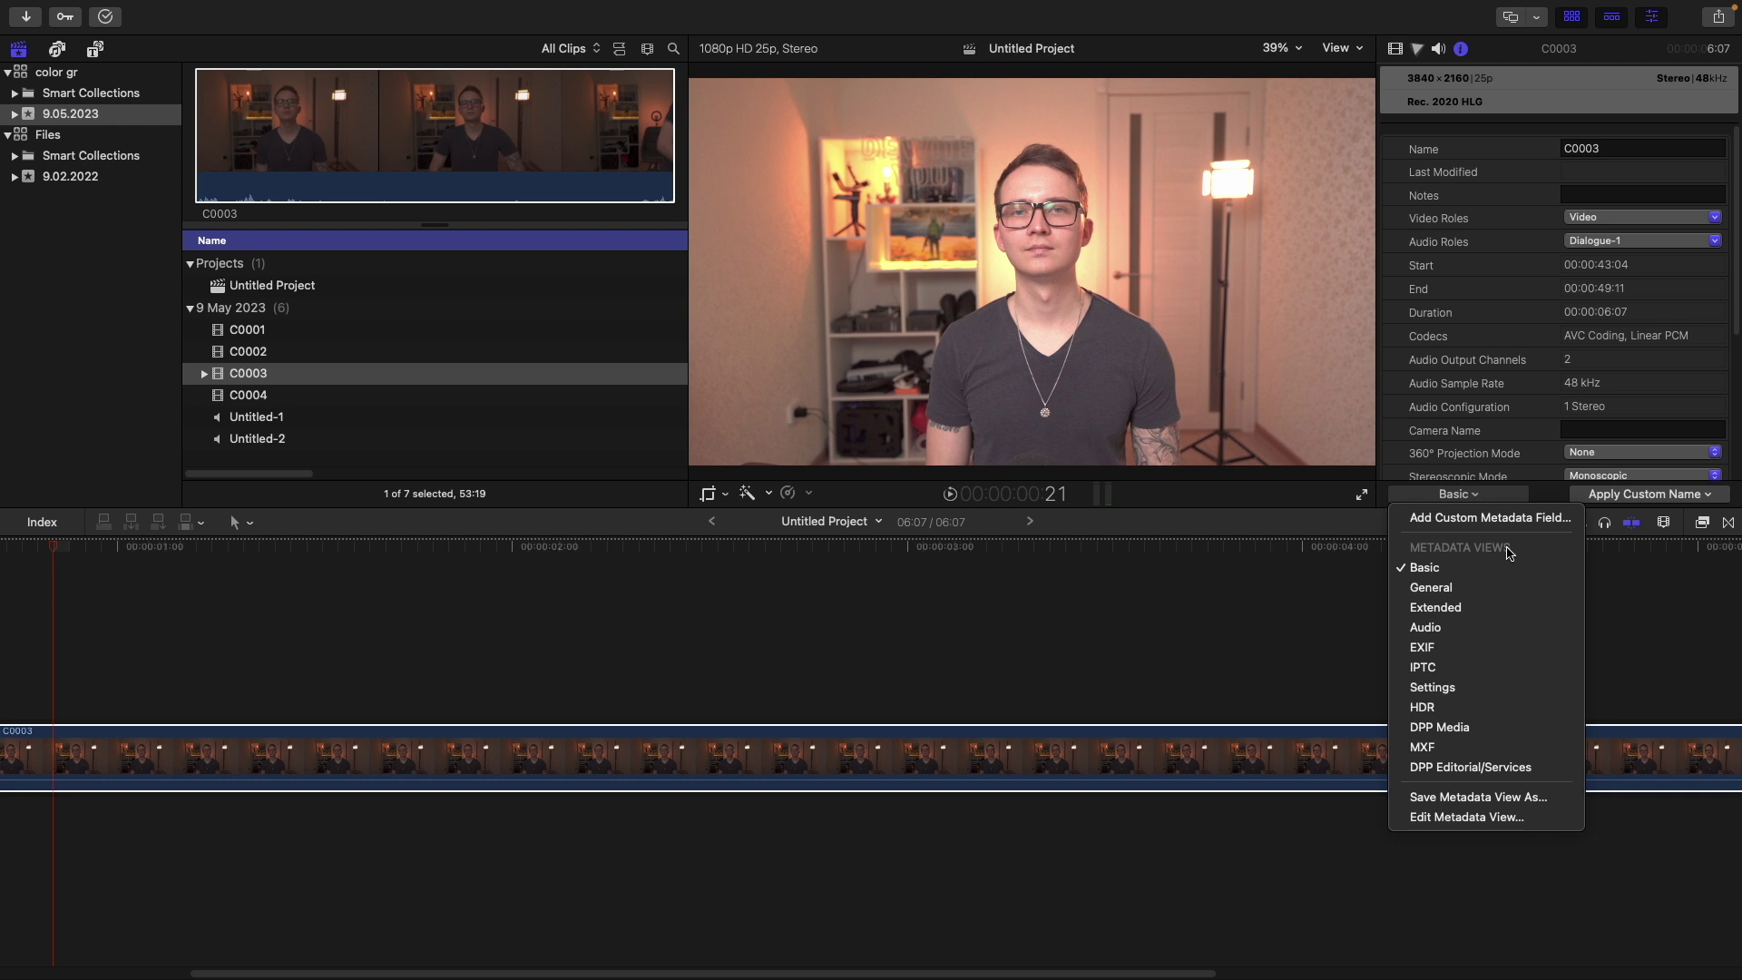
left_click(1483, 694)
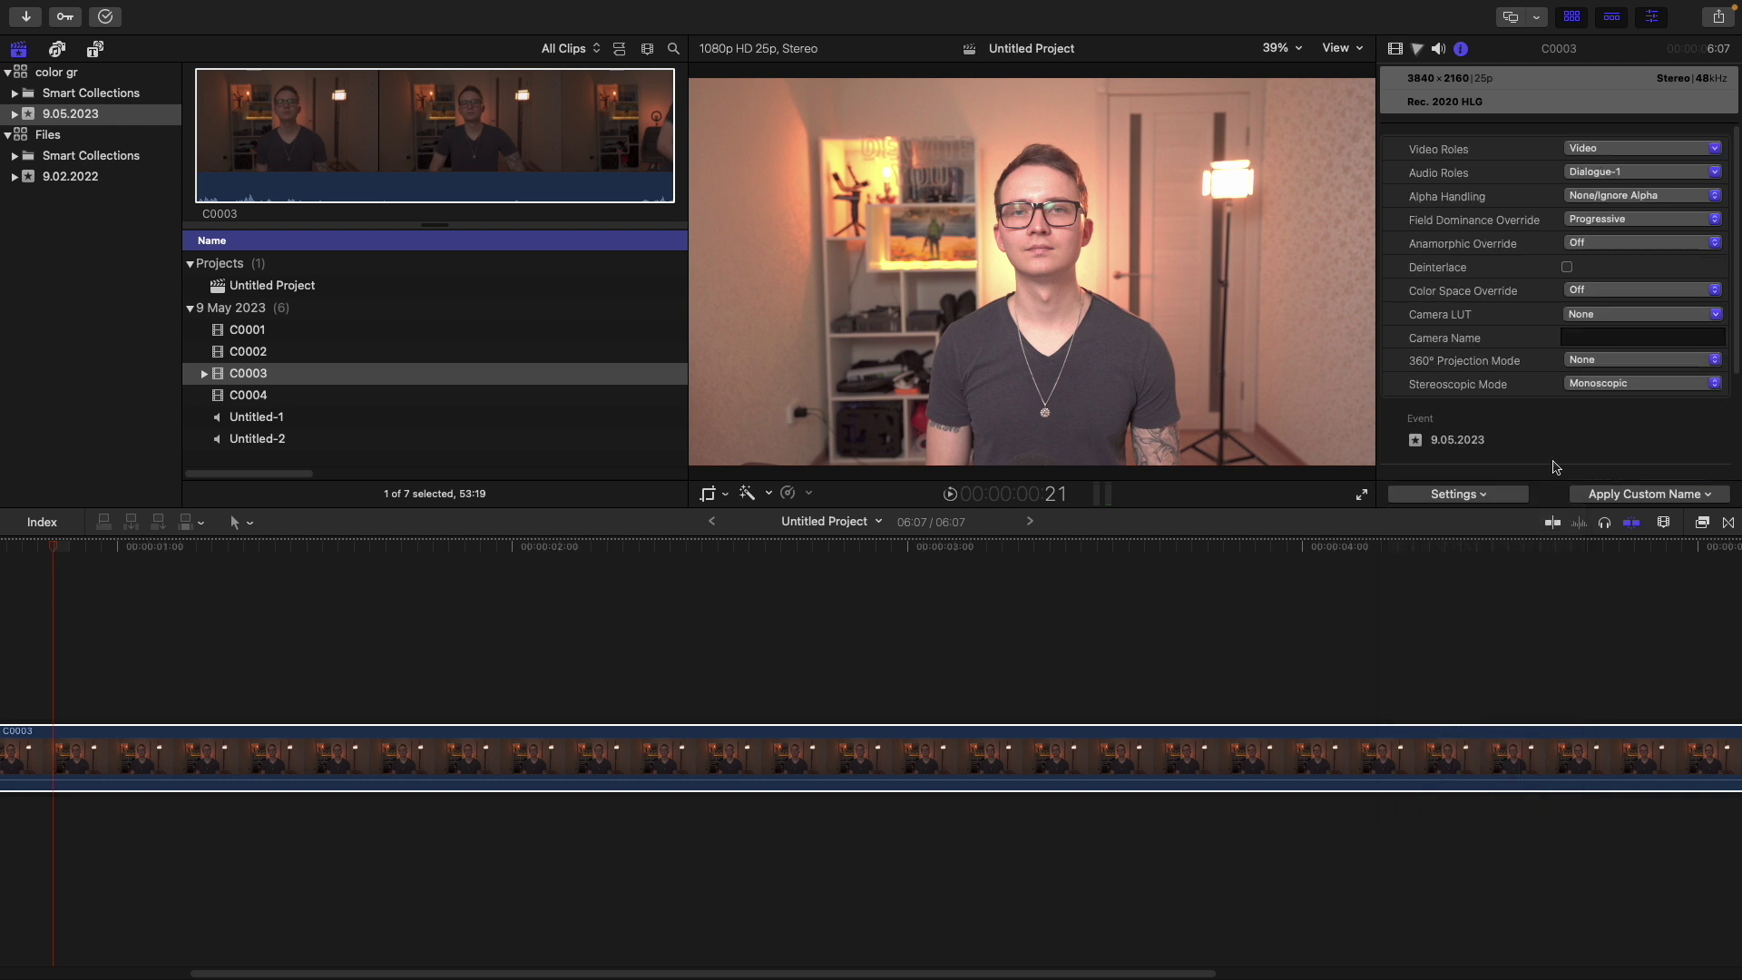
left_click(1629, 316)
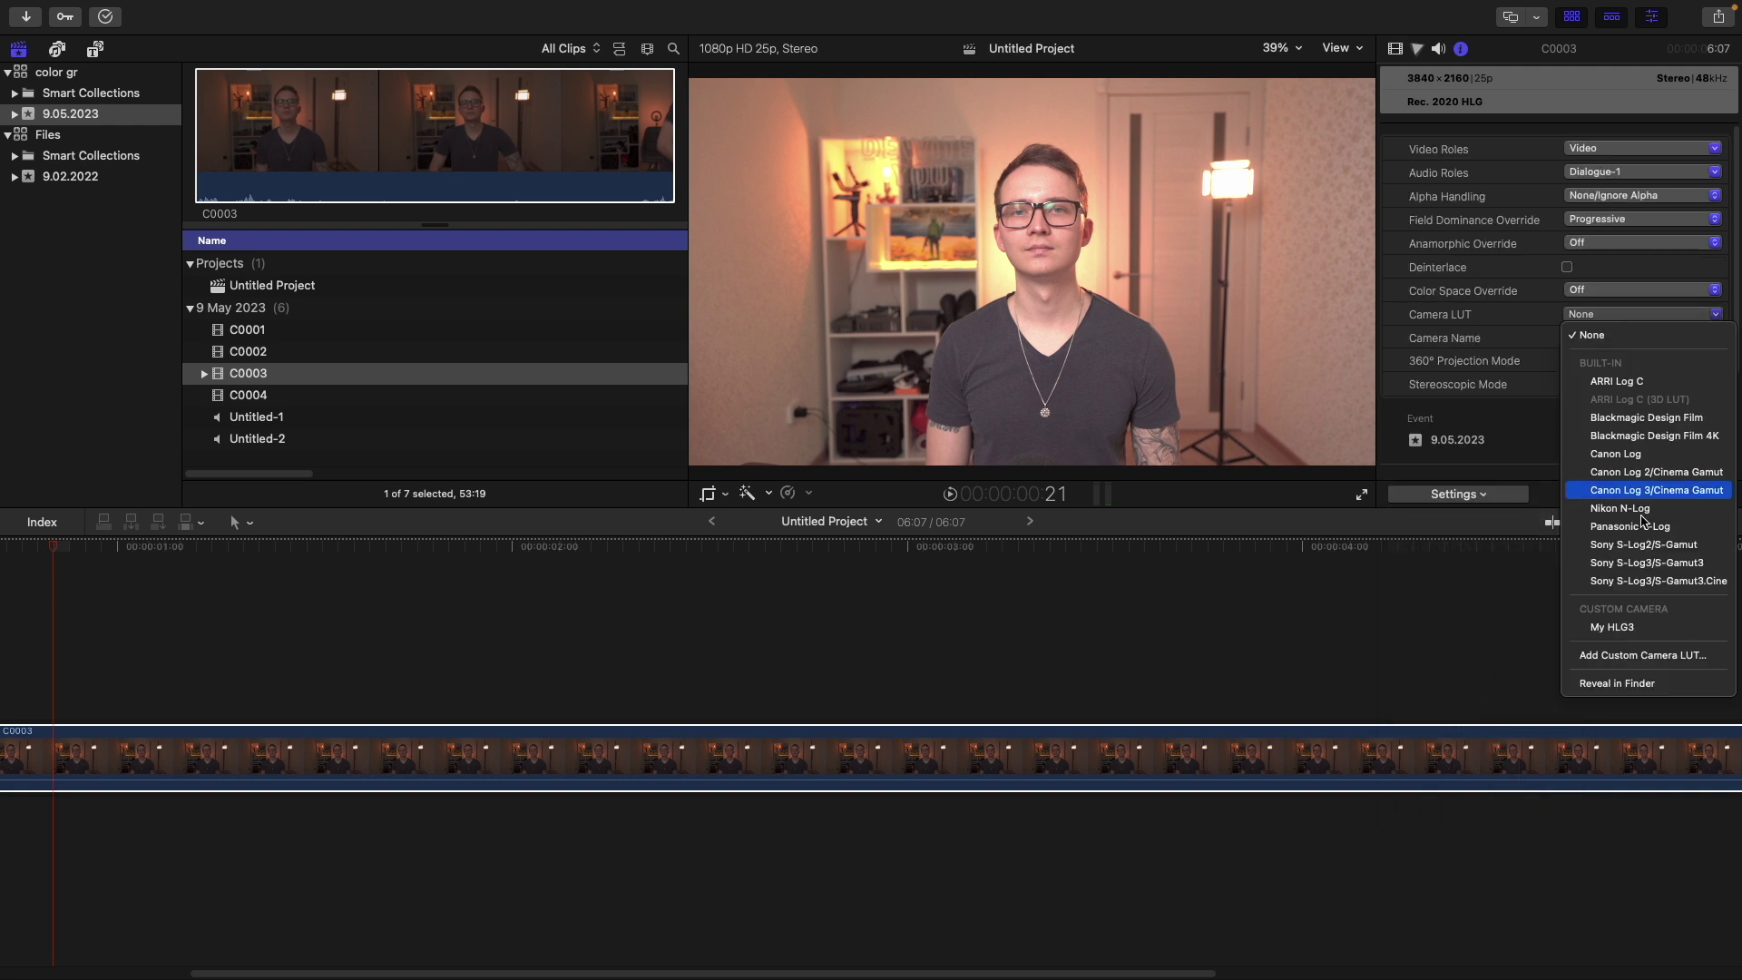
left_click(1619, 628)
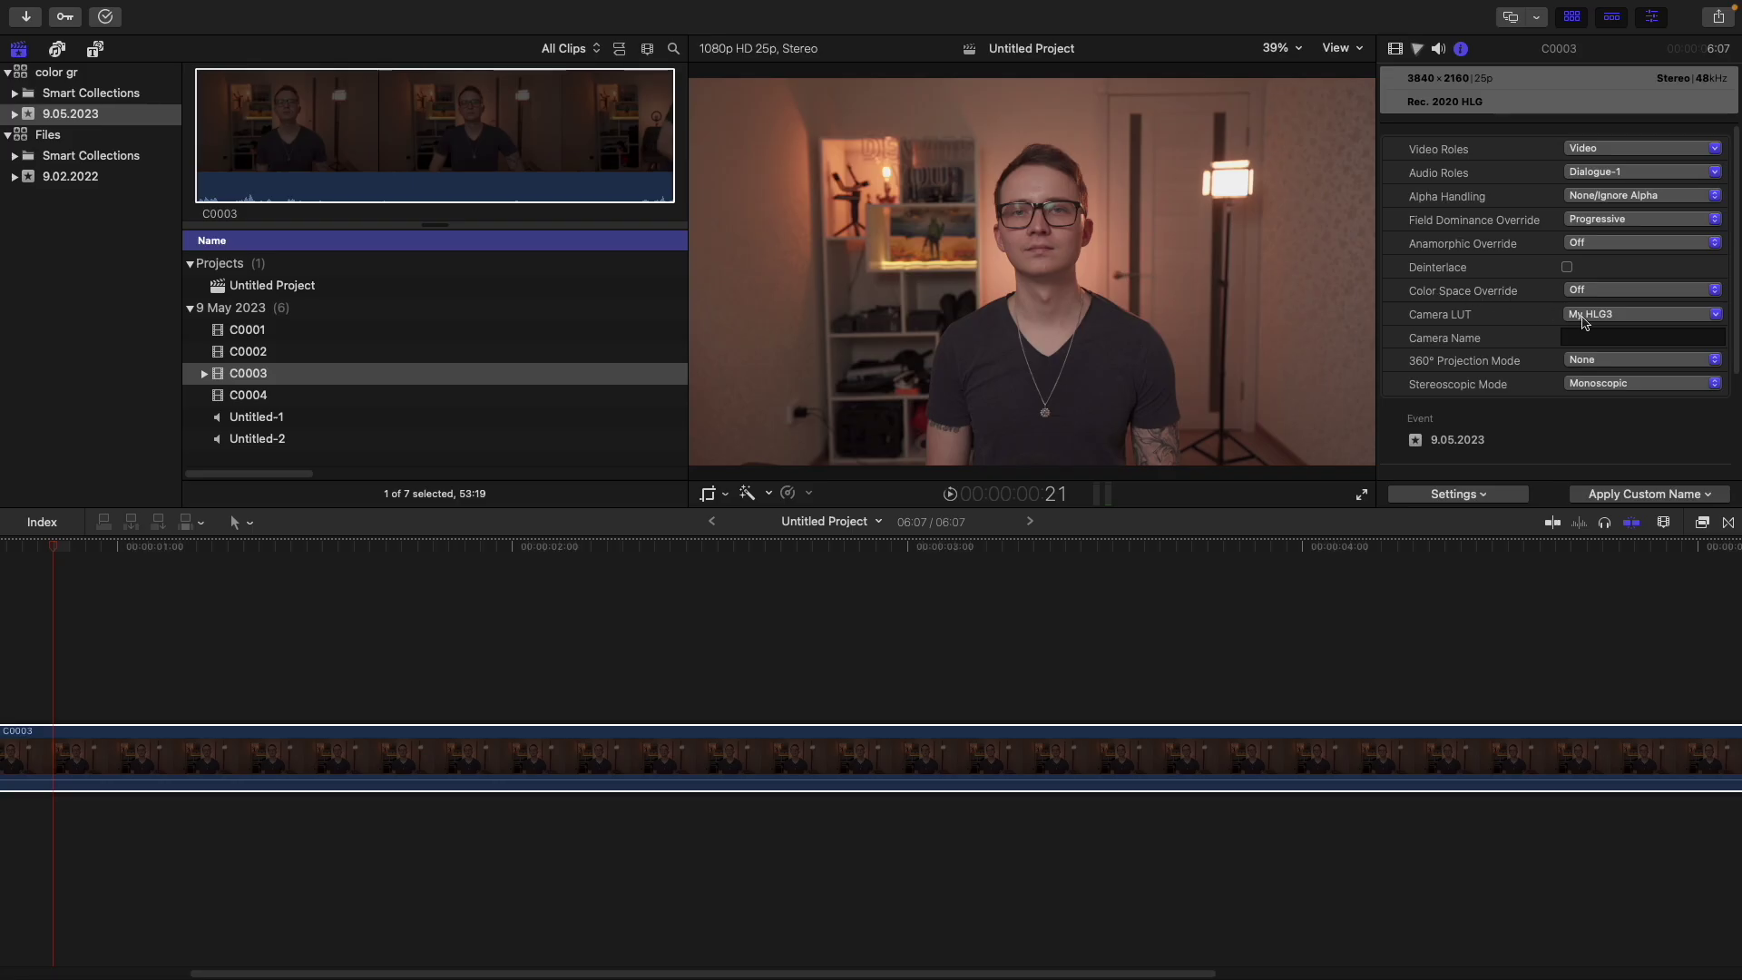
left_click(1583, 318)
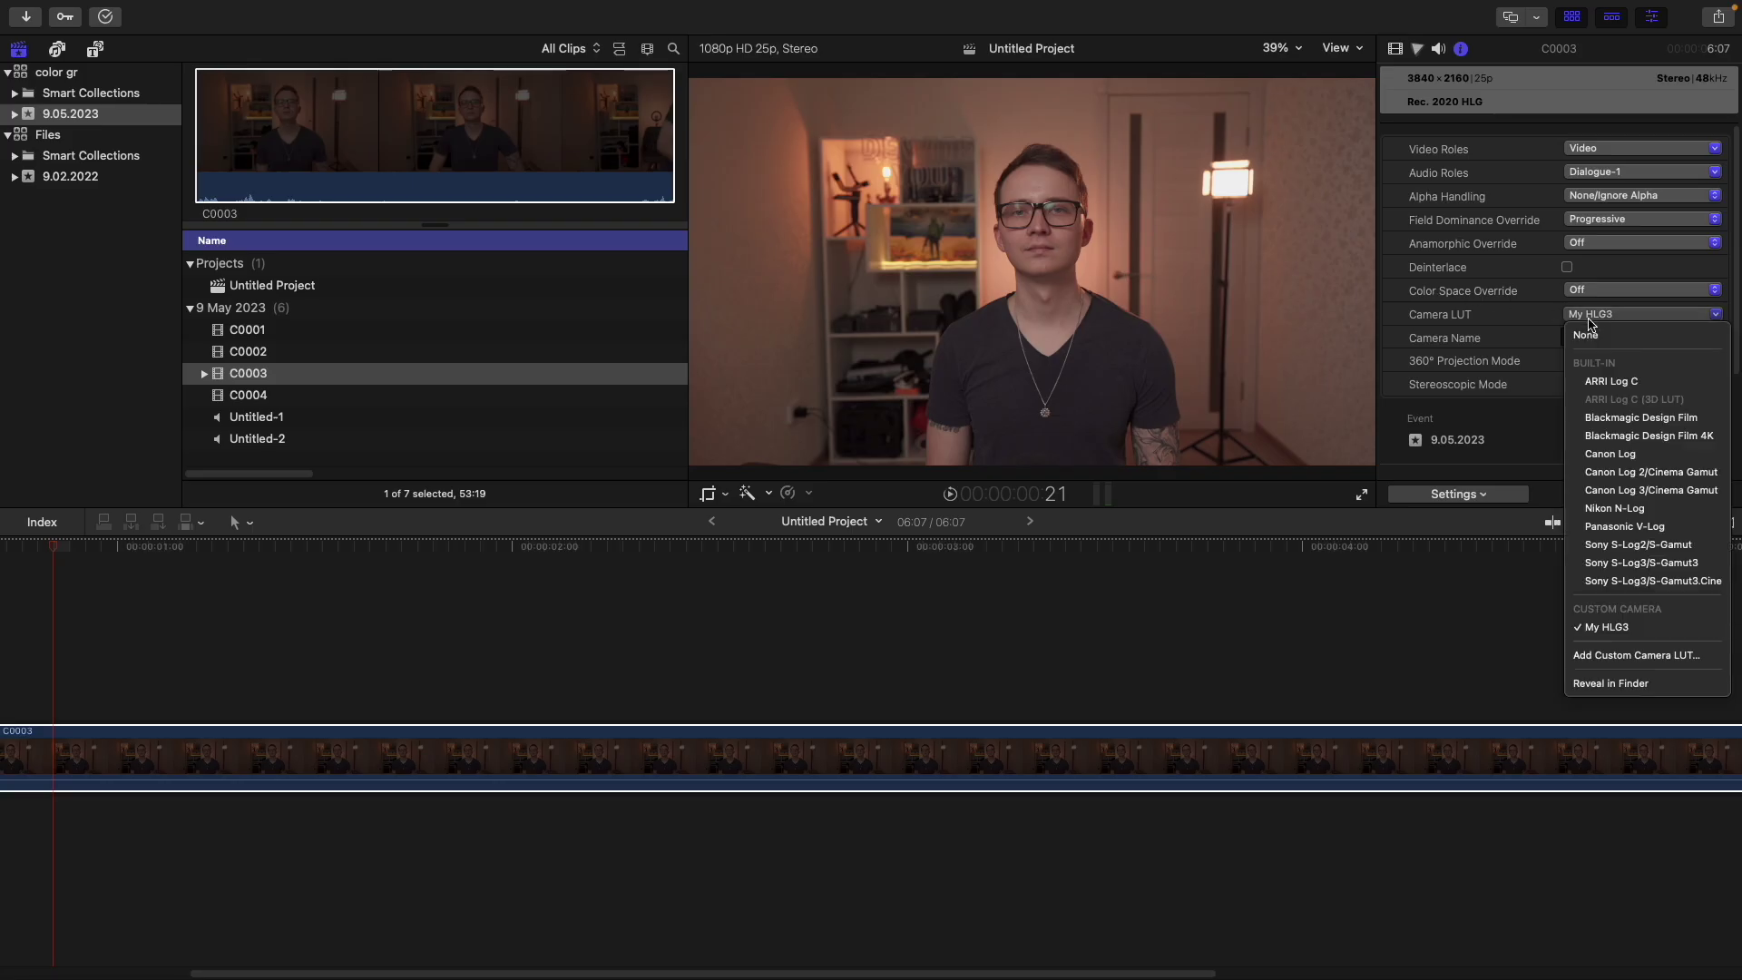
left_click(1584, 334)
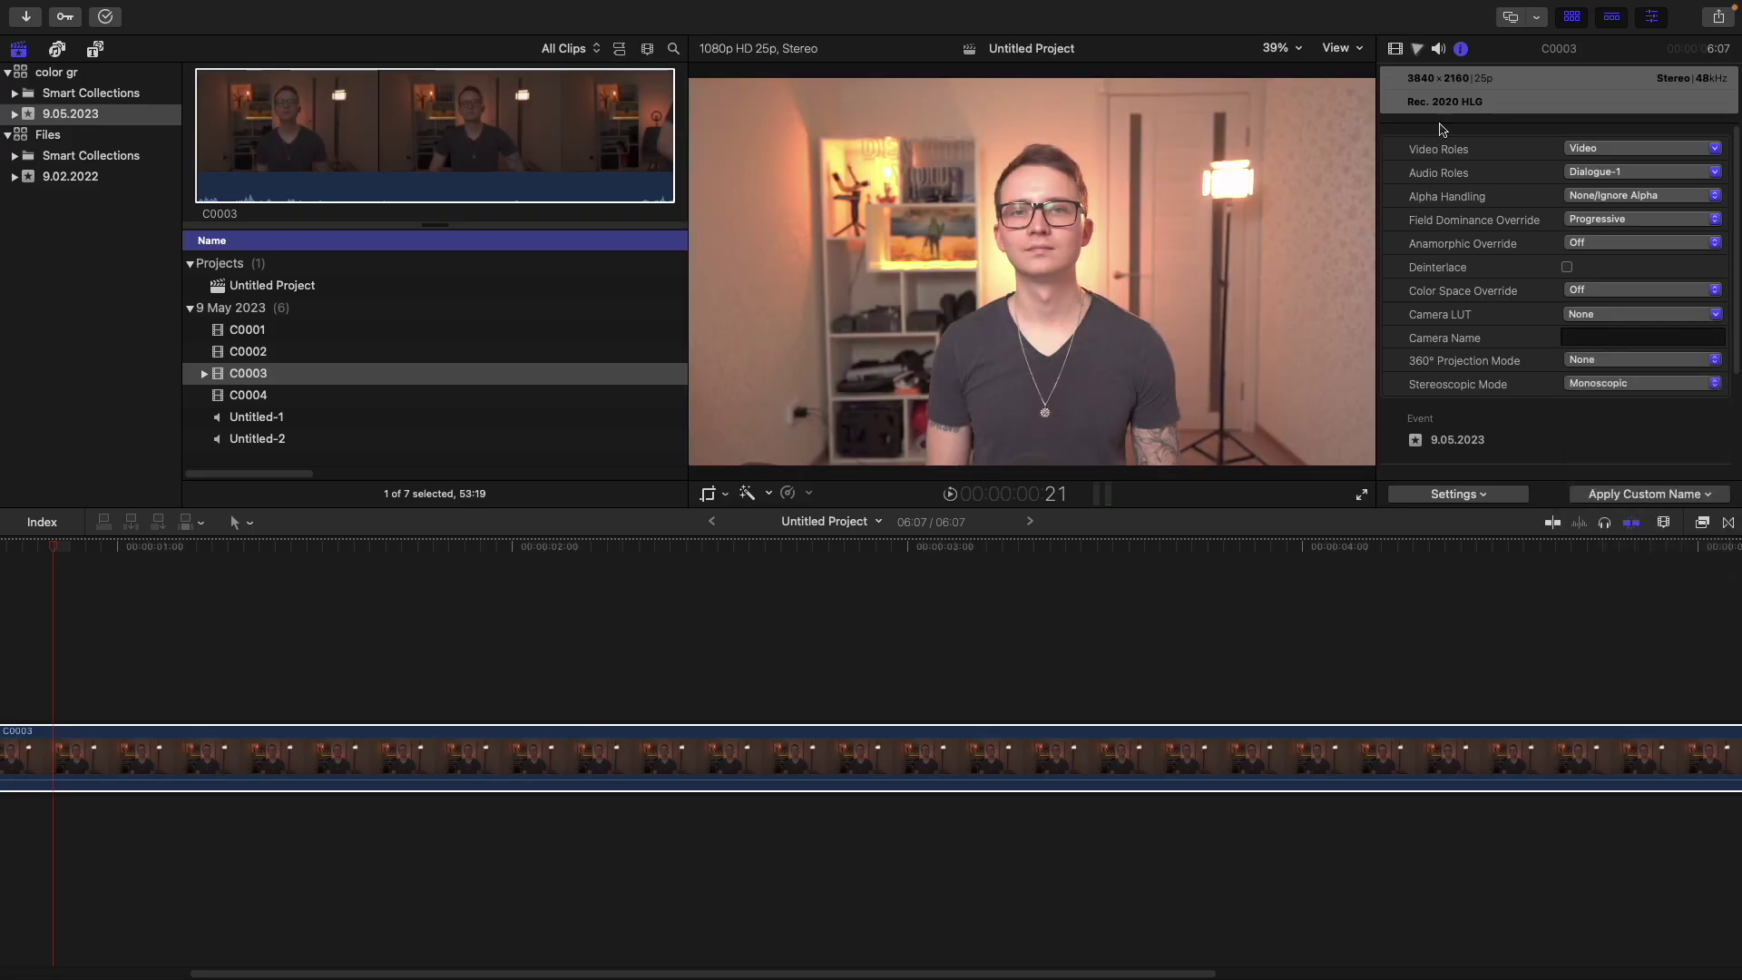
Search the effects for "lut" and apply the Custom LUT effect to clip C0003 in the timeline
left_click(1396, 48)
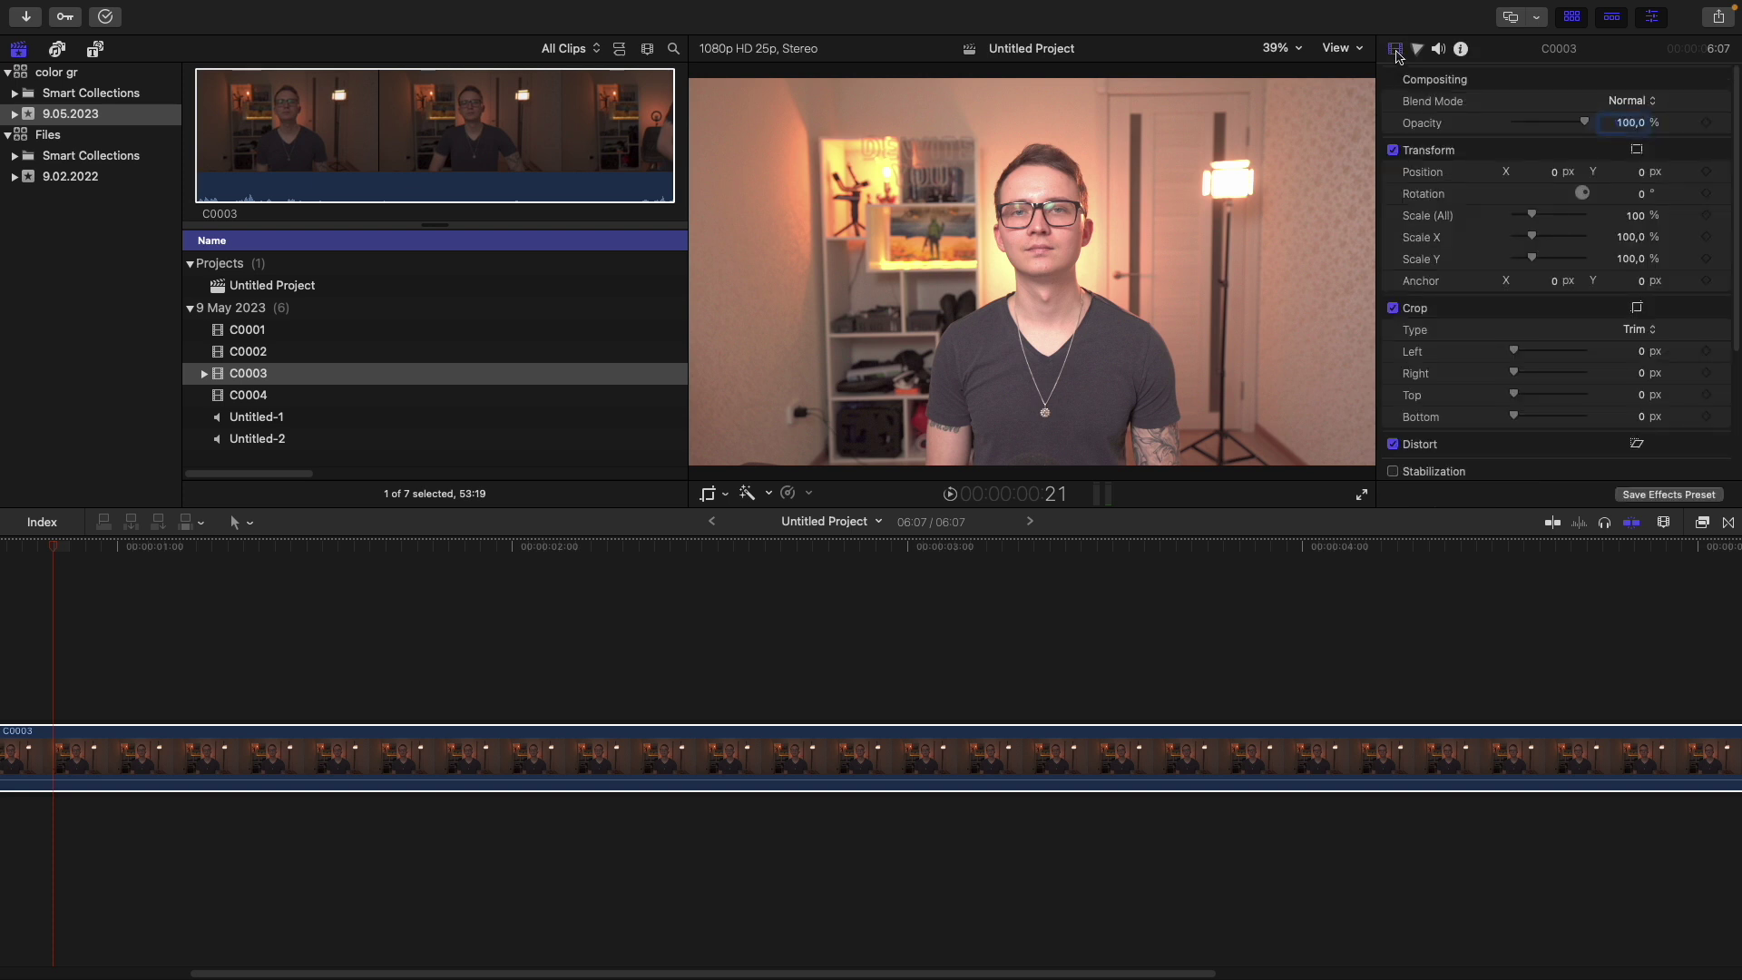
left_click(1703, 522)
type("lur")
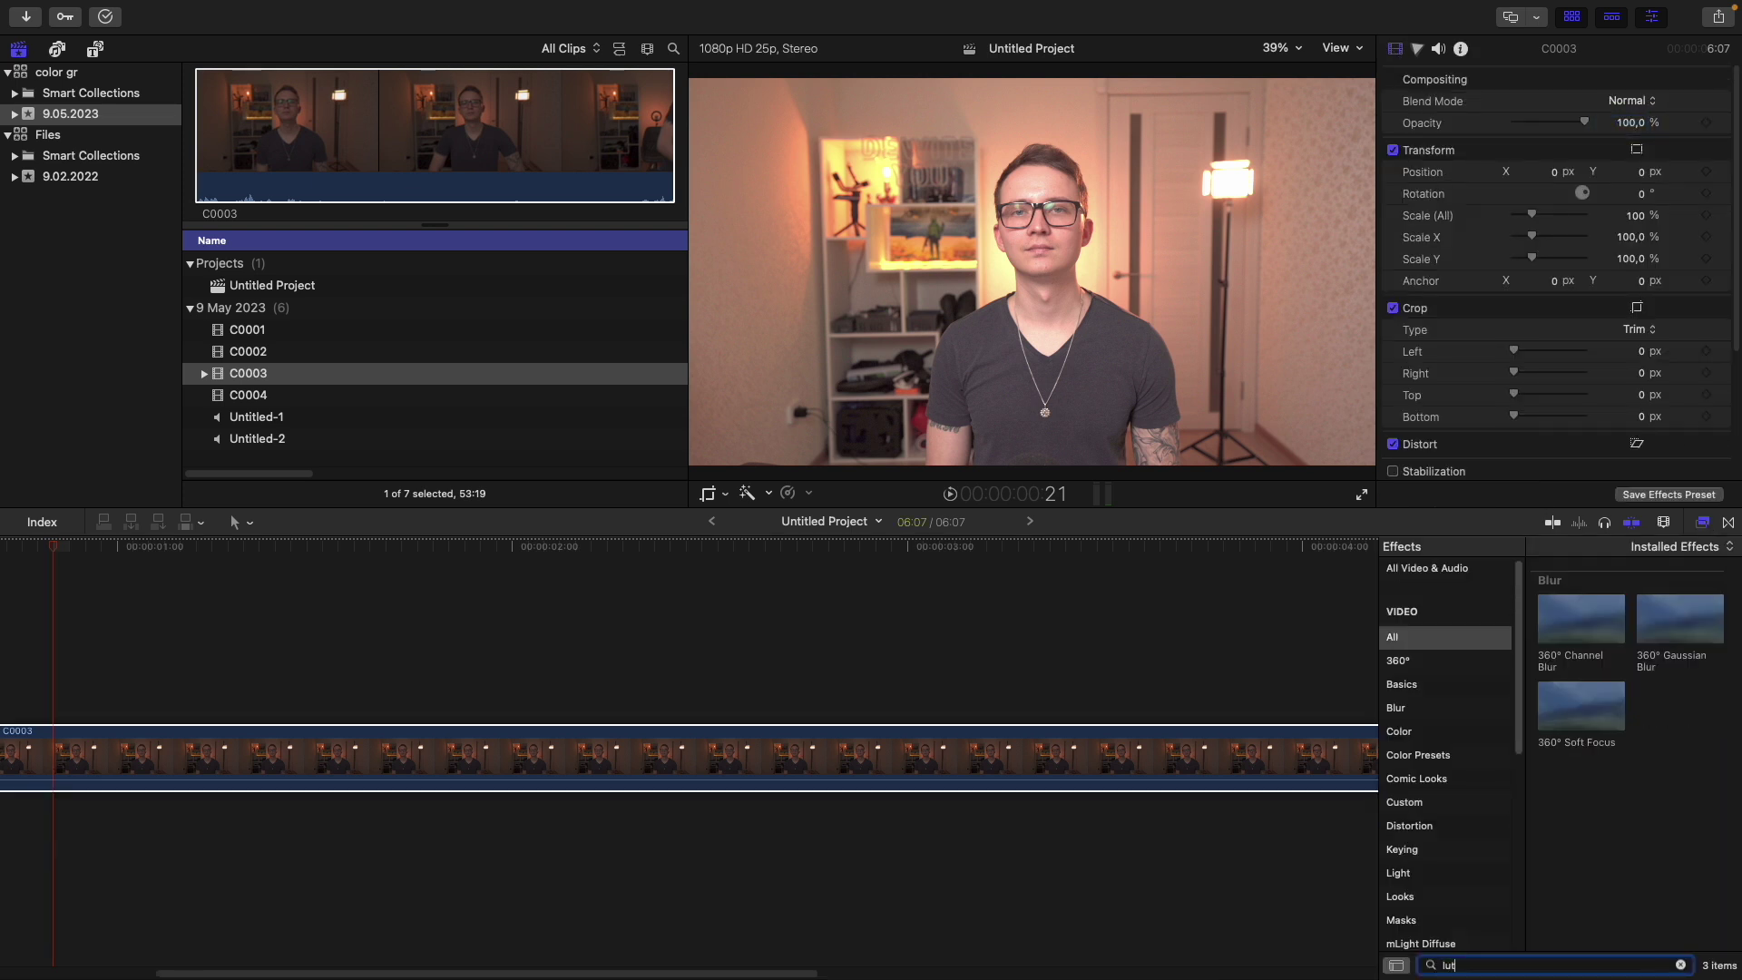
left_click(1592, 602)
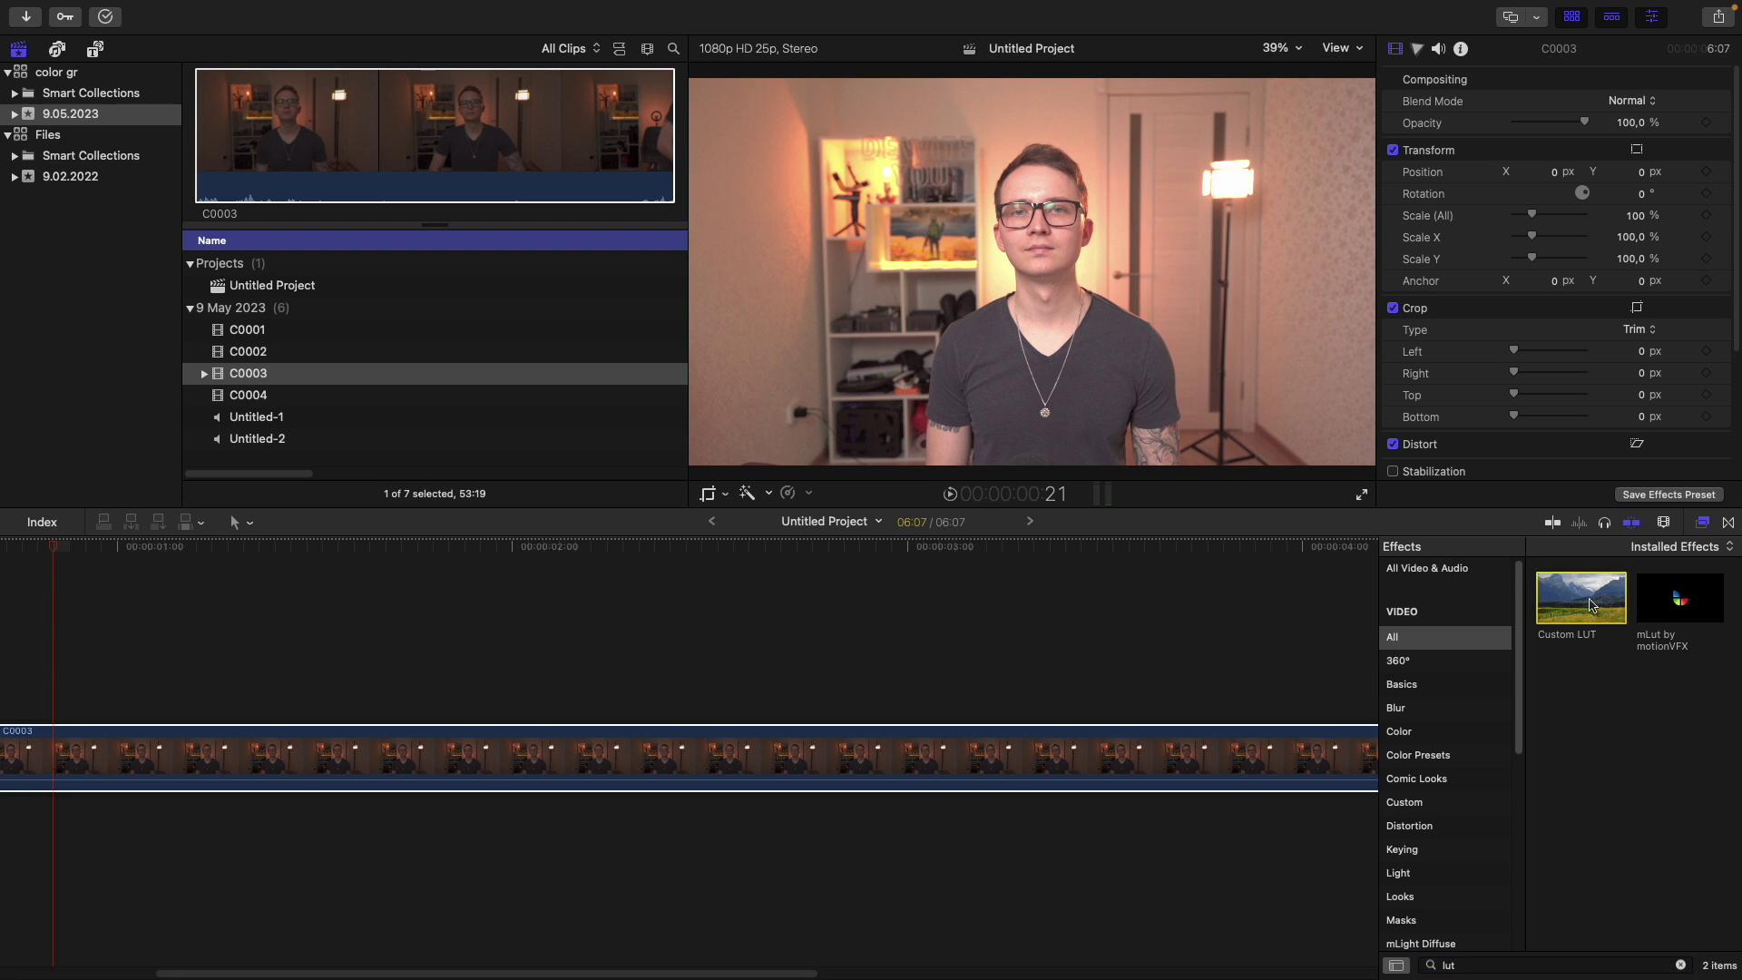
left_click_drag(914, 659, 753, 763)
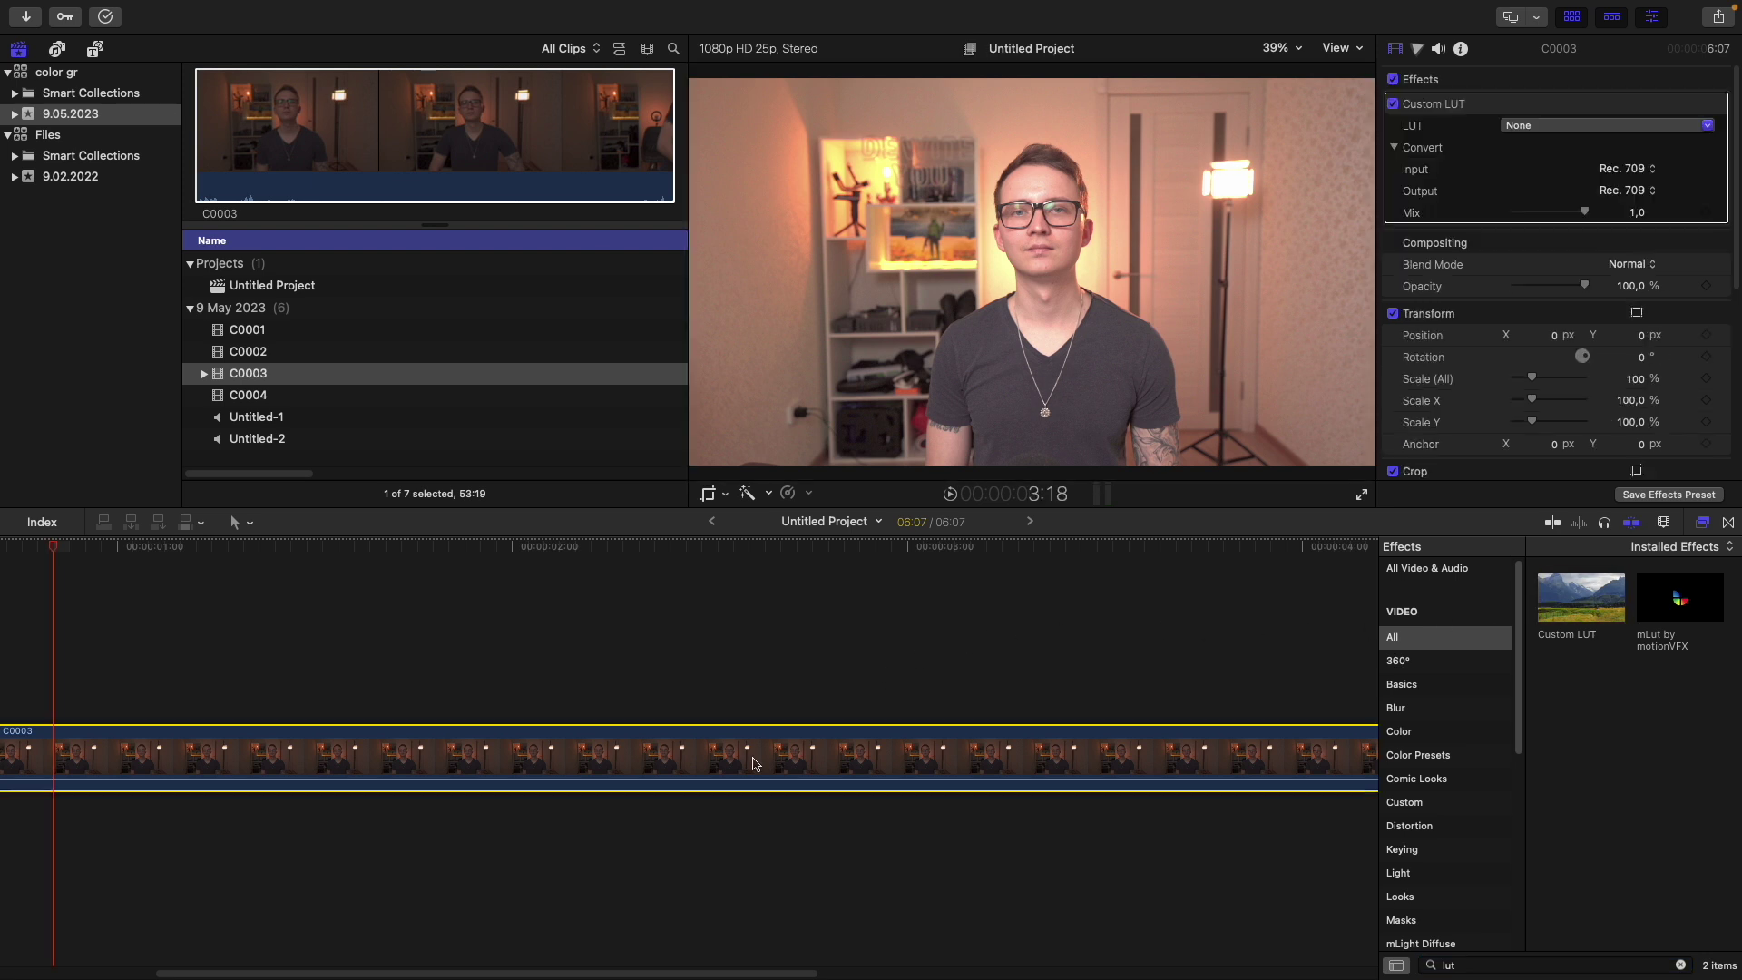
Load the My HLG3 LUT in the Custom LUT effect and set its input color space to Rec. 2020 HLG
left_click(1525, 127)
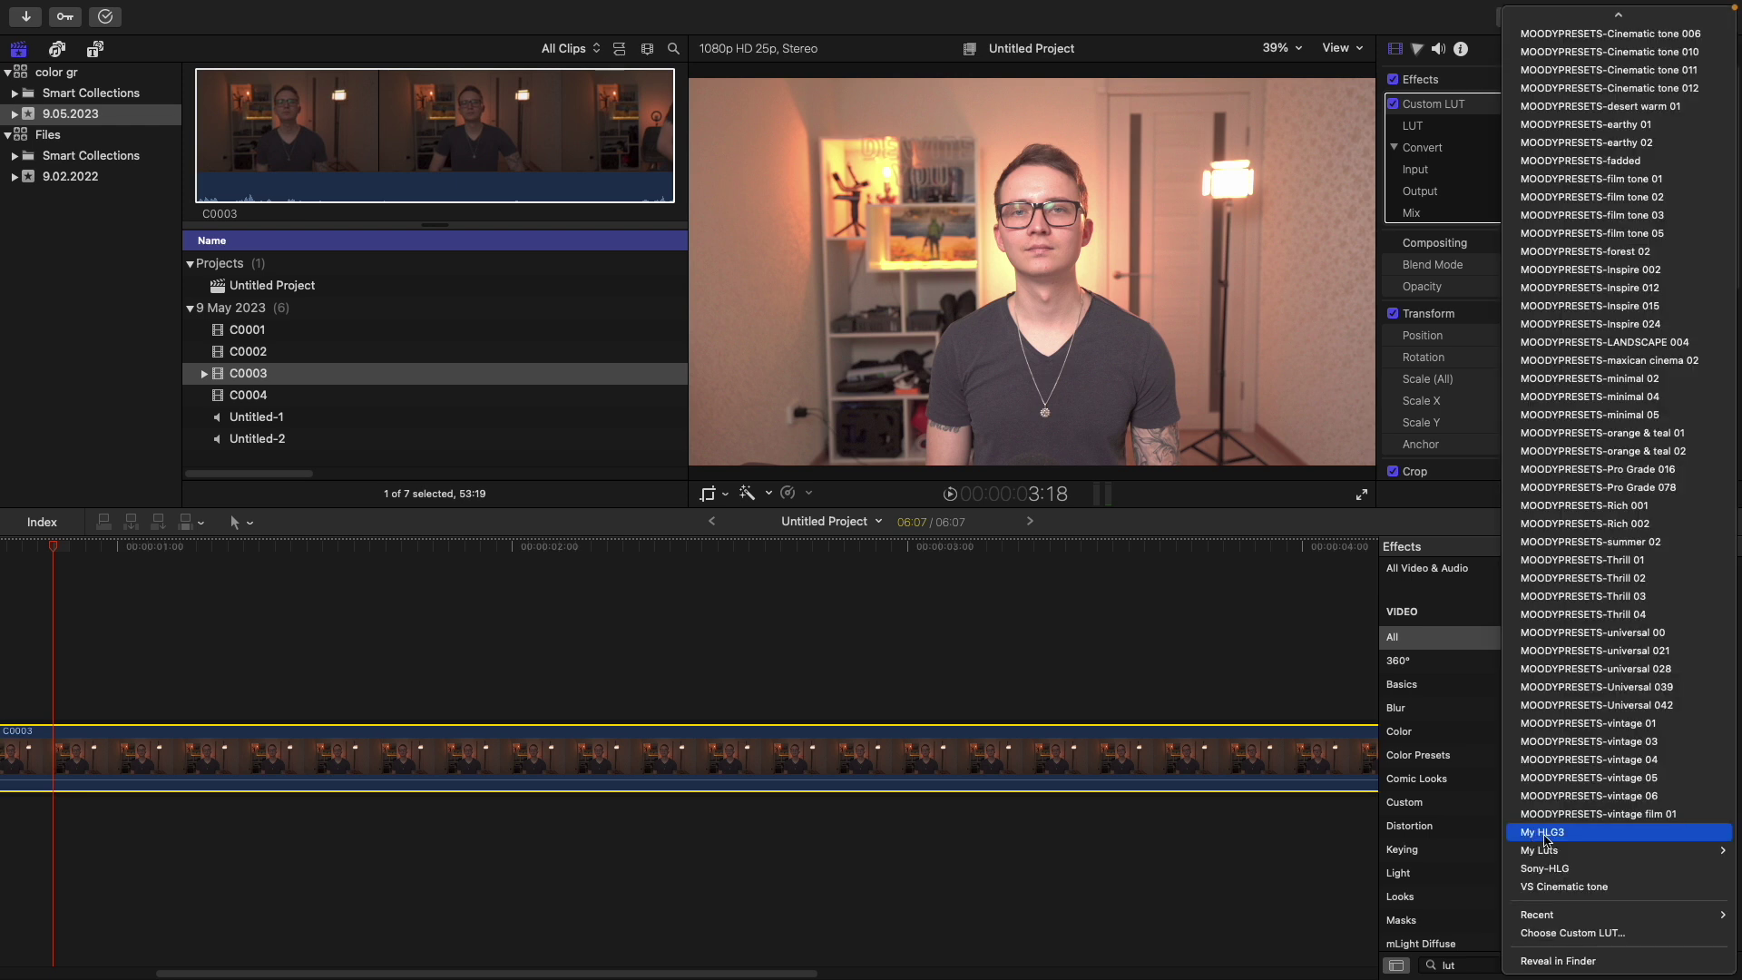
left_click(1547, 833)
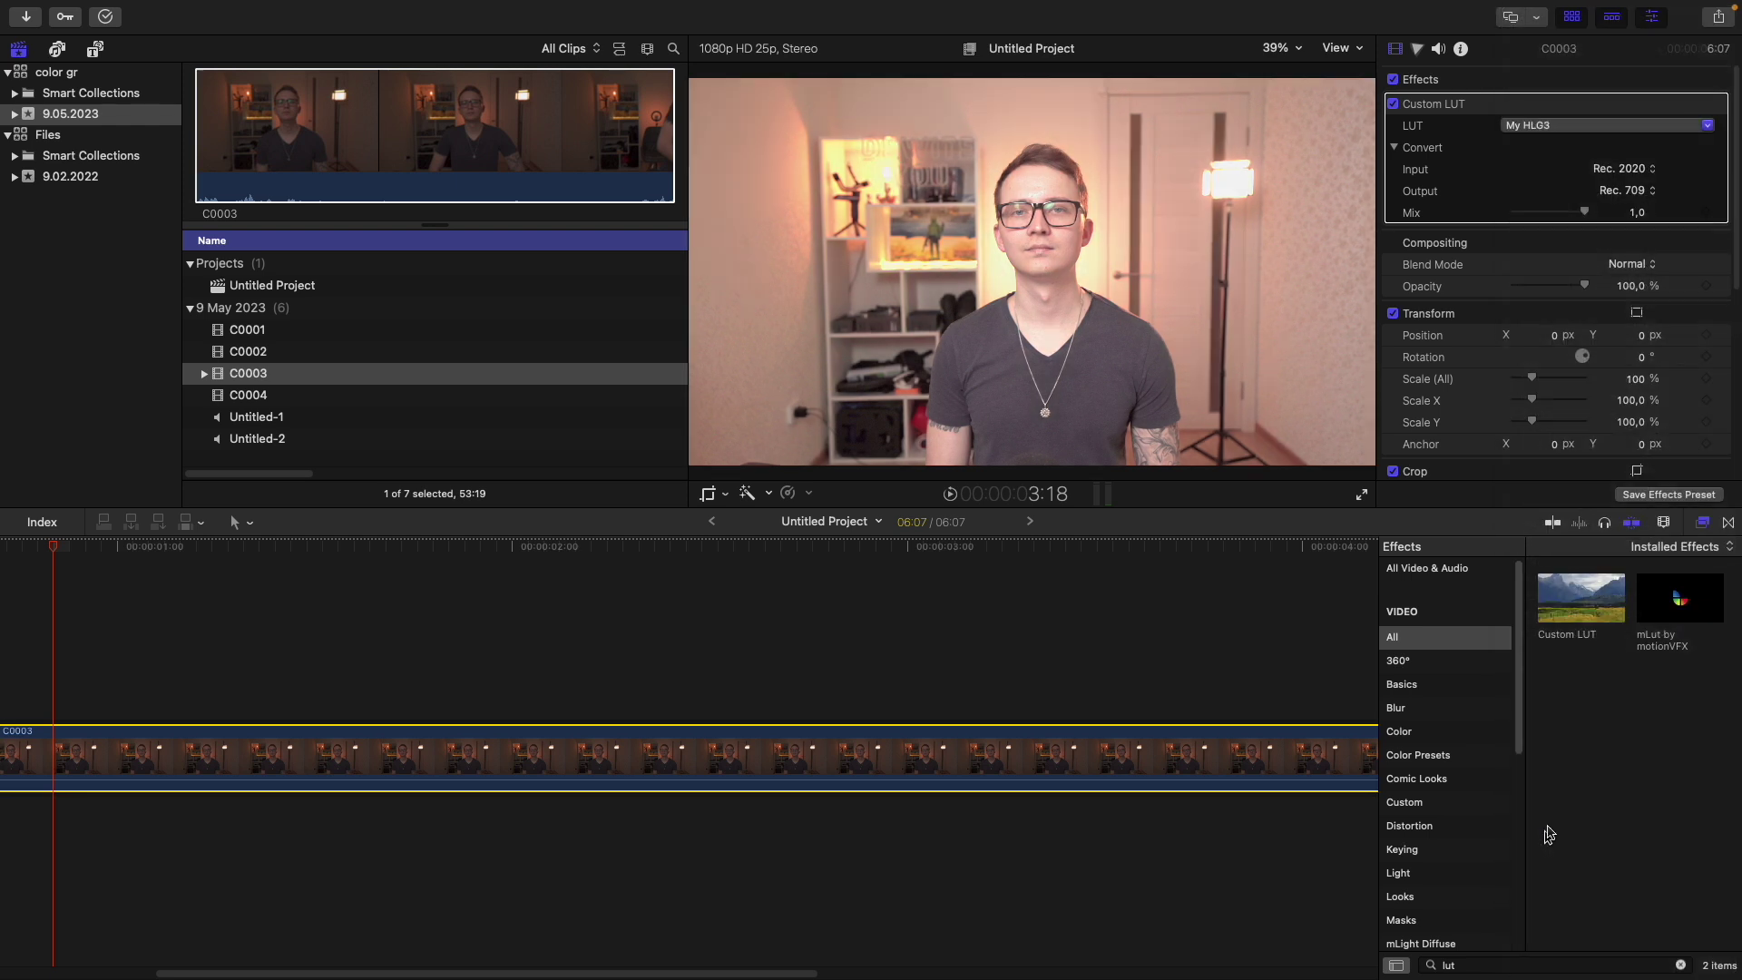
left_click(1621, 171)
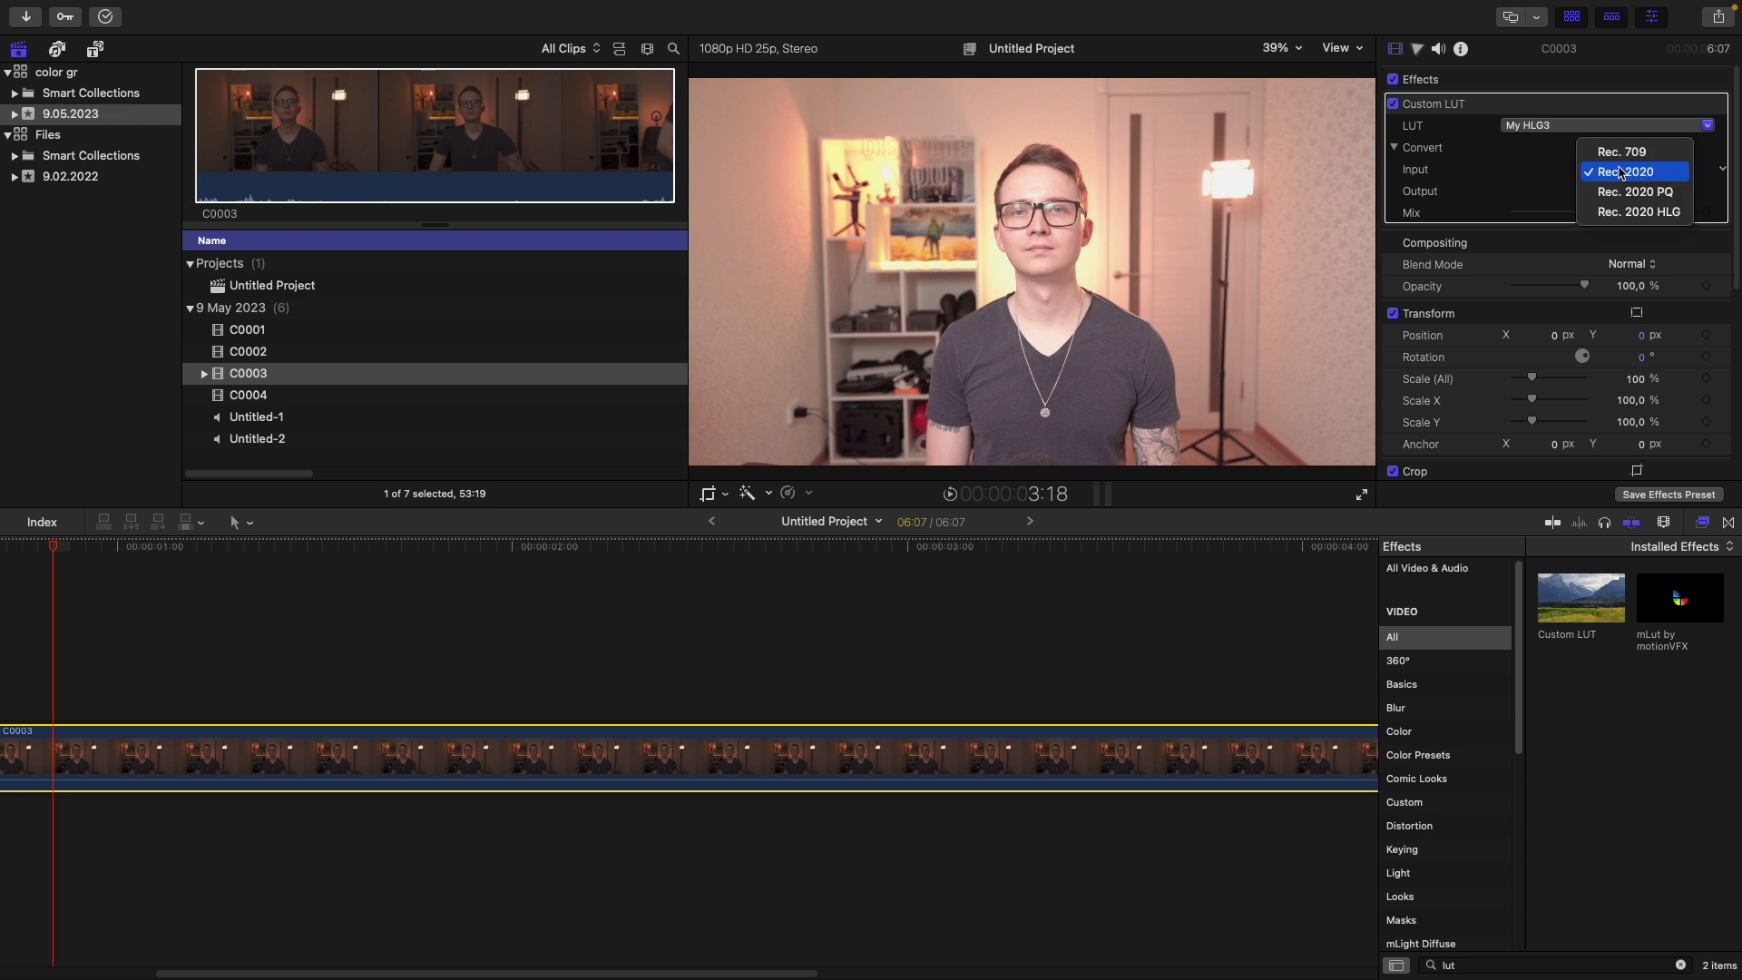
left_click(1620, 214)
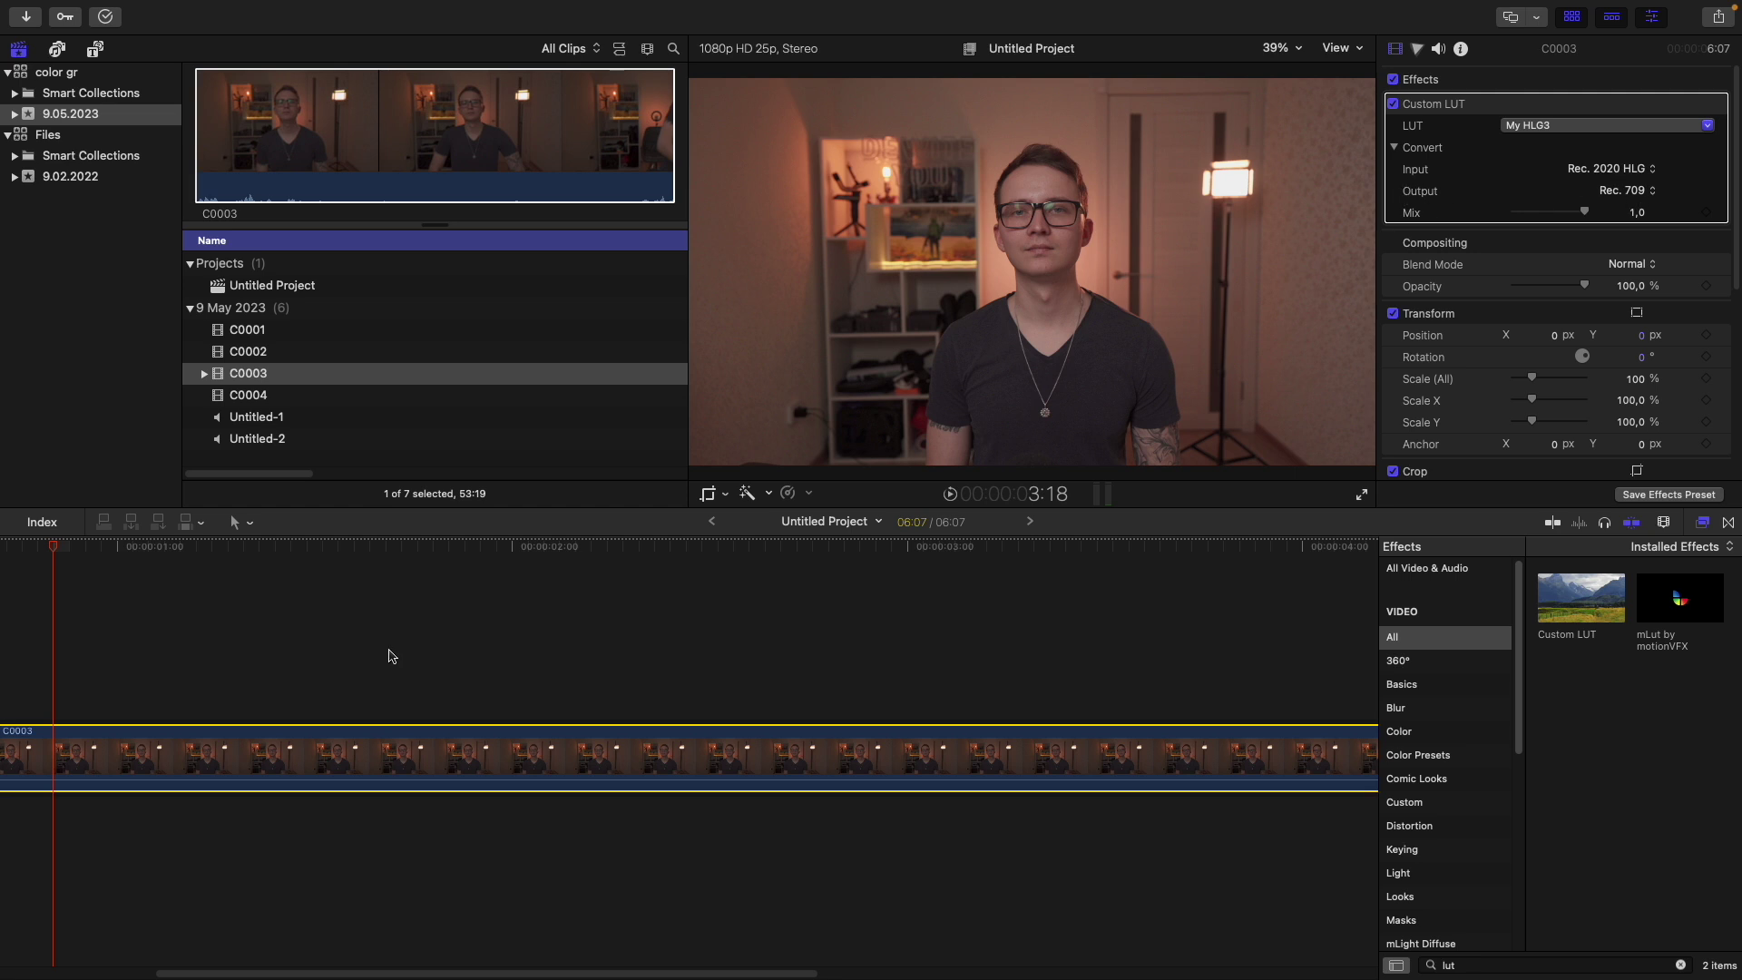
Display the video scopes beside the viewer and widen the viewer area
left_click(1355, 49)
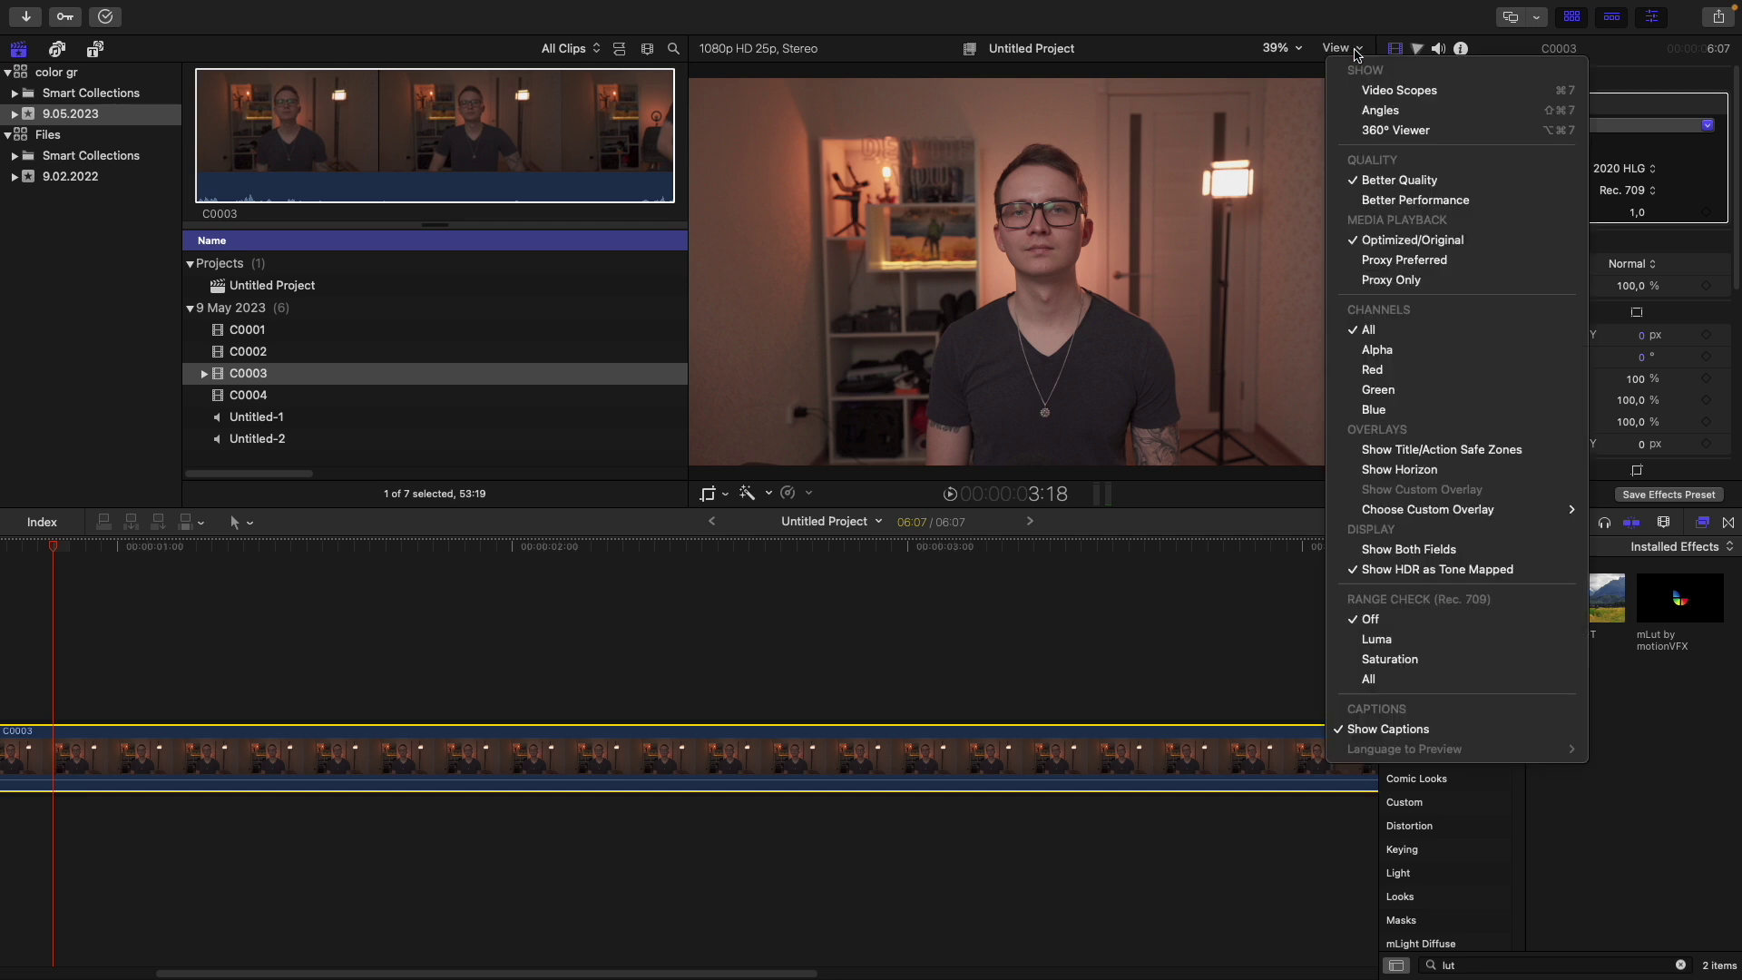
left_click(1385, 93)
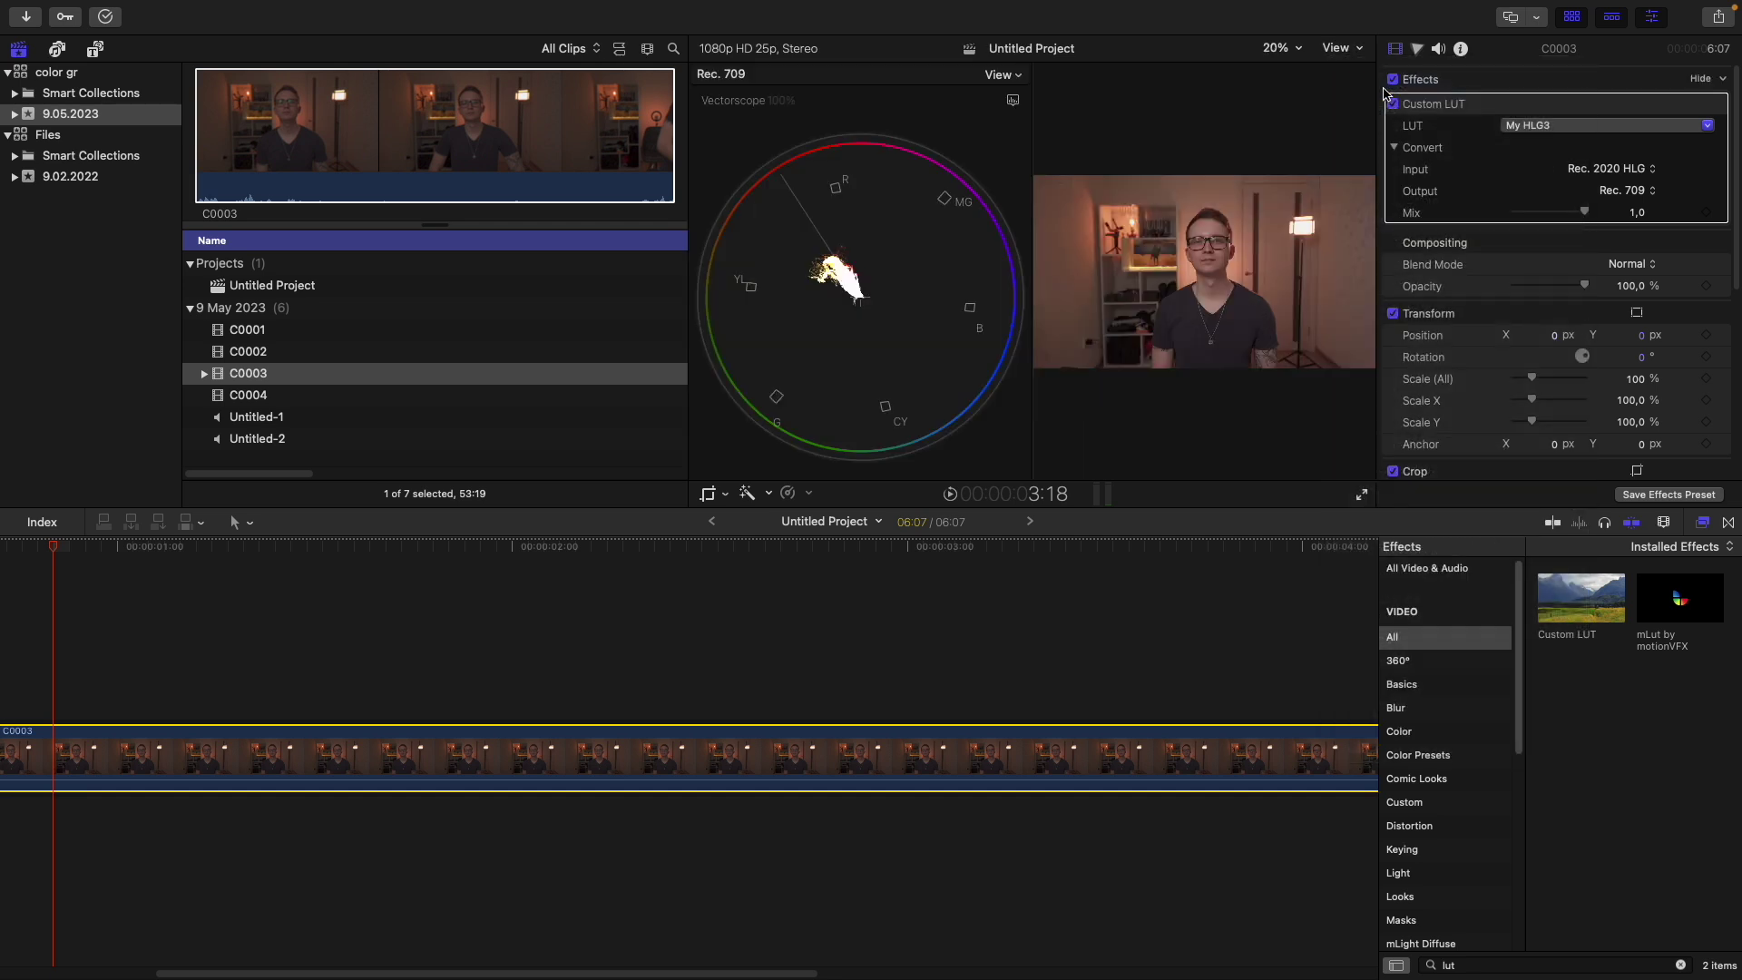
left_click(689, 260)
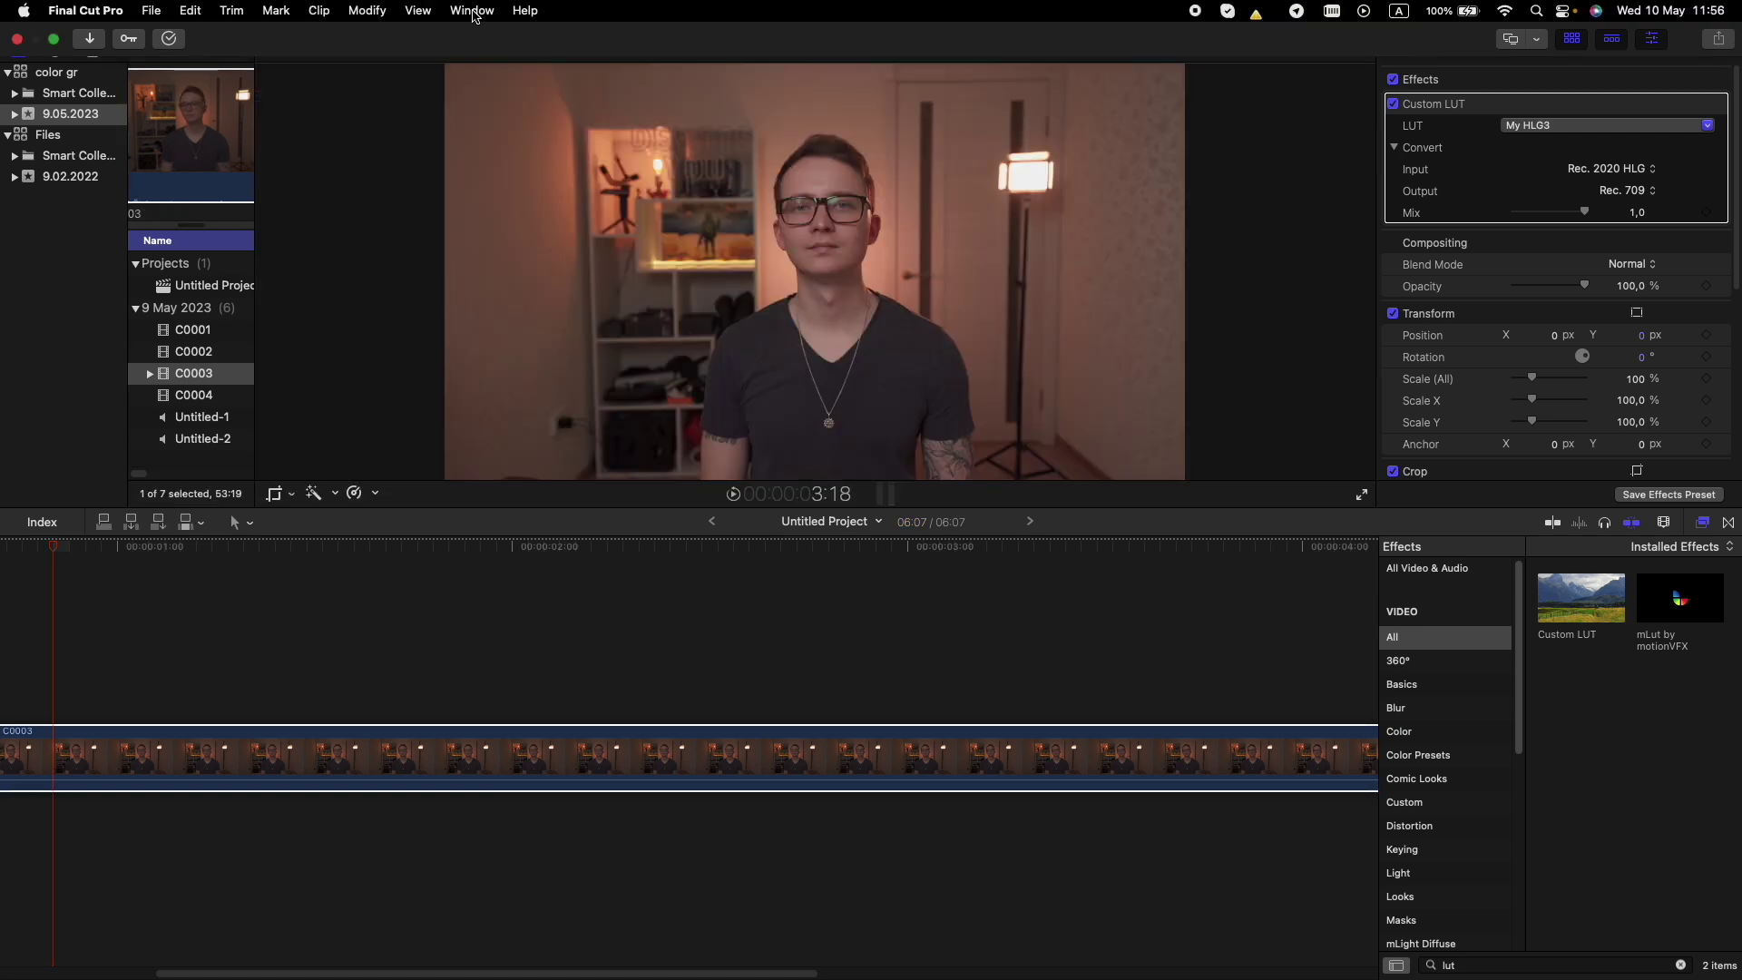
Switch to the Color & Effects workspace
left_click(474, 11)
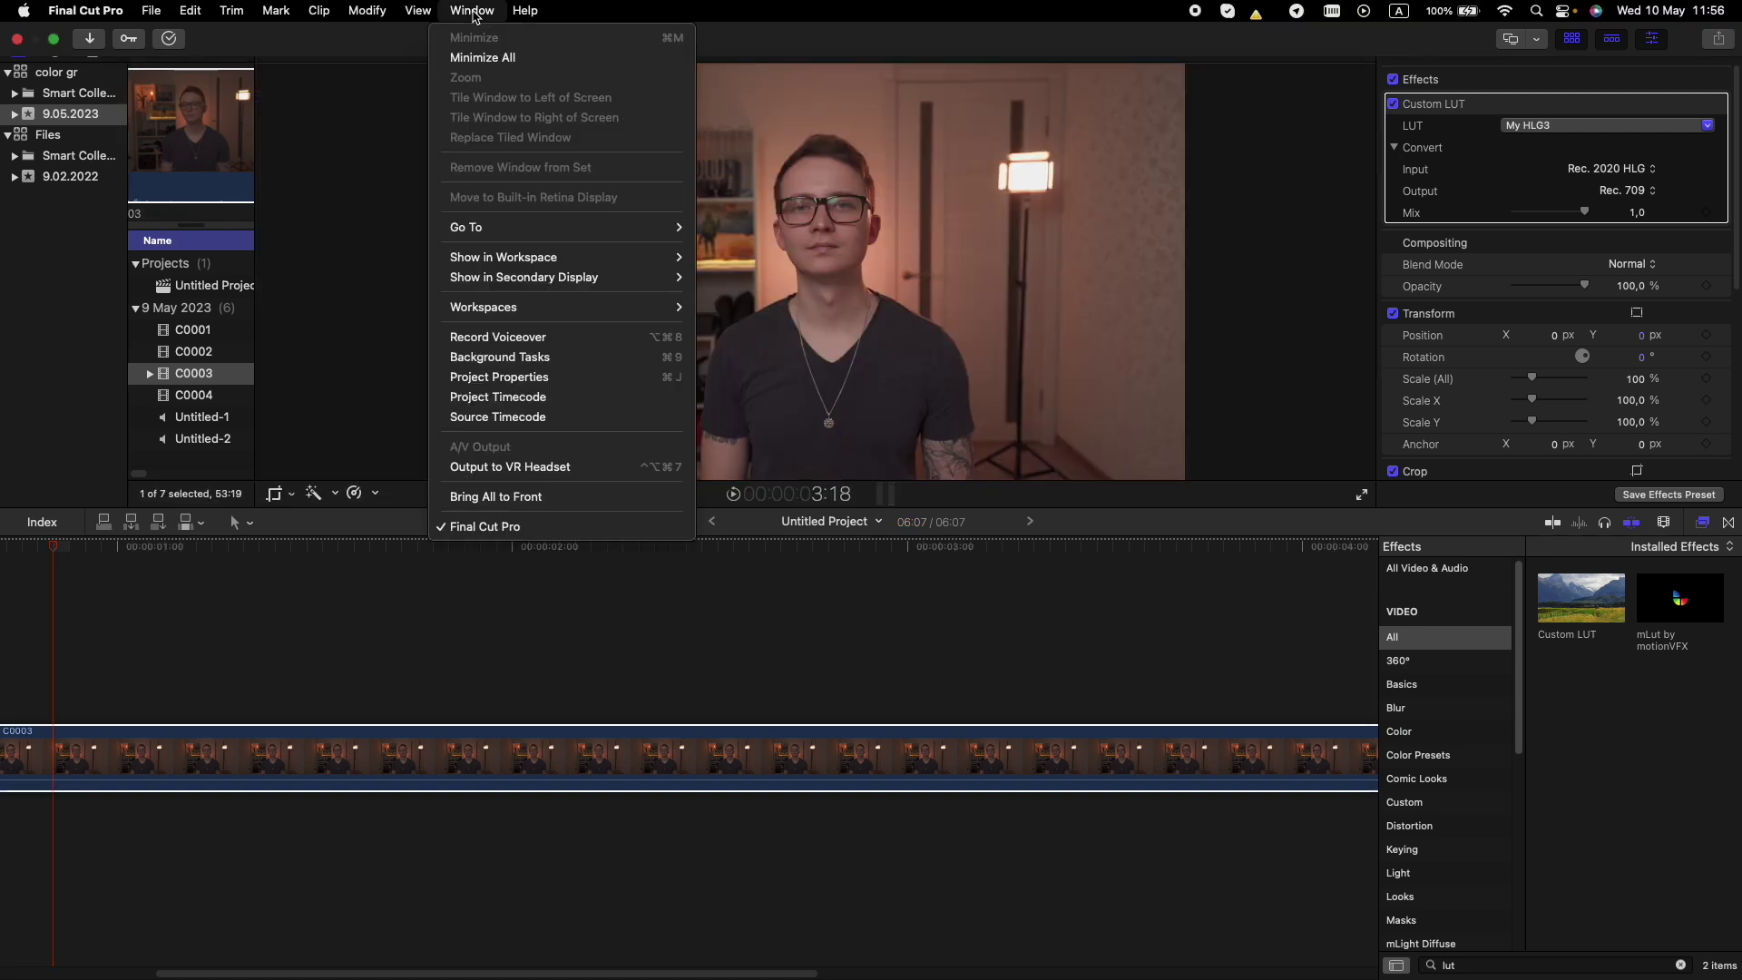
mouse_move(510, 311)
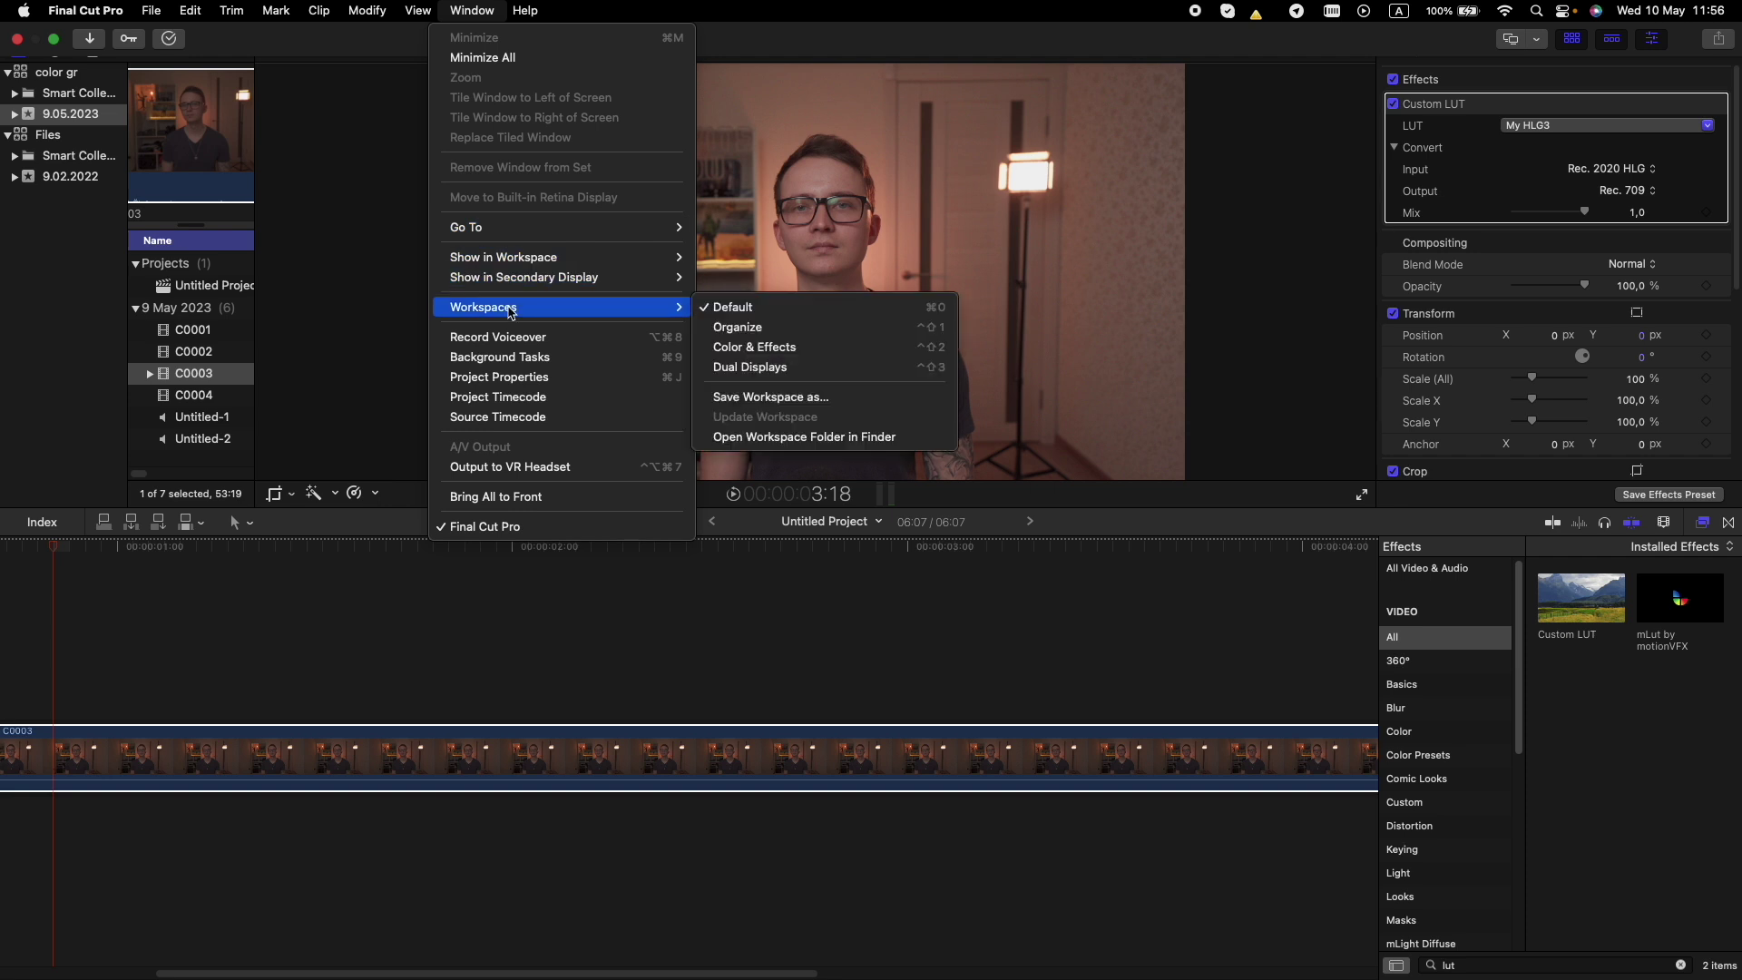
left_click(823, 354)
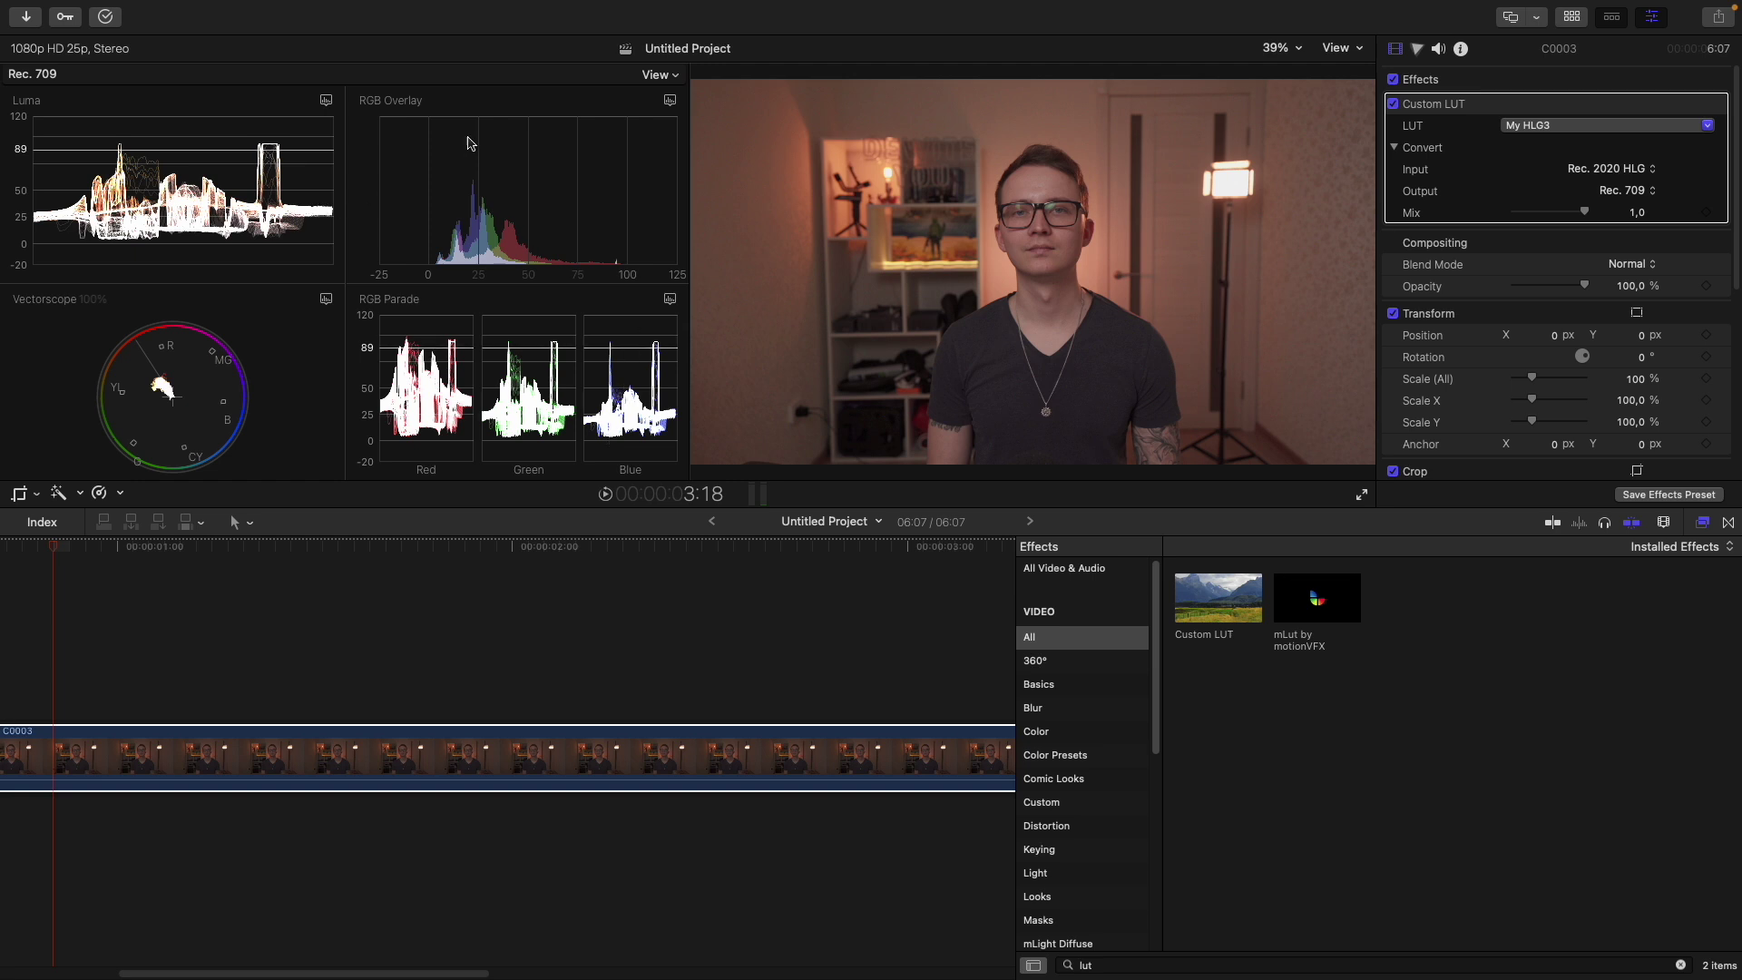
Reduce the video scopes to a single Luma waveform and hide the effects browser
left_click(655, 78)
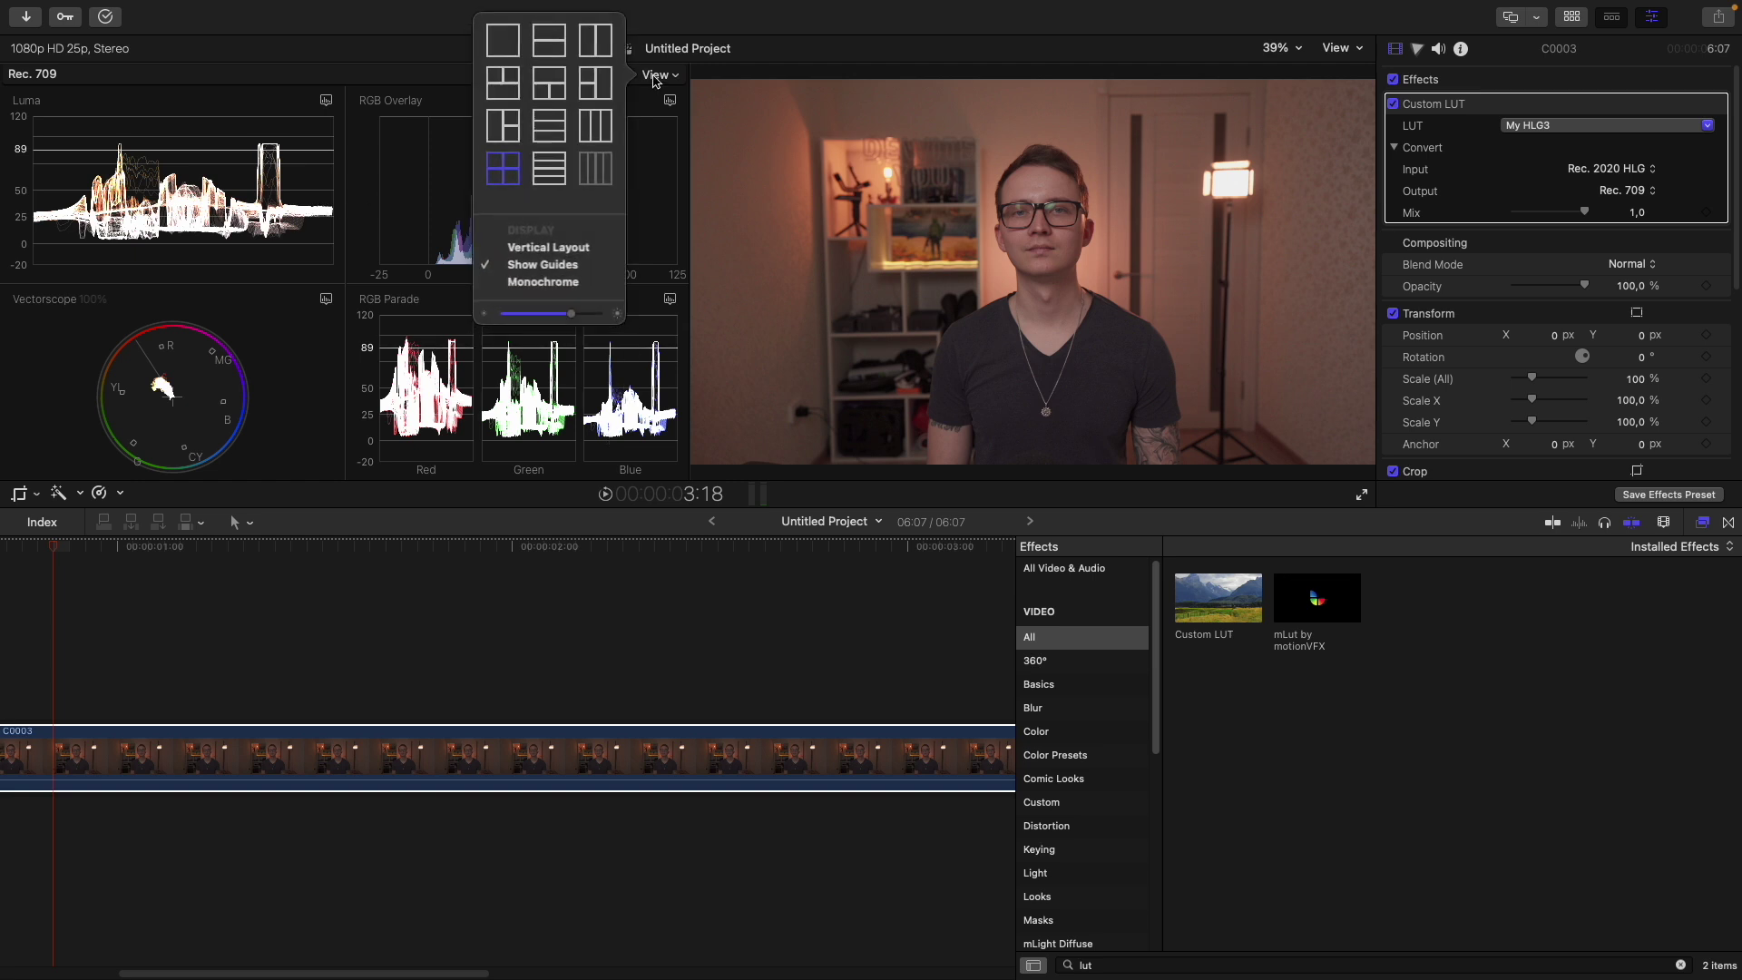
left_click(504, 44)
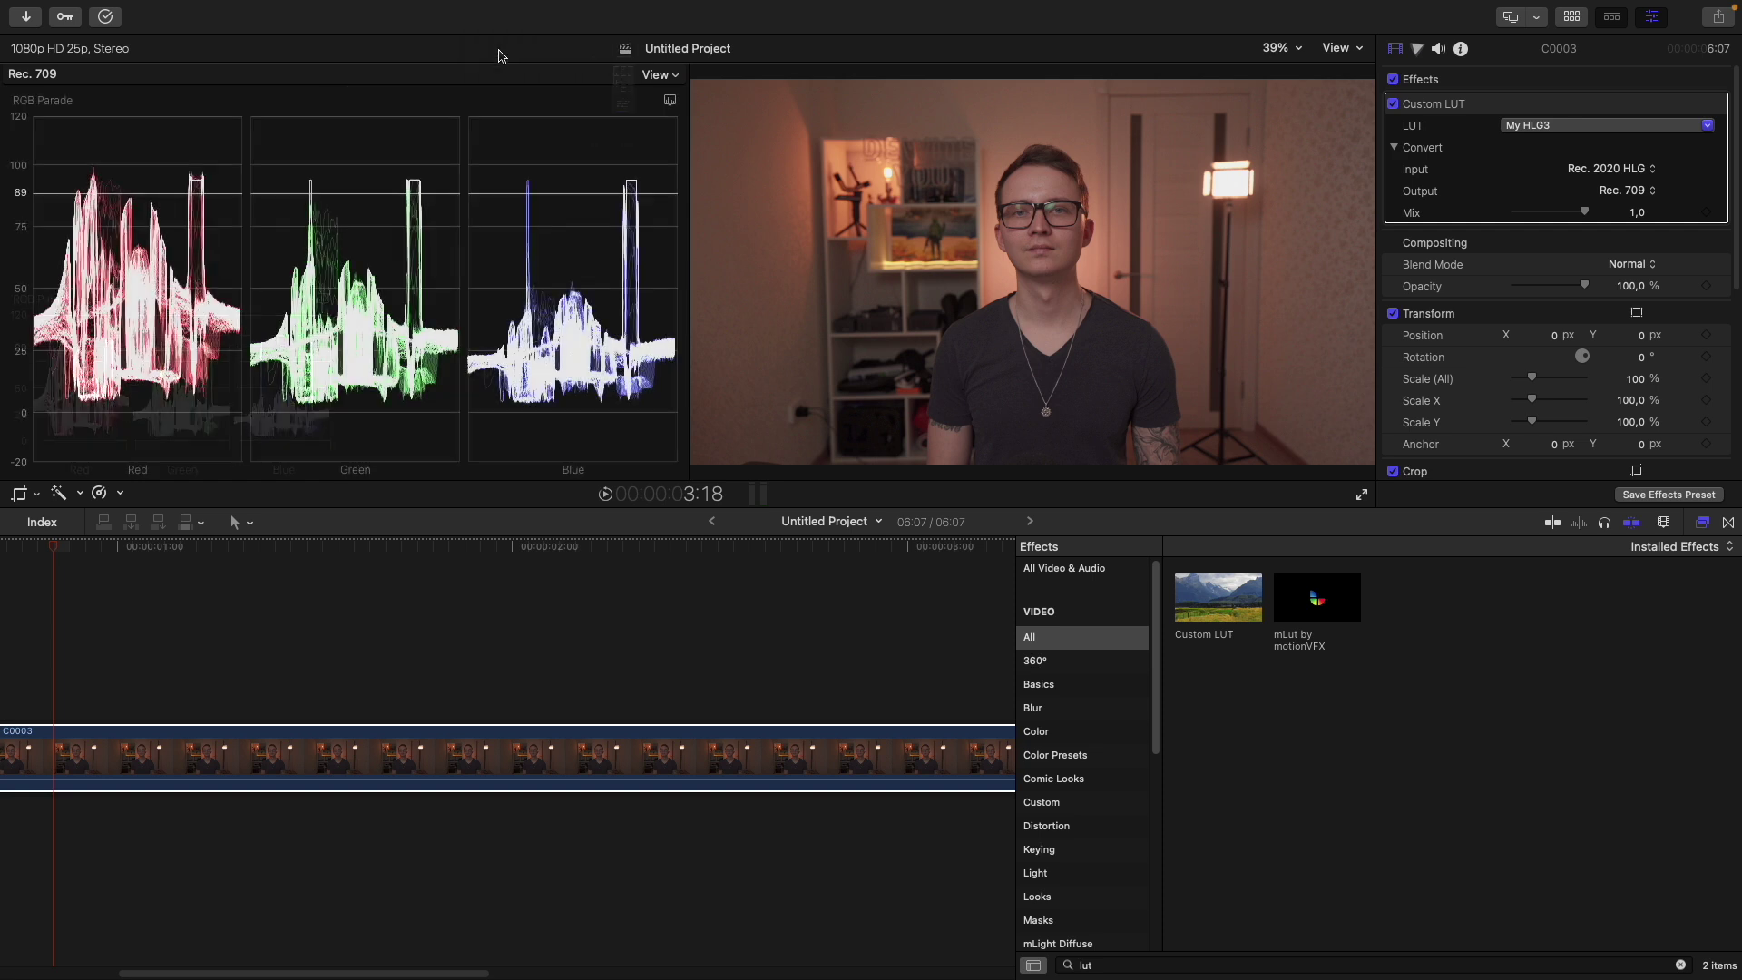
left_click(676, 103)
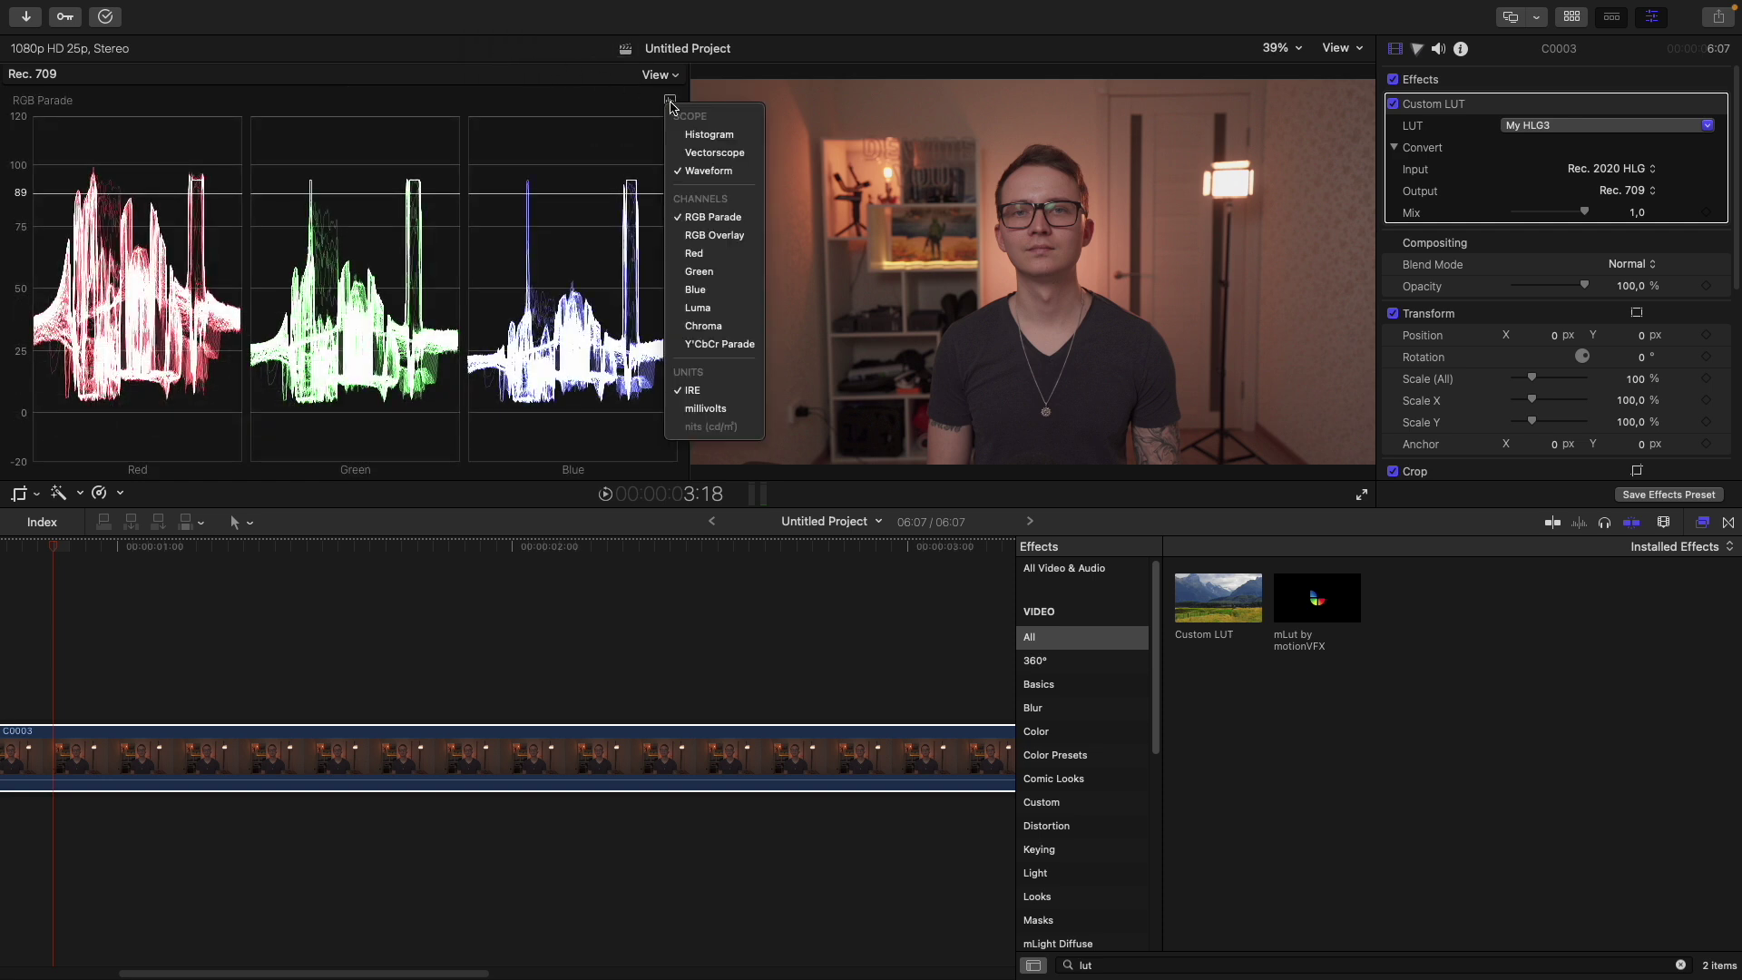
left_click(716, 309)
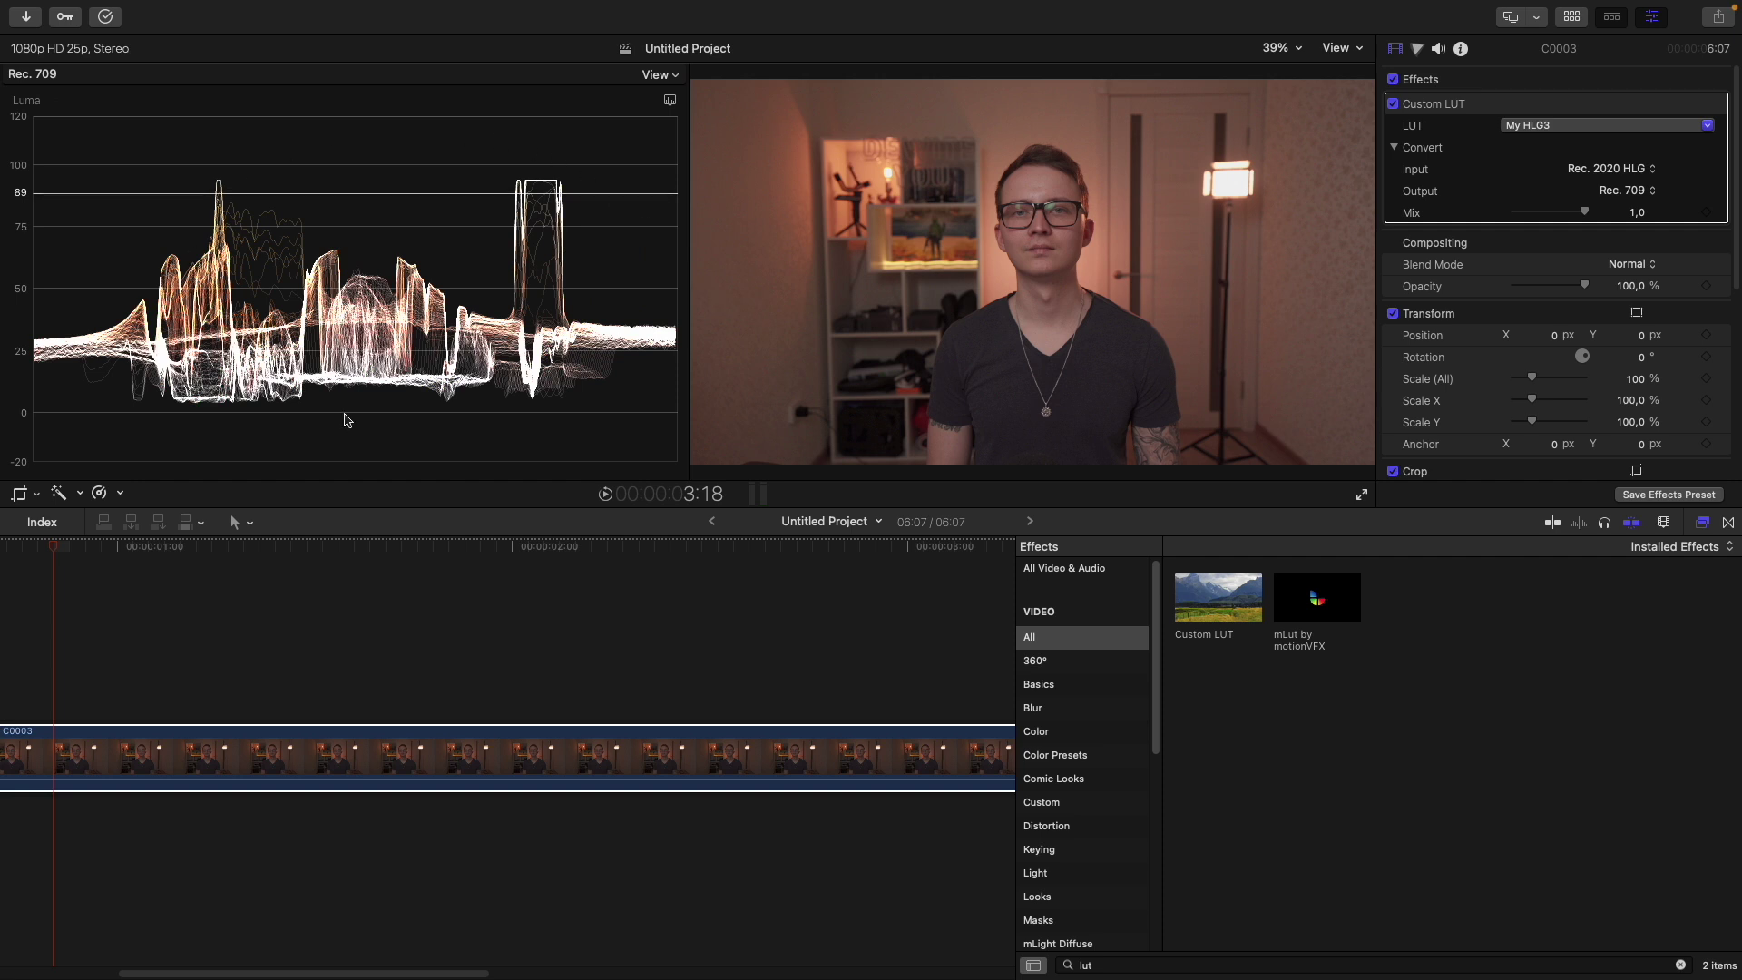
left_click(1702, 524)
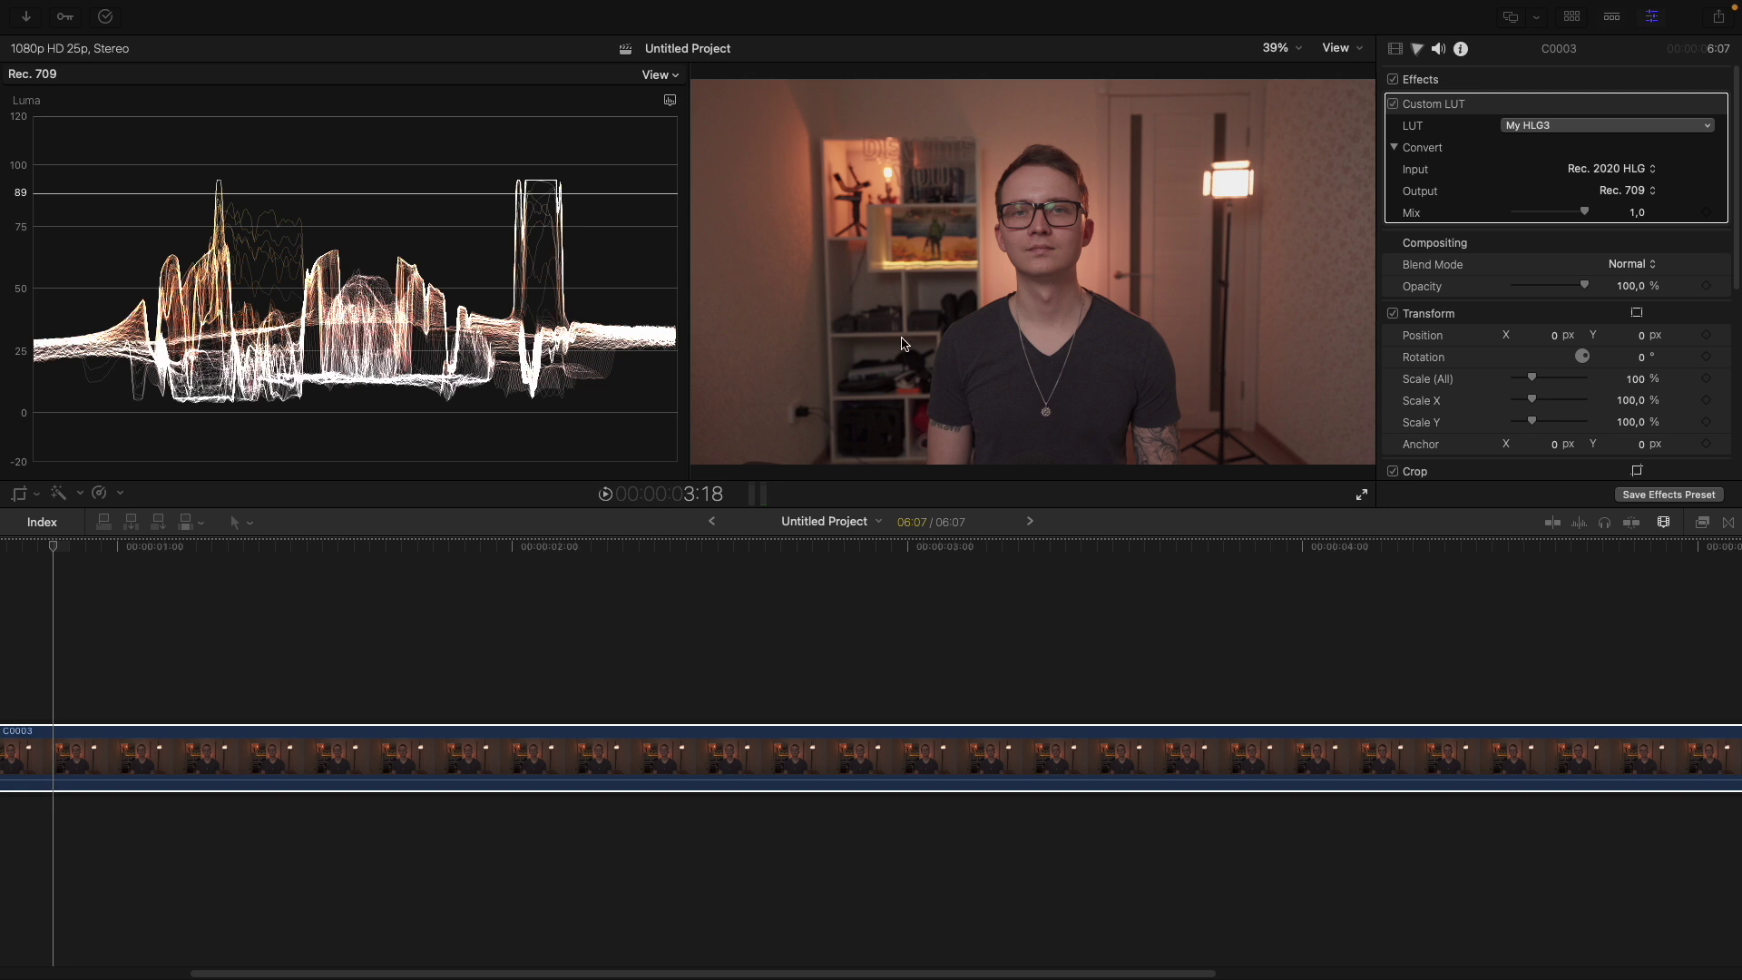
Add a Color Wheels correction to clip C0003 and widen the inspector area
left_click(1395, 53)
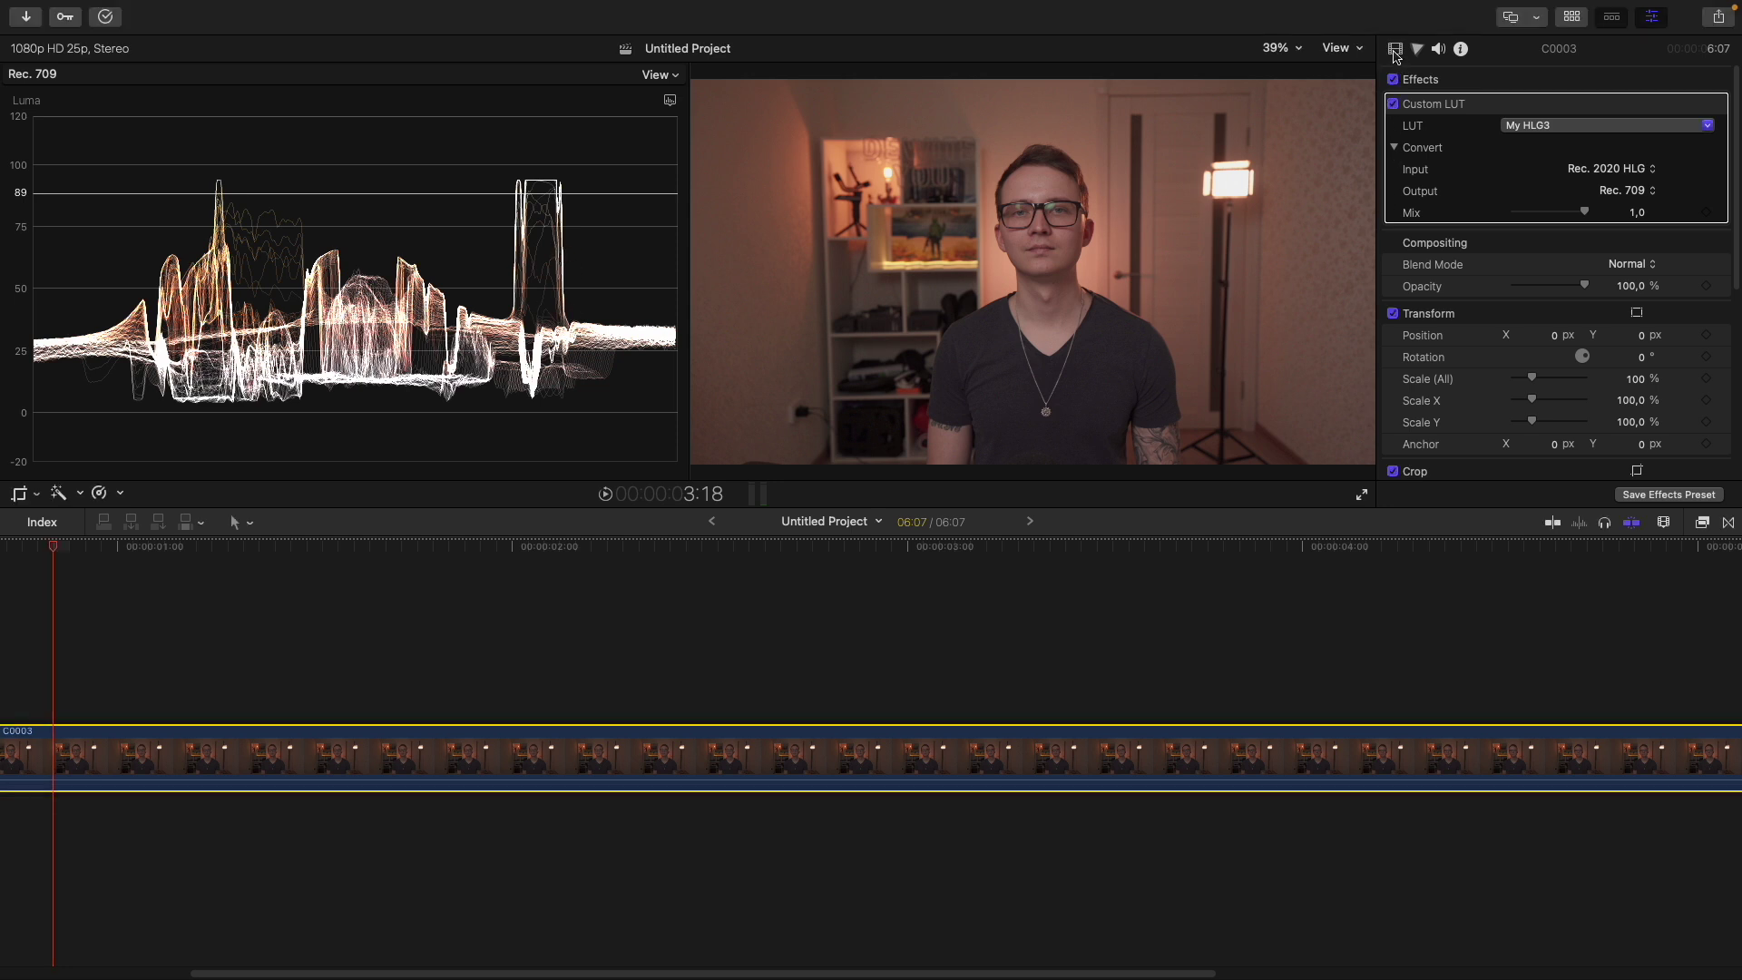
left_click(1417, 49)
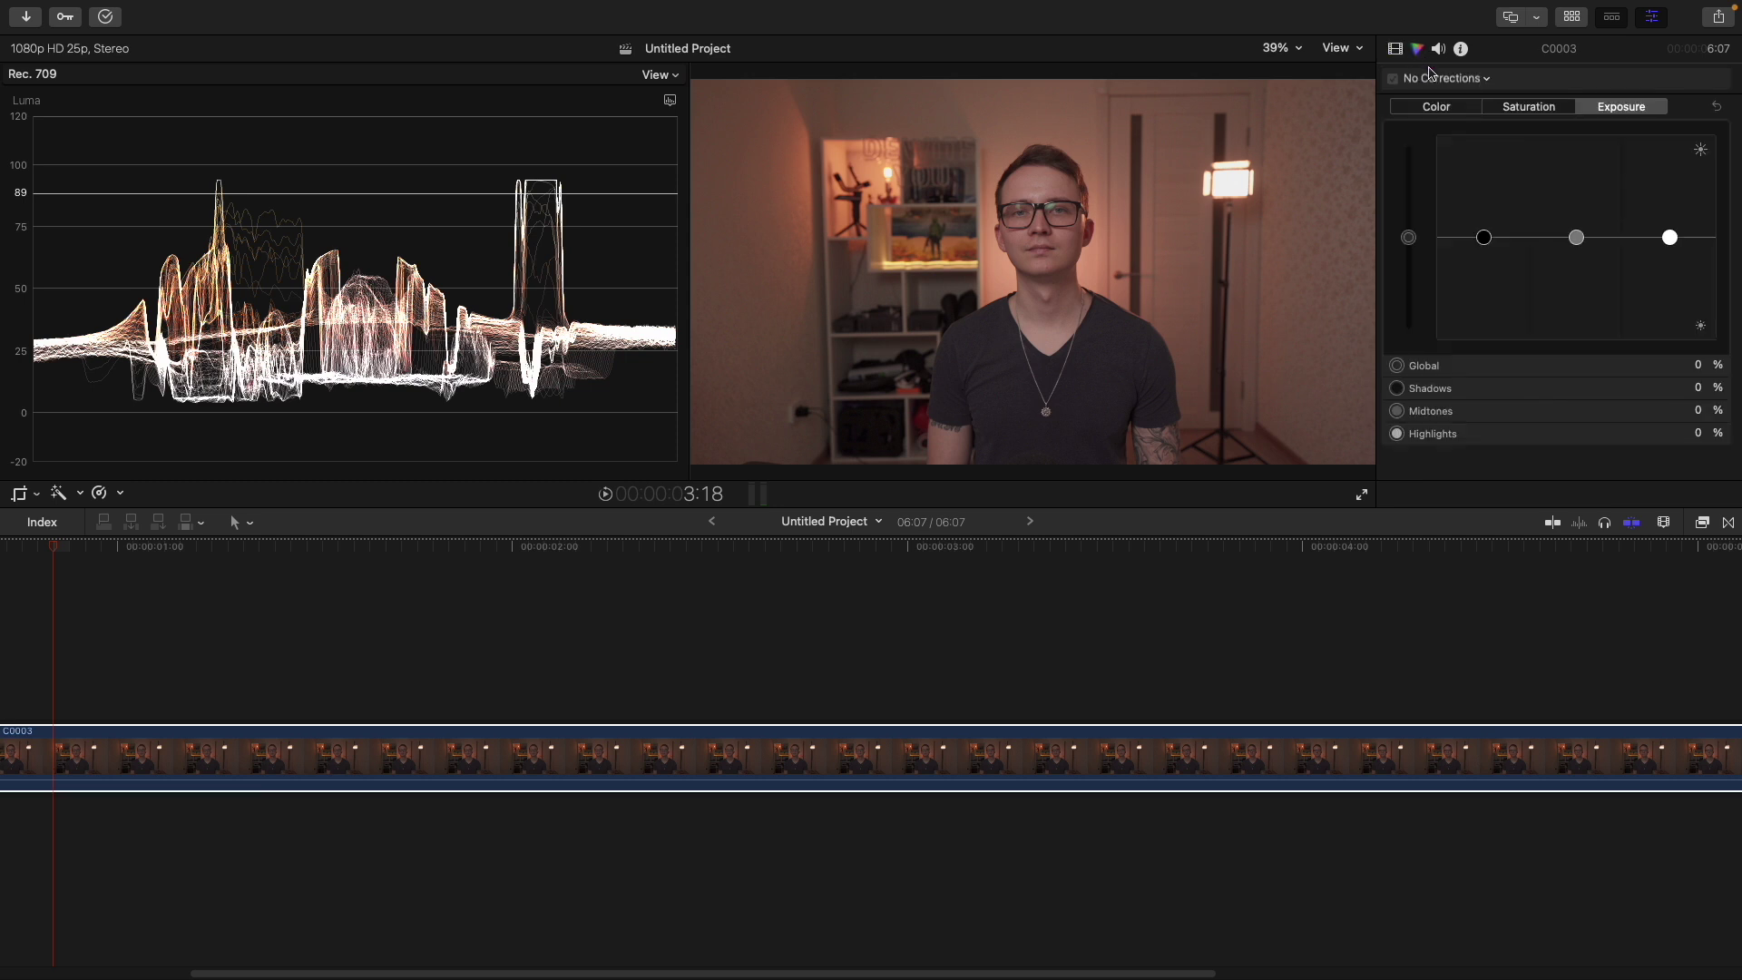
left_click(1445, 80)
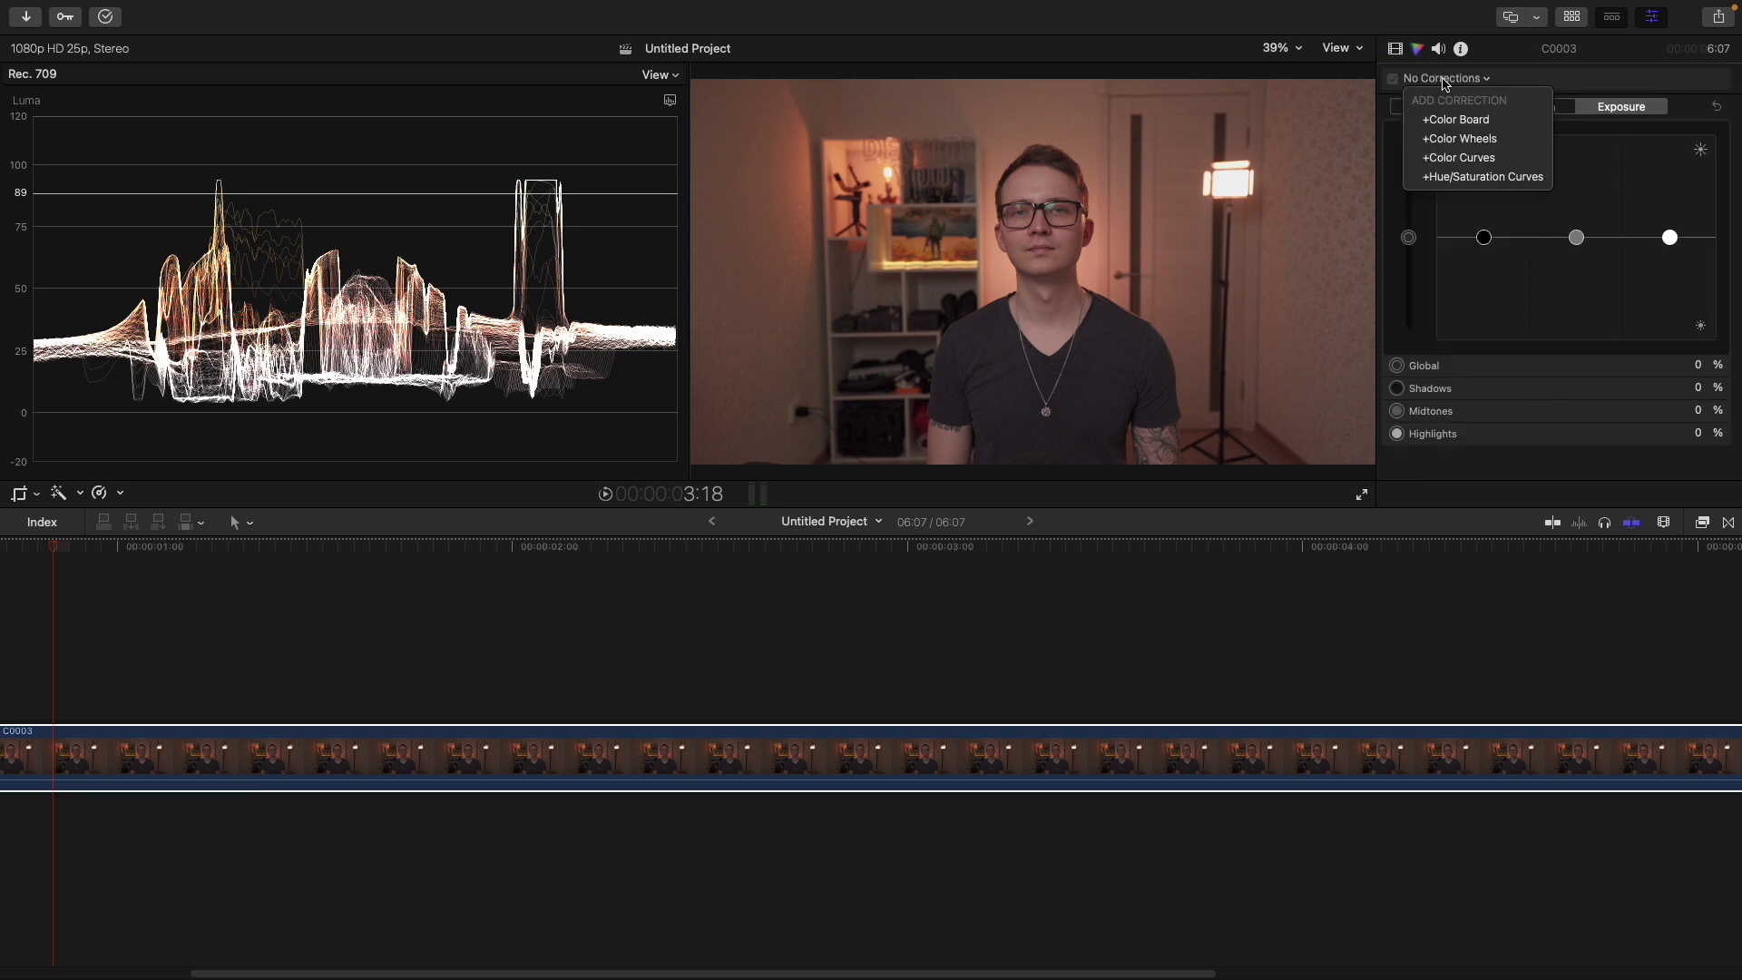
left_click(1468, 141)
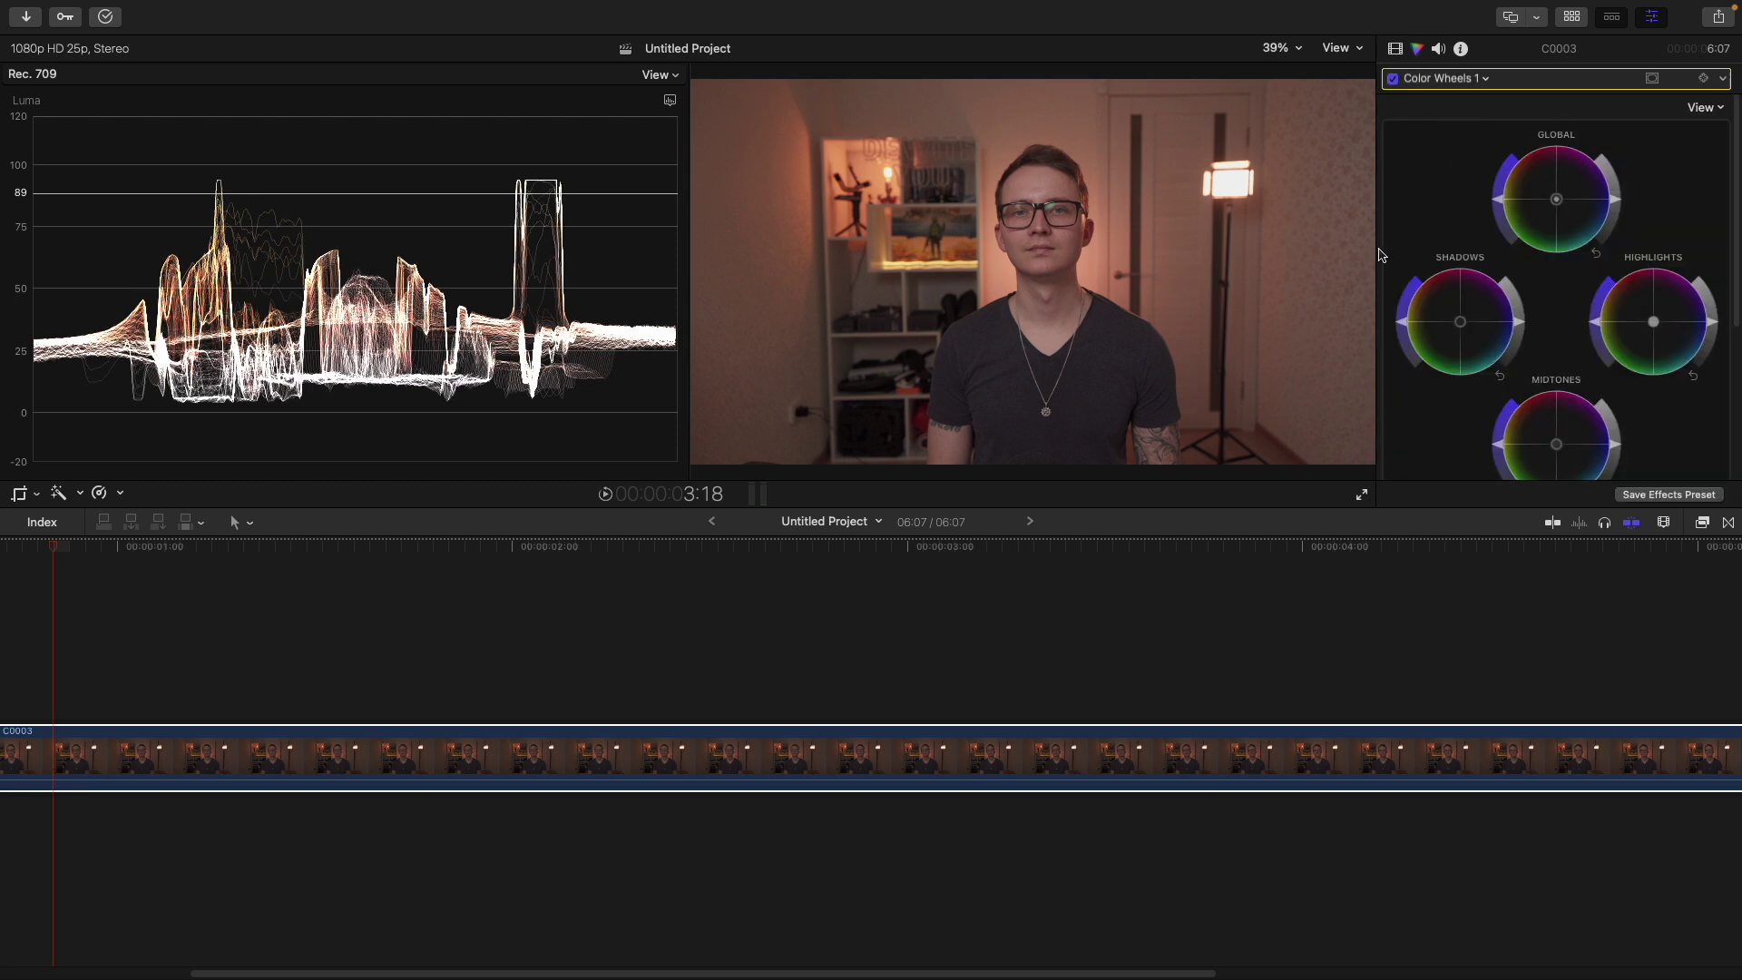
left_click_drag(1378, 251, 1282, 256)
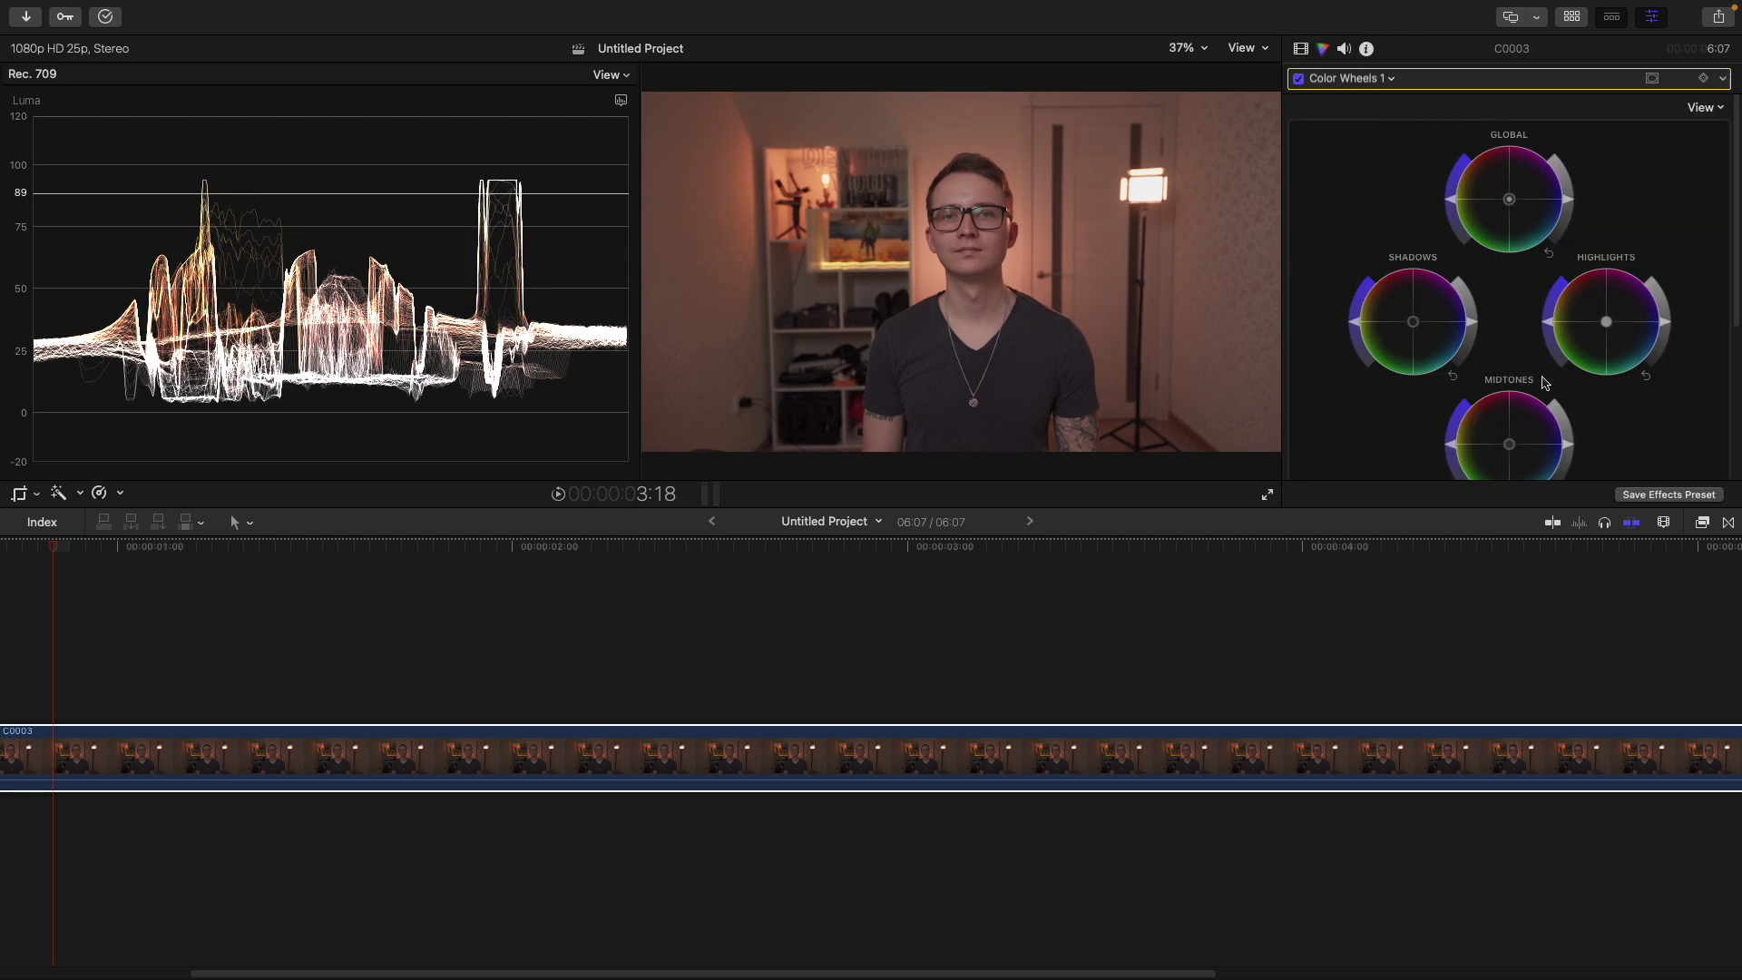
Try brightness adjustments on the Shadows, Highlights, Midtones and Global color wheels
scroll(1610, 410, "down", 1)
left_click_drag(1471, 304, 1477, 318)
left_click_drag(1666, 304, 1665, 289)
left_click_drag(1568, 425, 1572, 403)
mouse_move(1568, 180)
left_mouse_down()
mouse_move(1568, 161)
mouse_move(1564, 213)
mouse_move(1571, 178)
left_mouse_up()
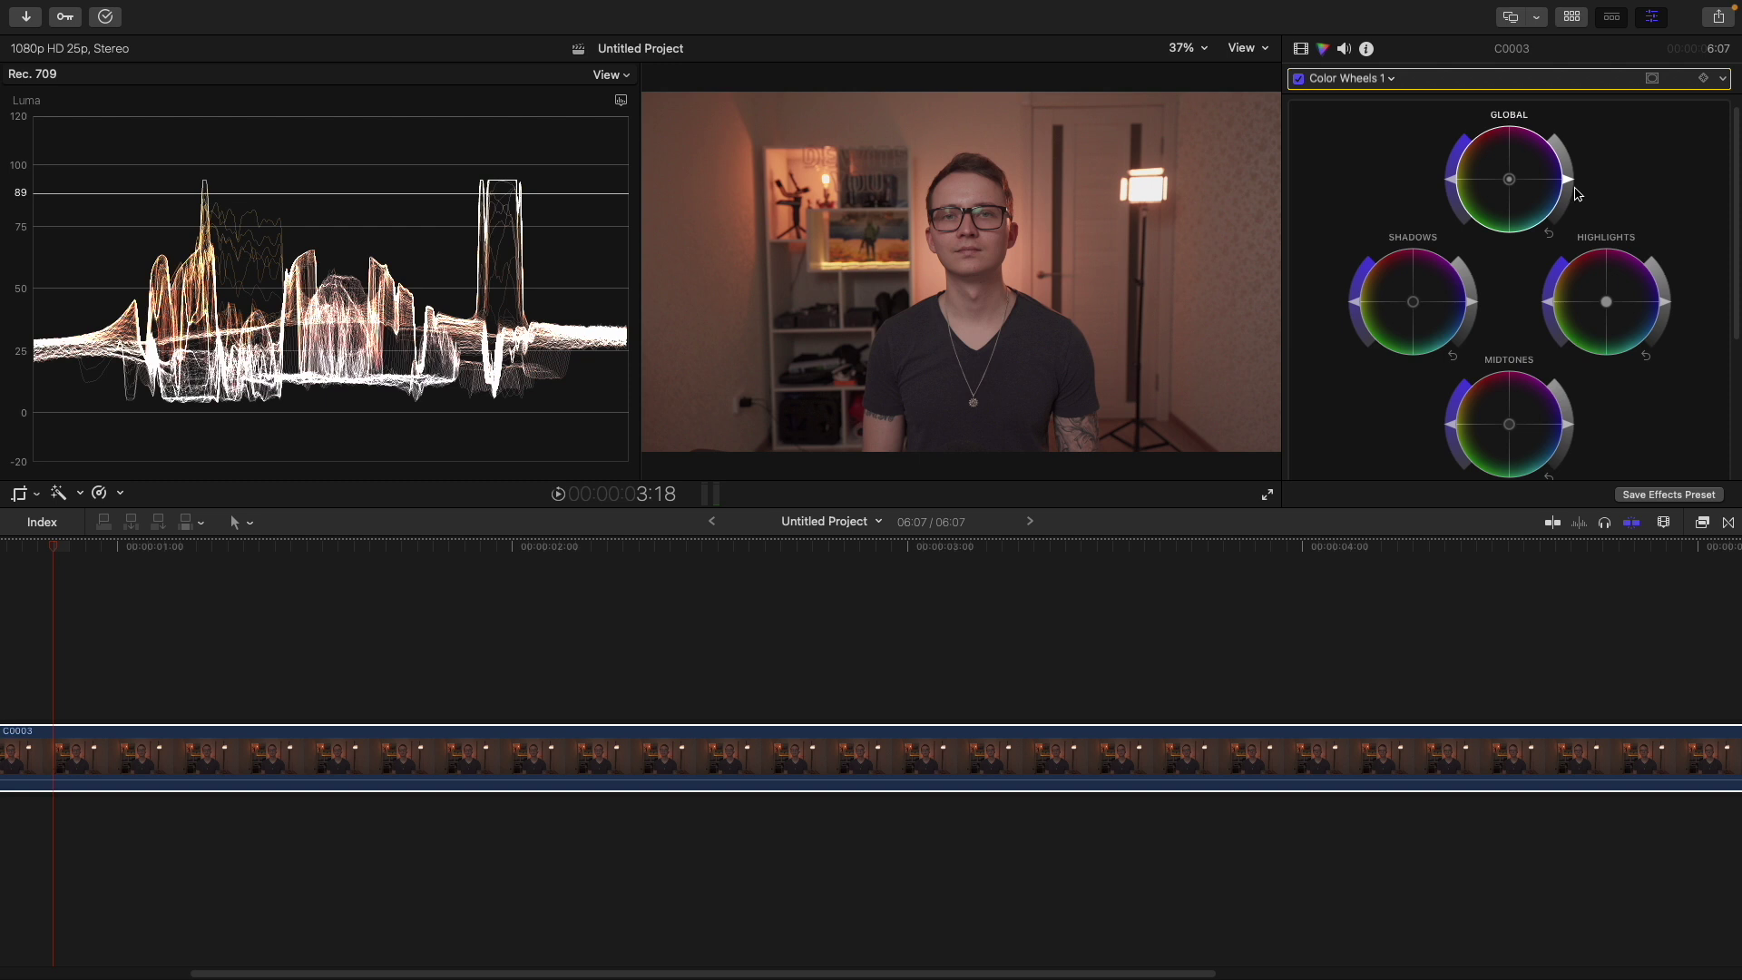
Lower the Shadows brightness slightly, raise the Highlights and Midtones brightness, and try the Global saturation on the color wheels
left_click_drag(1474, 311, 1474, 315)
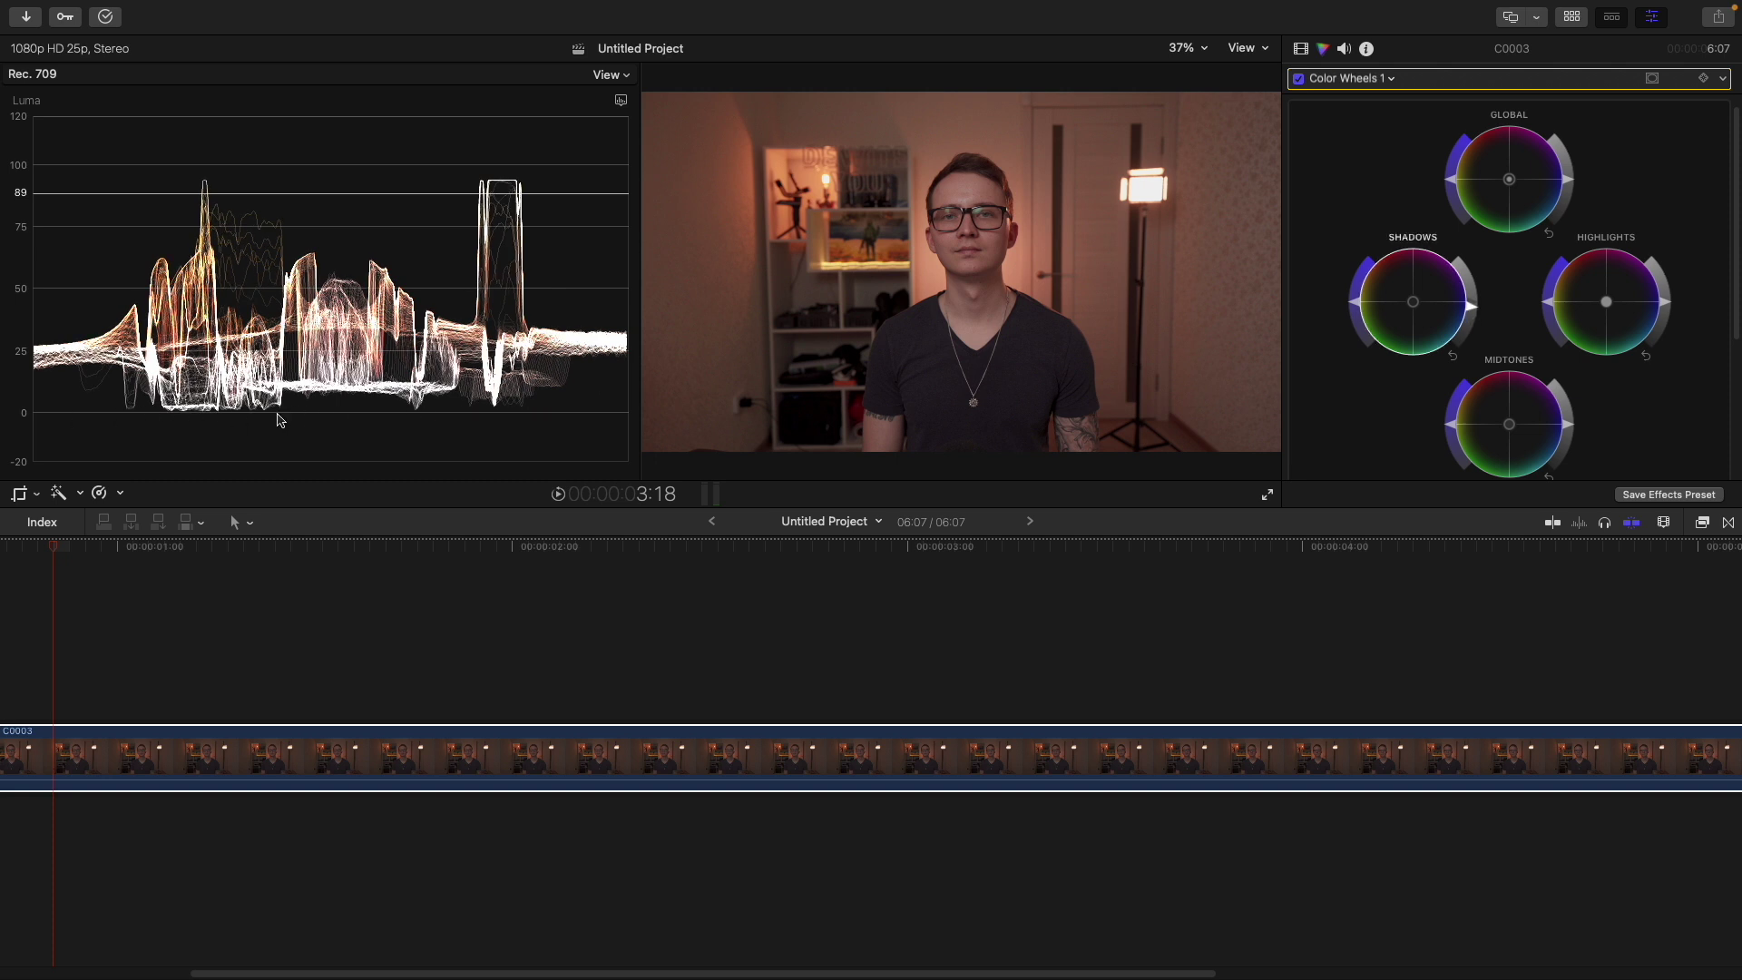
left_click_drag(1667, 304, 1665, 293)
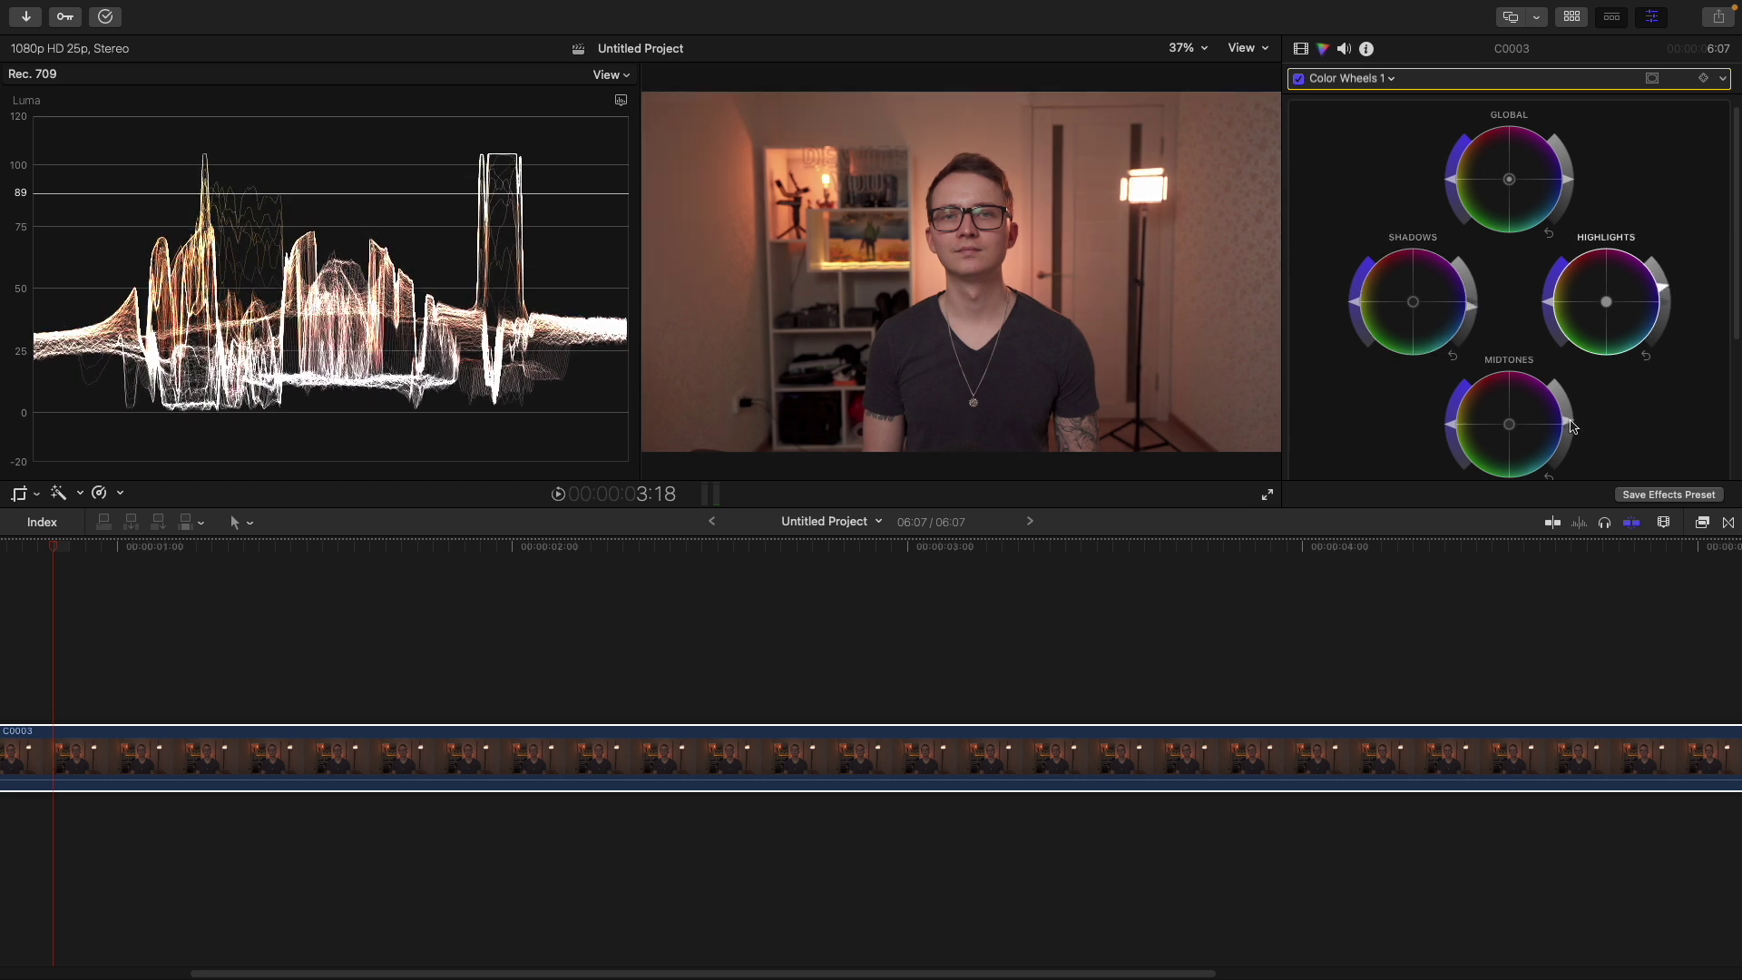
left_click_drag(1572, 428, 1572, 420)
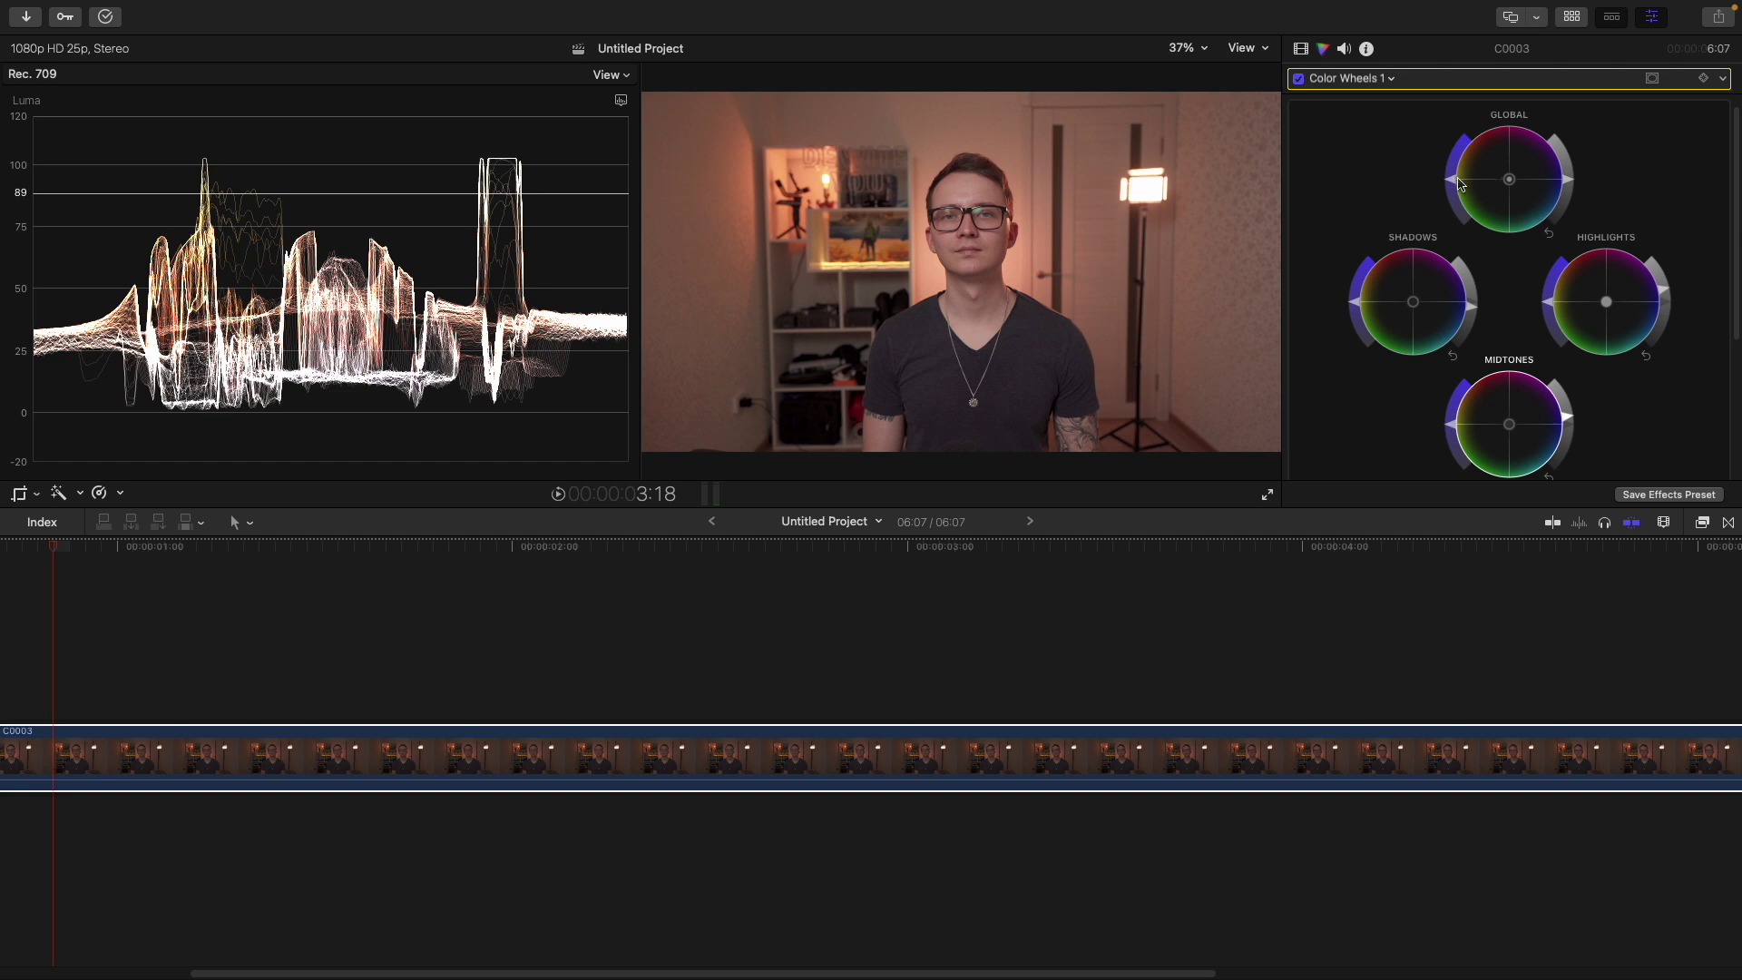
mouse_move(1452, 185)
left_mouse_down()
mouse_move(1460, 221)
mouse_move(1455, 163)
mouse_move(1451, 179)
left_mouse_up()
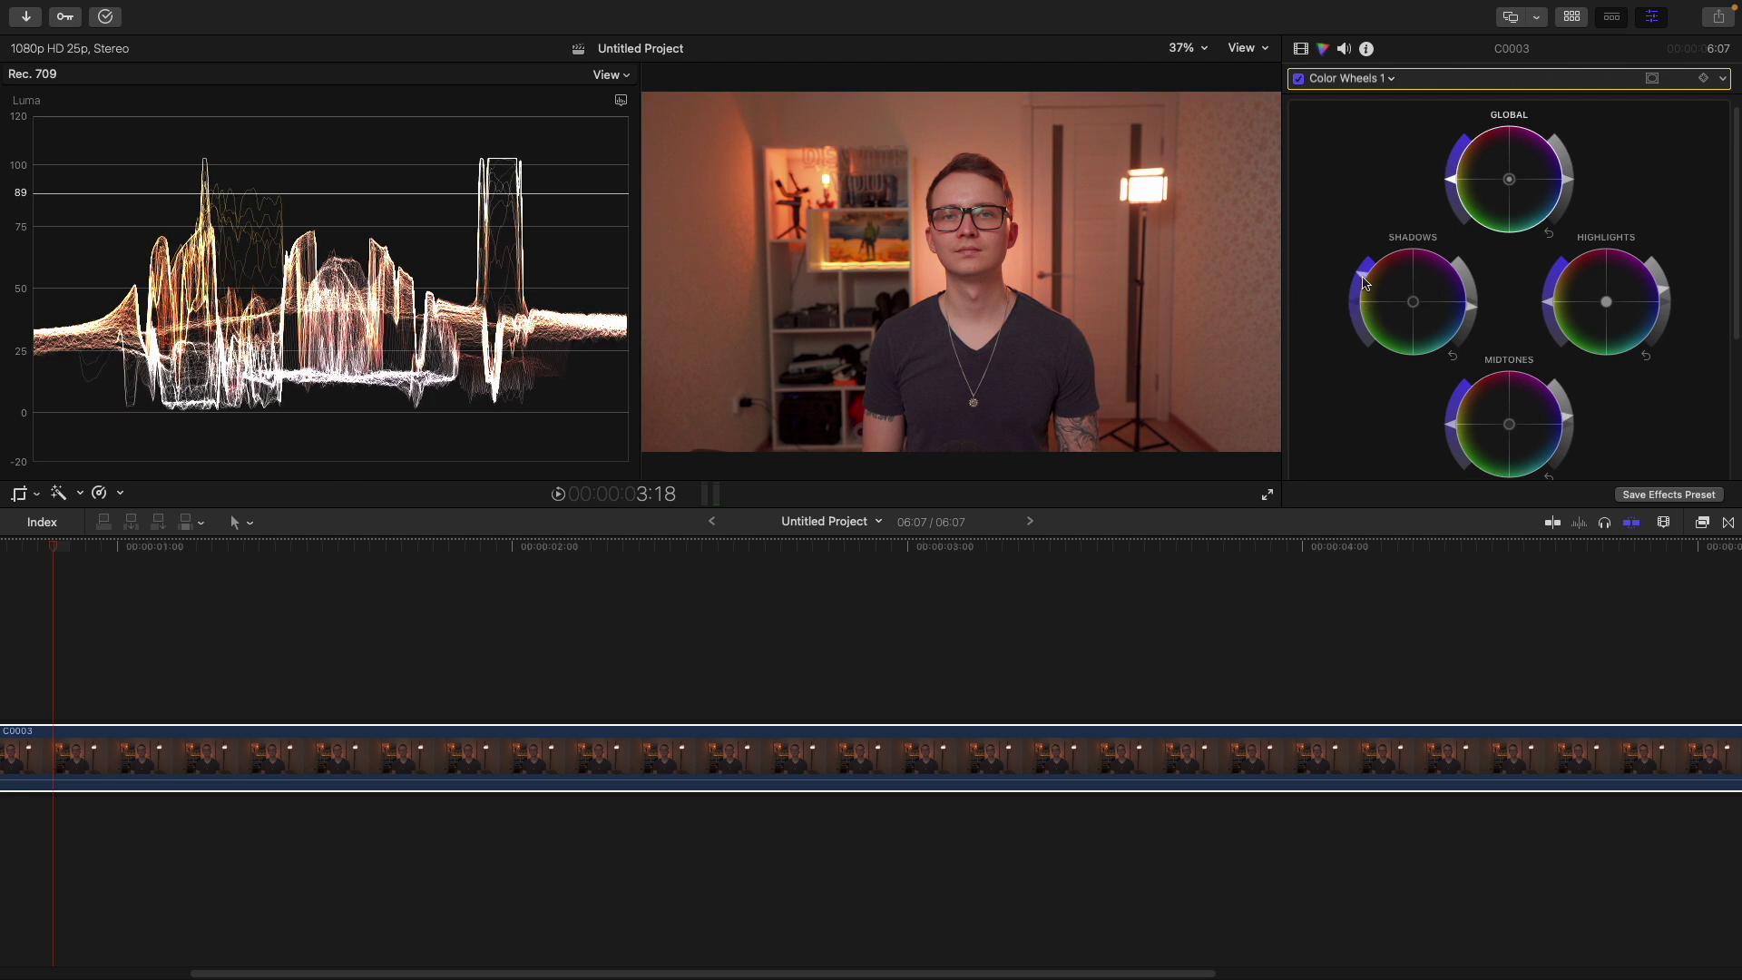
Switch the video scope to the RGB Overlay waveform and from there to the Vectorscope
left_click(621, 100)
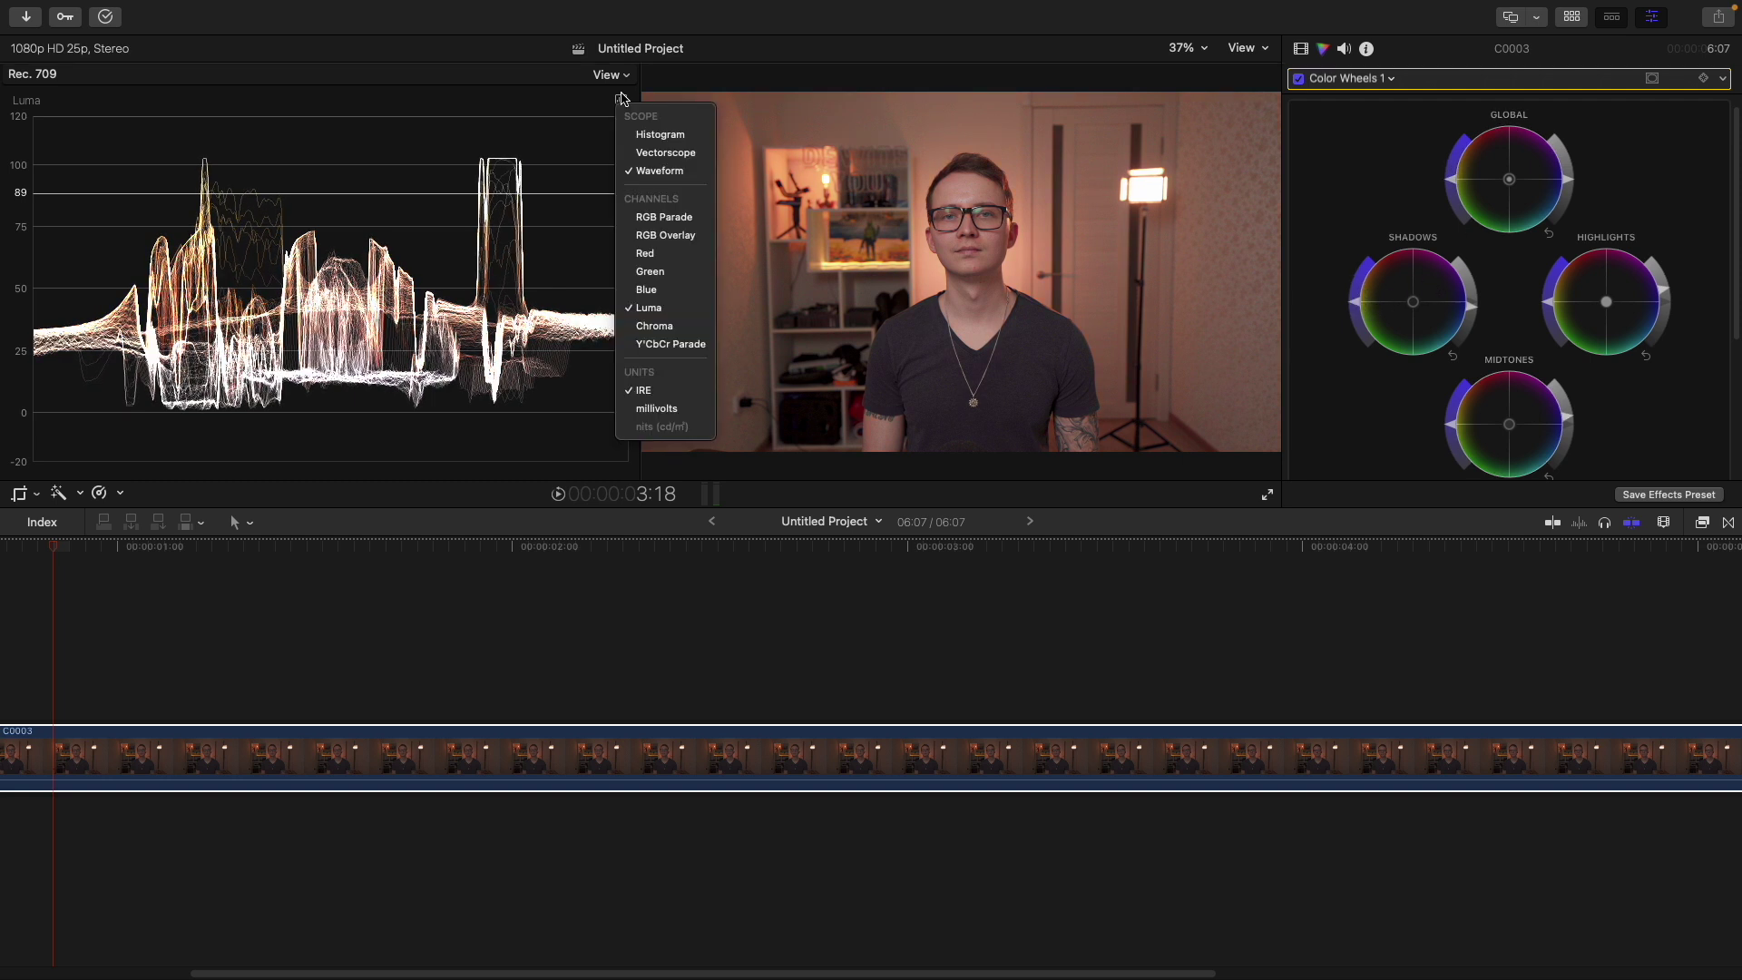
left_click(684, 239)
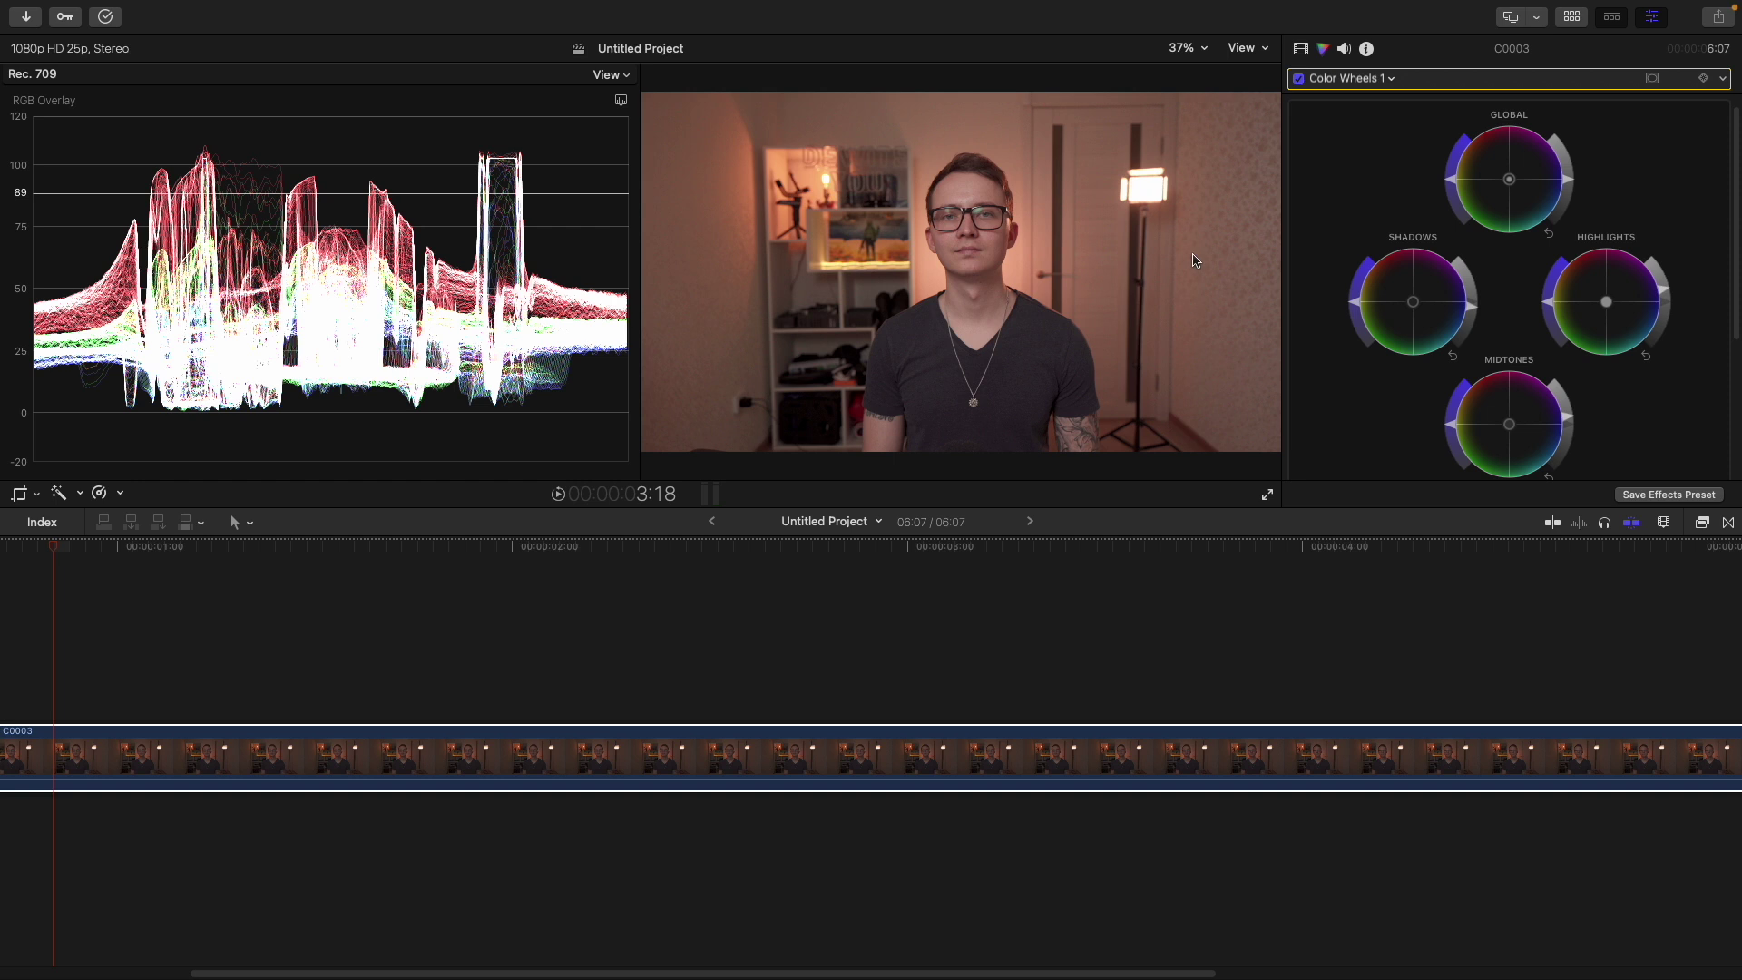
left_click(621, 102)
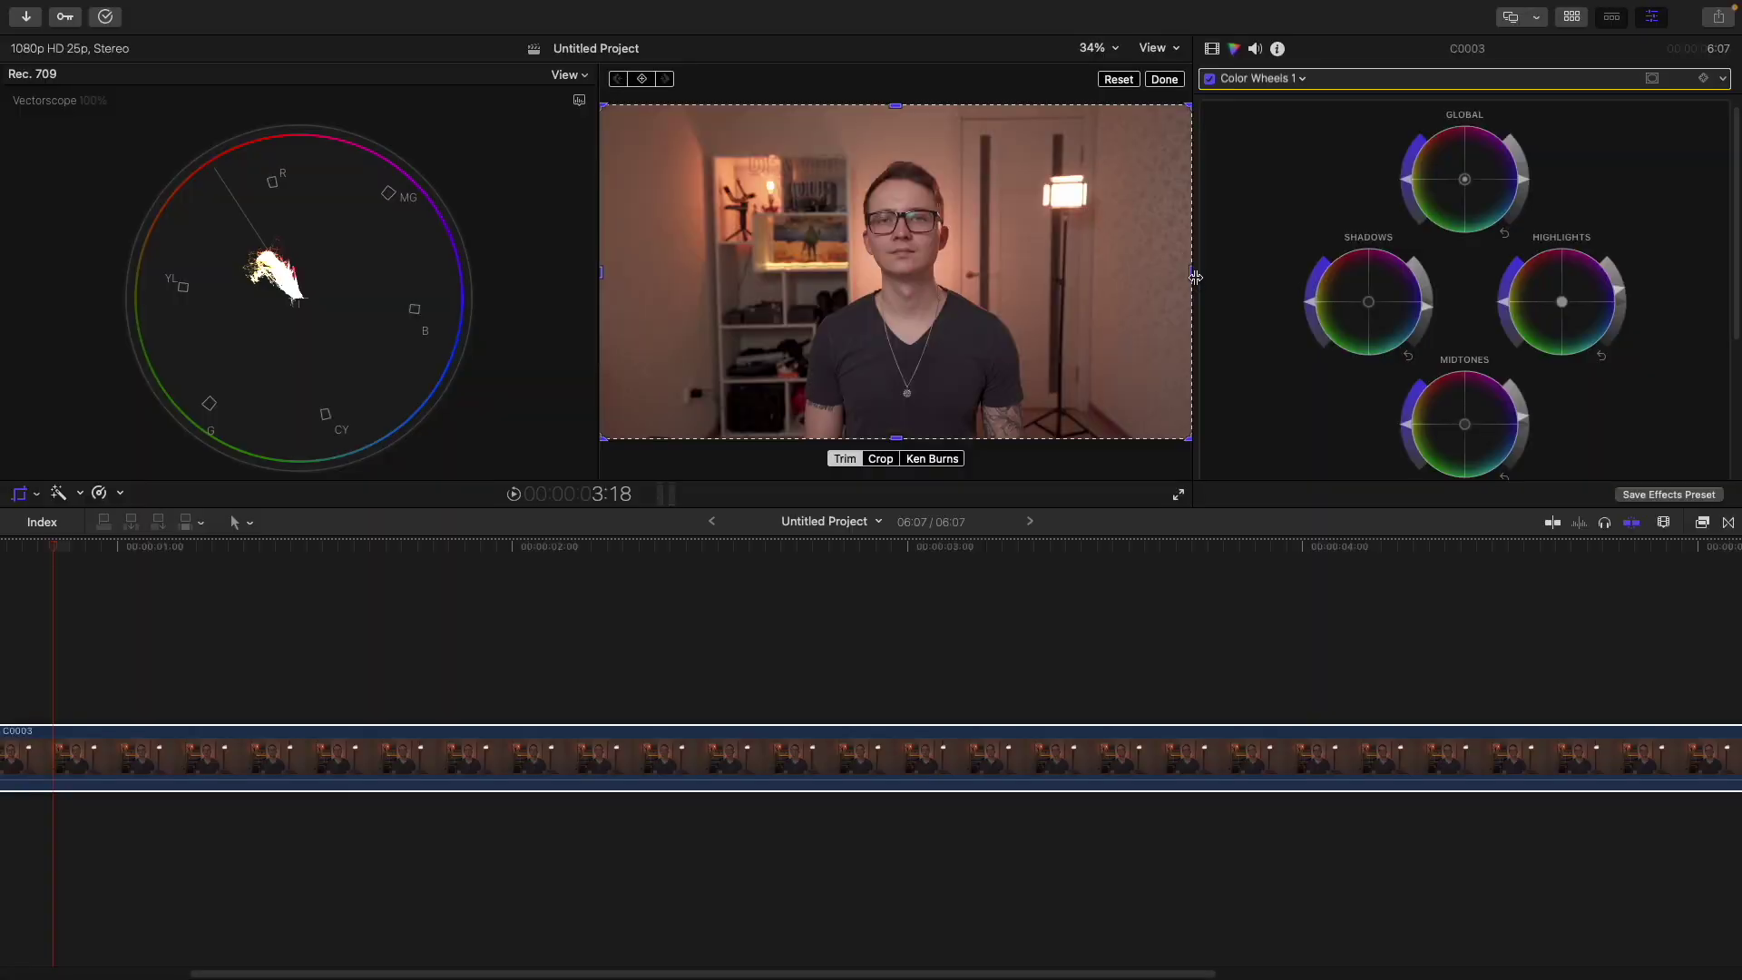
Trim the frame to a small patch of skin on the man's forehead and enlarge the viewer and scope area
left_click_drag(1196, 276, 1226, 277)
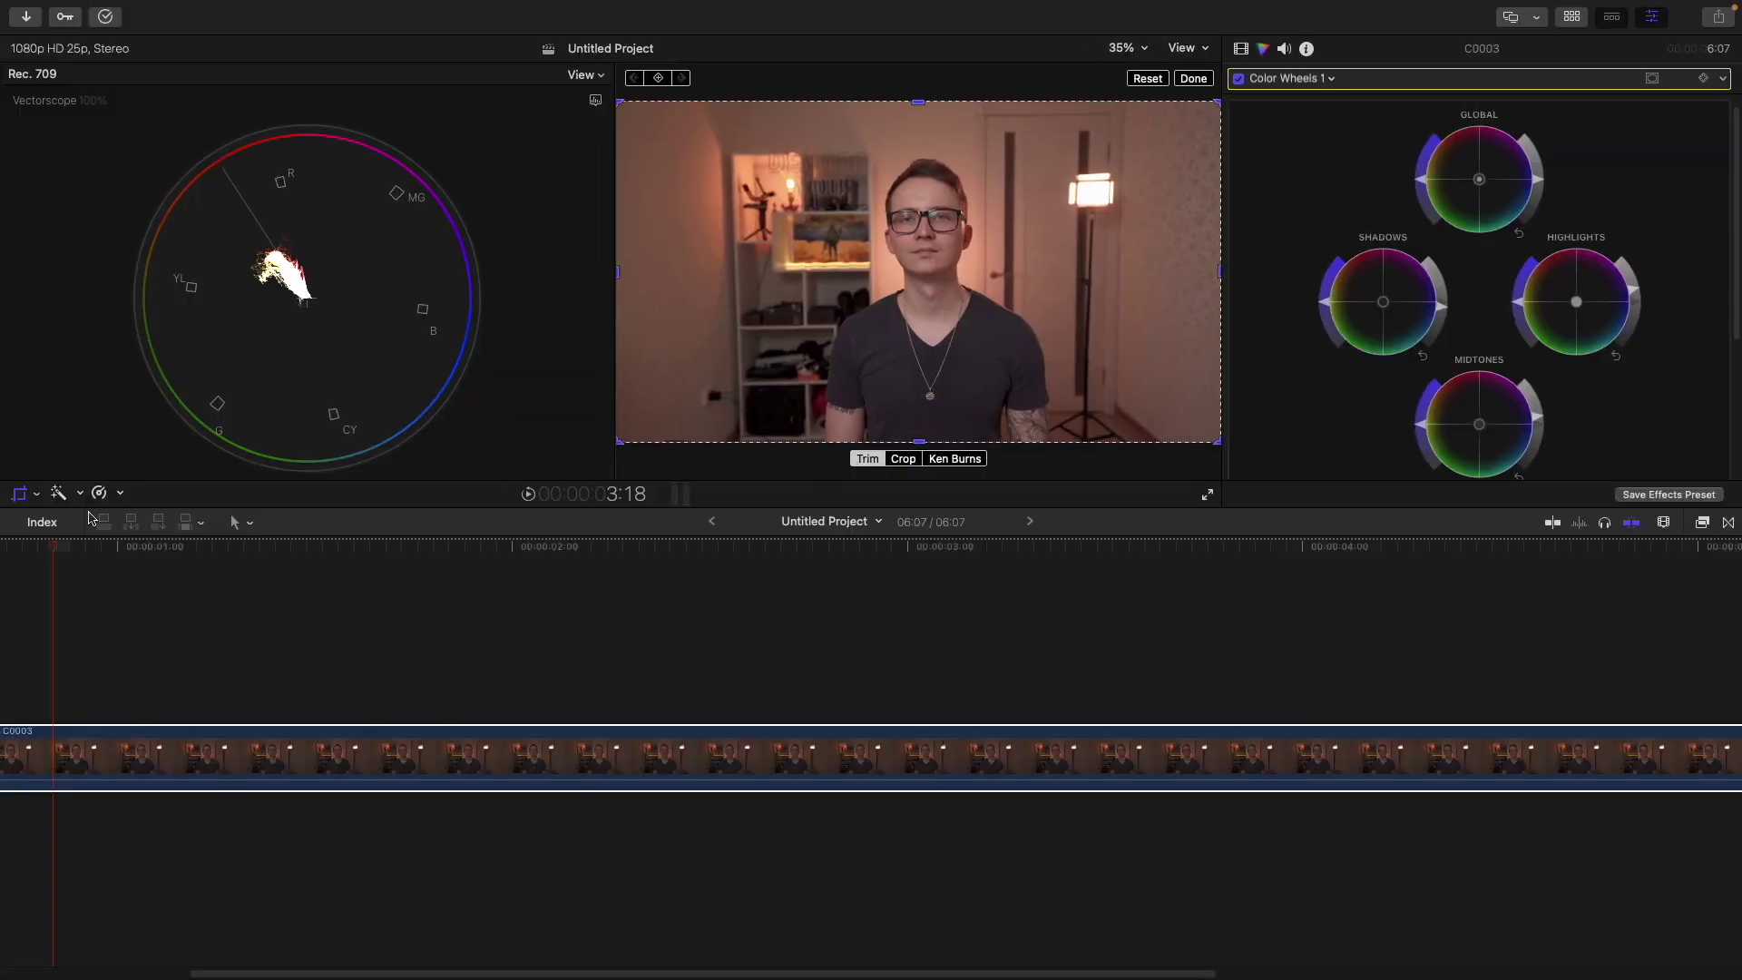
left_click(19, 494)
left_click(19, 494)
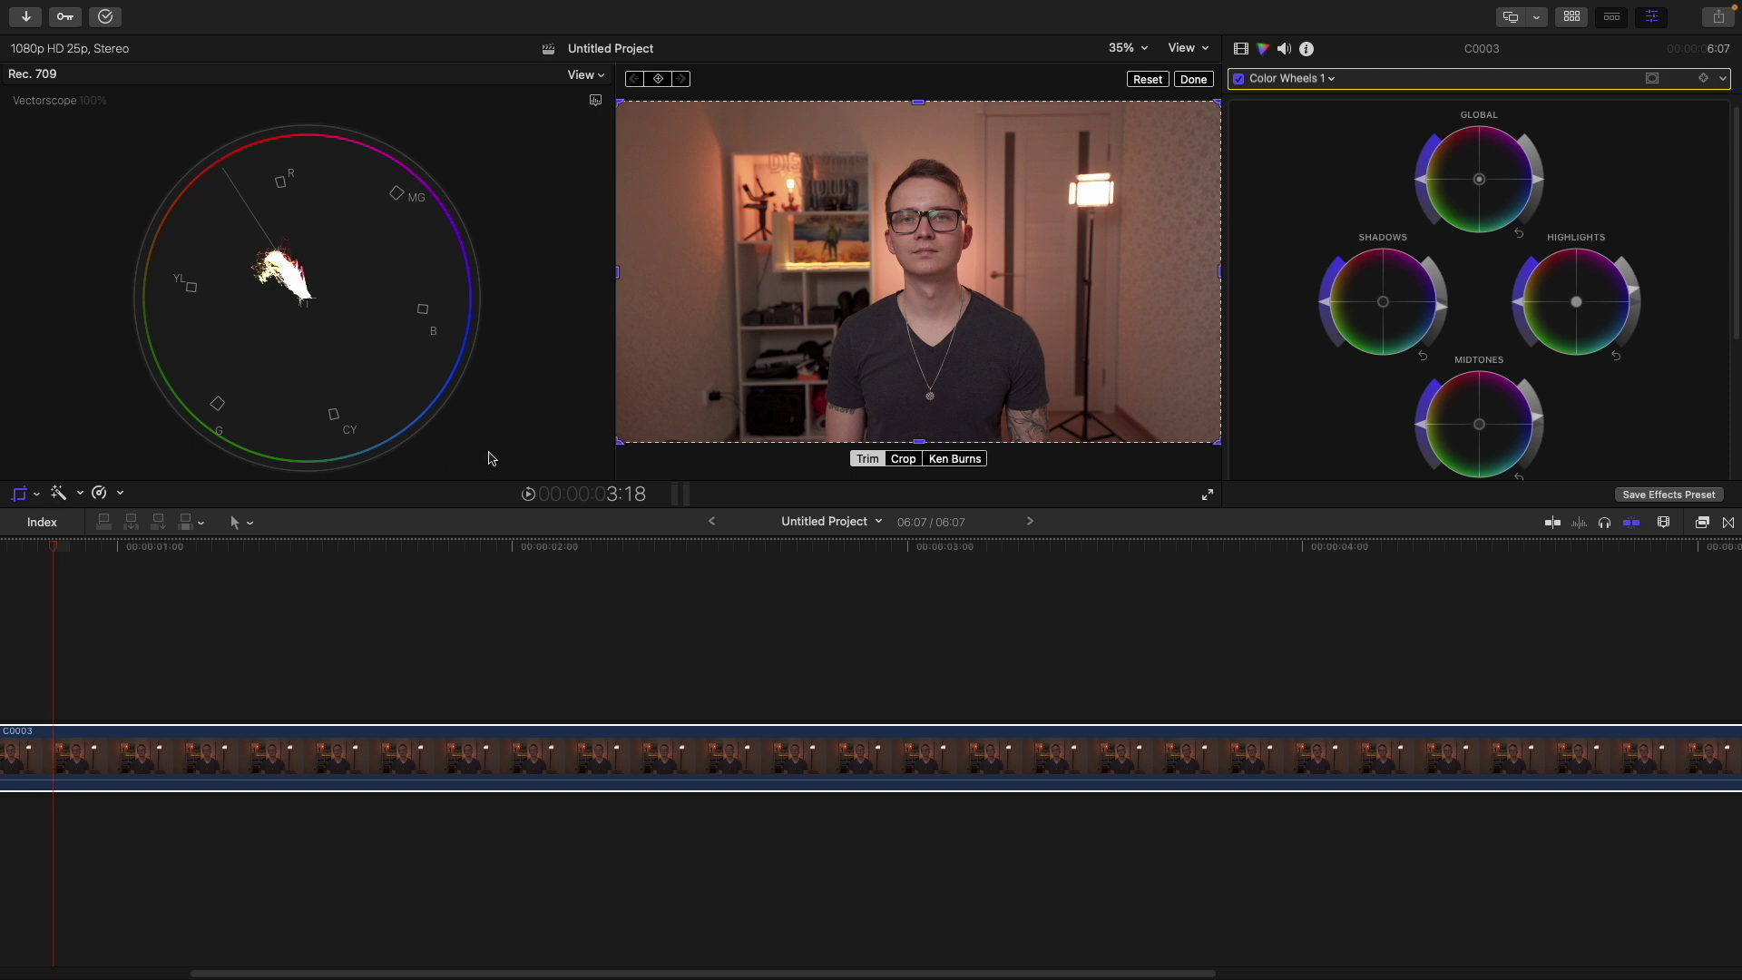
left_click_drag(619, 442, 903, 265)
left_click_drag(1219, 104, 952, 180)
left_click_drag(927, 265, 927, 214)
left_click_drag(809, 509, 808, 611)
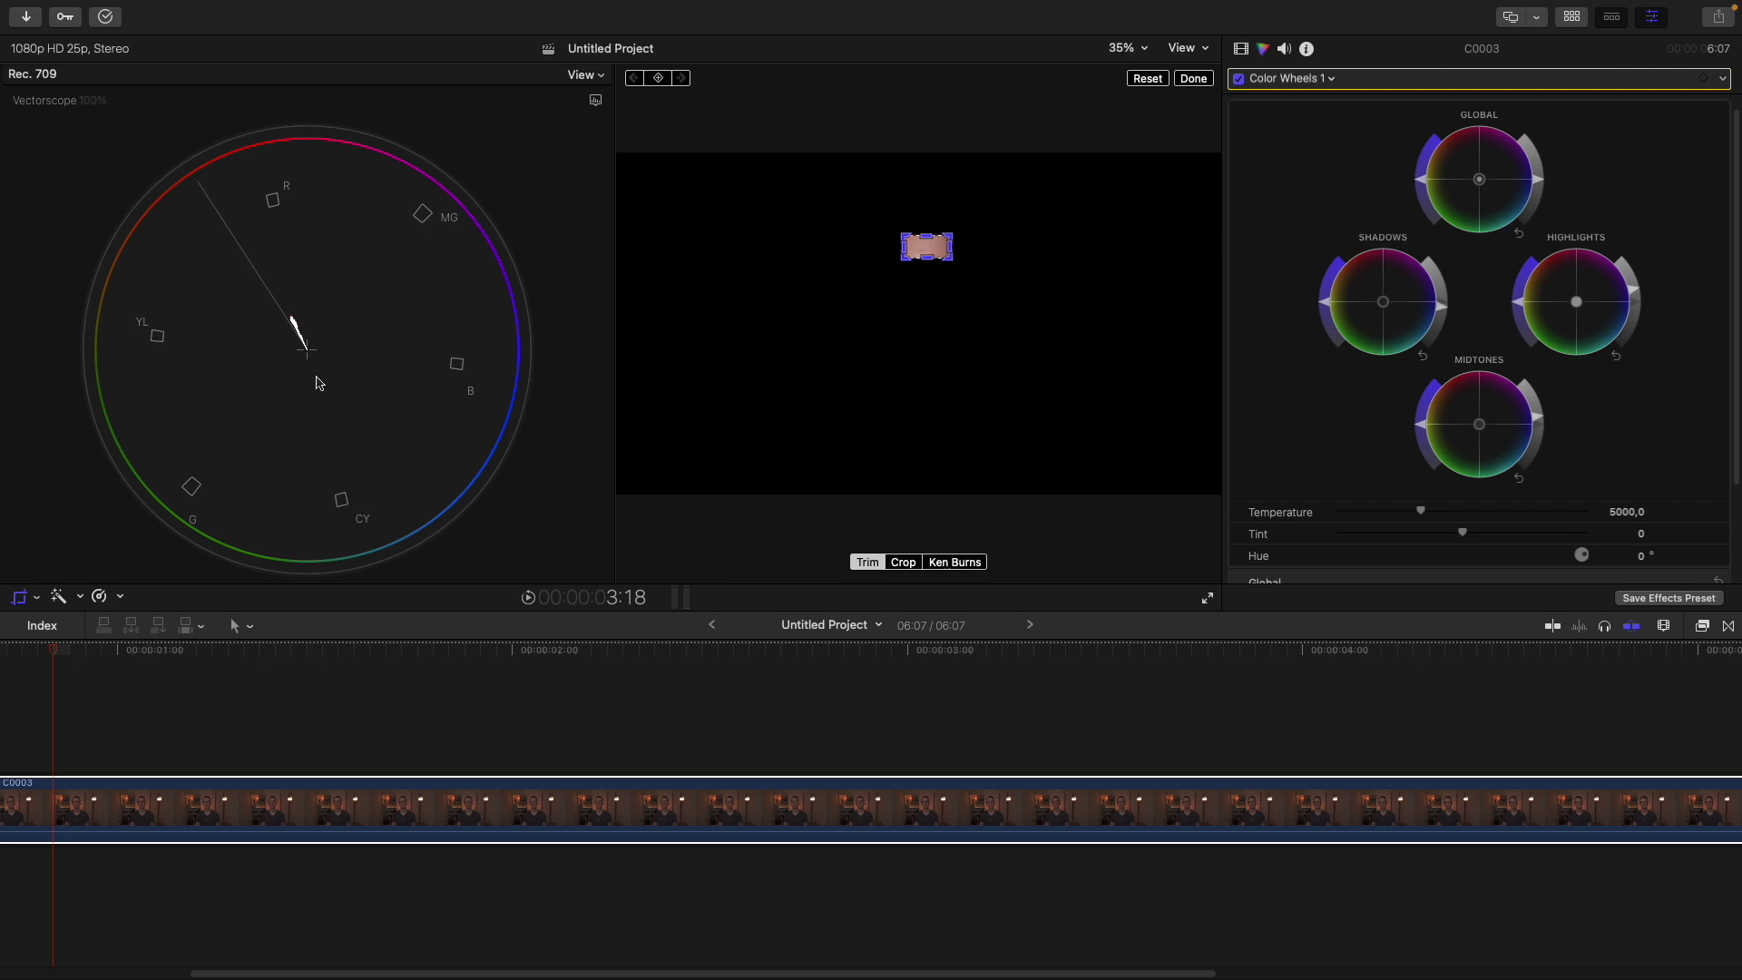
Add a Hue/Saturation Curves correction to clip C0003, then reset the trim and finish cropping
left_click(1295, 82)
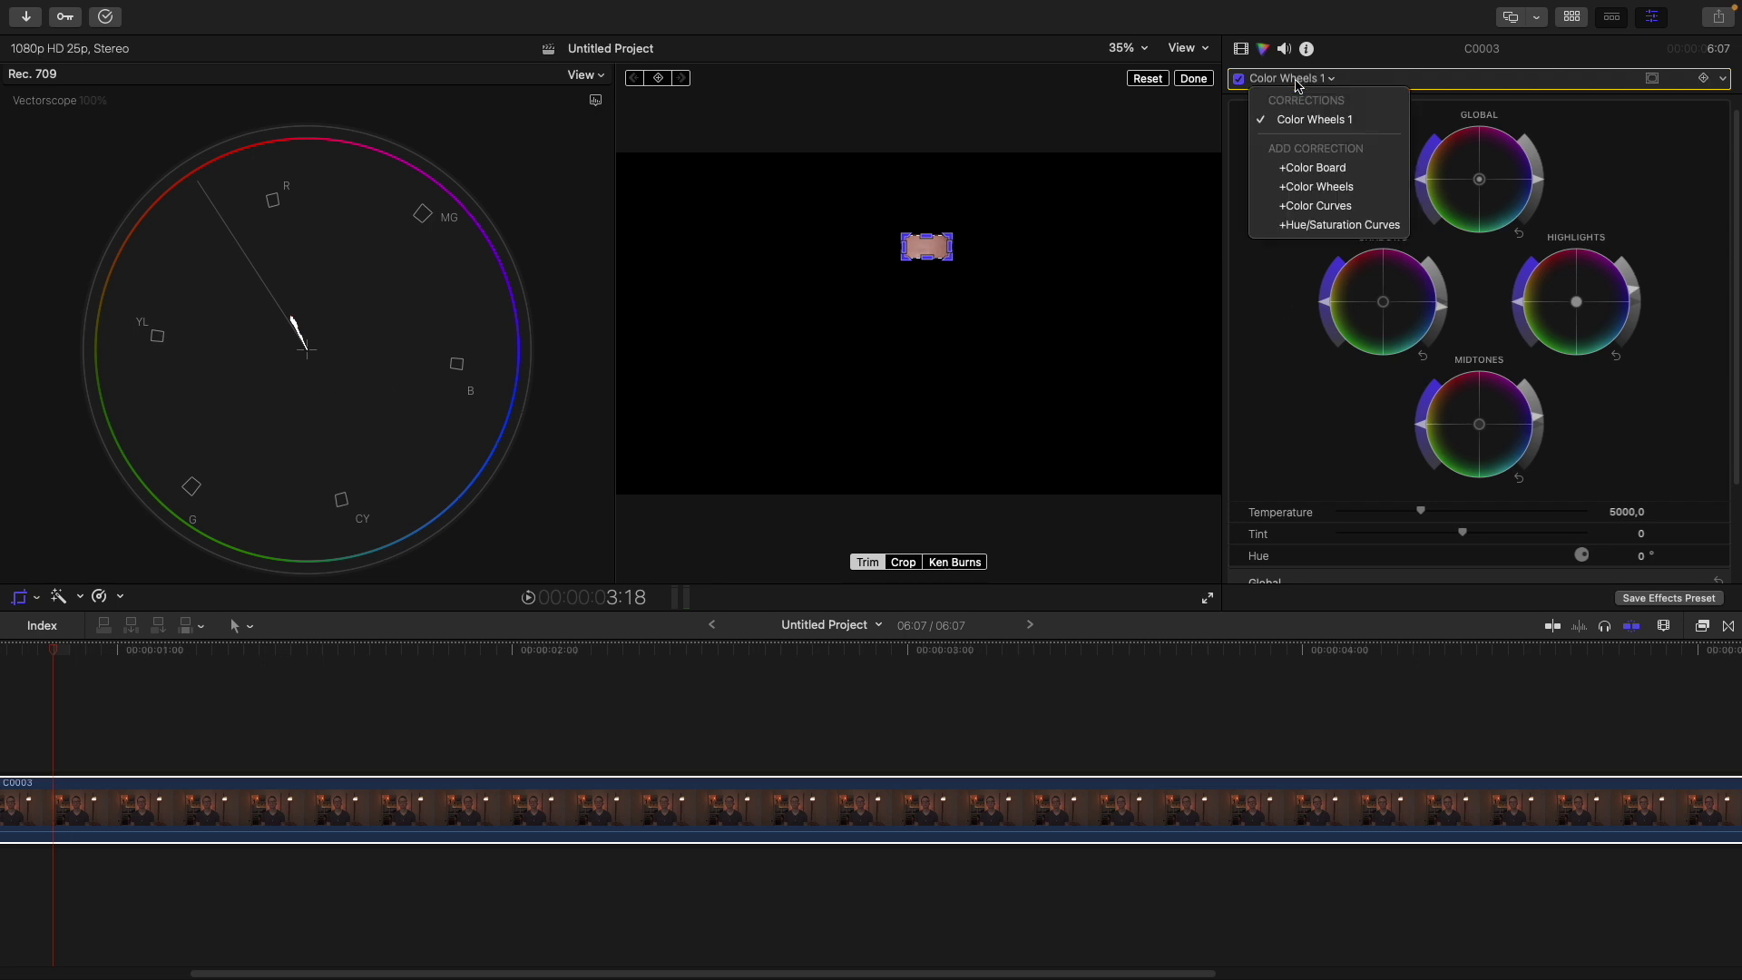
left_click(1315, 226)
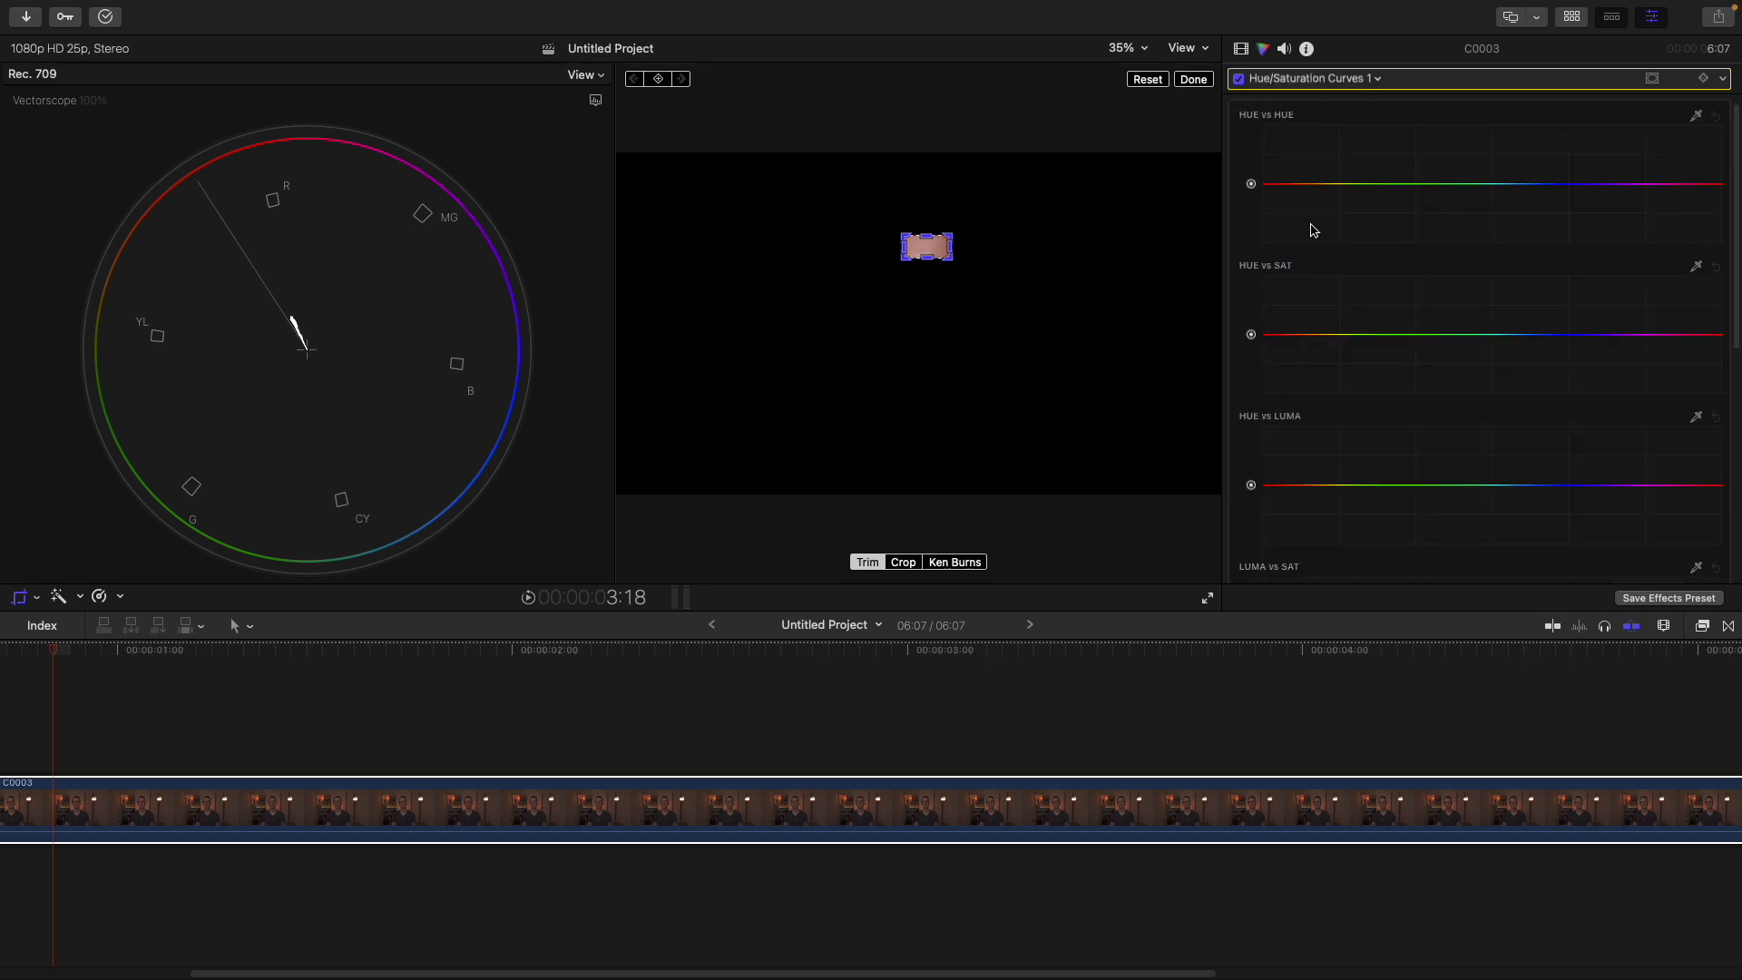
left_click(1252, 185)
left_click(1152, 88)
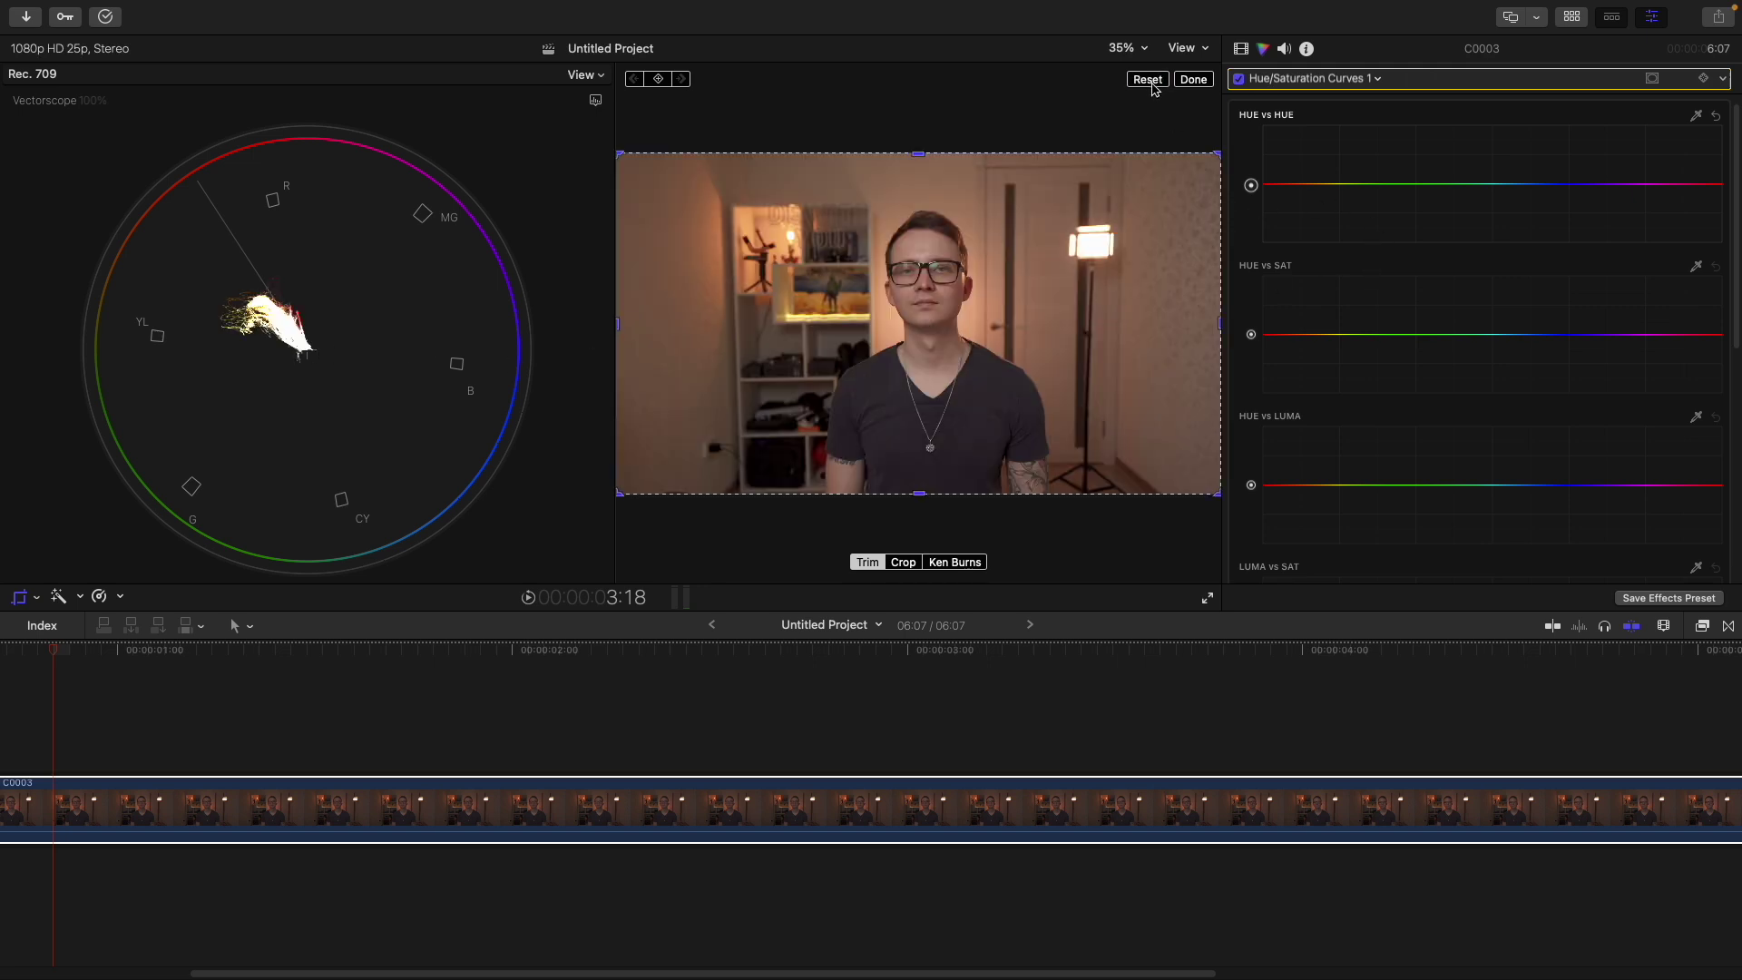
left_click(1194, 81)
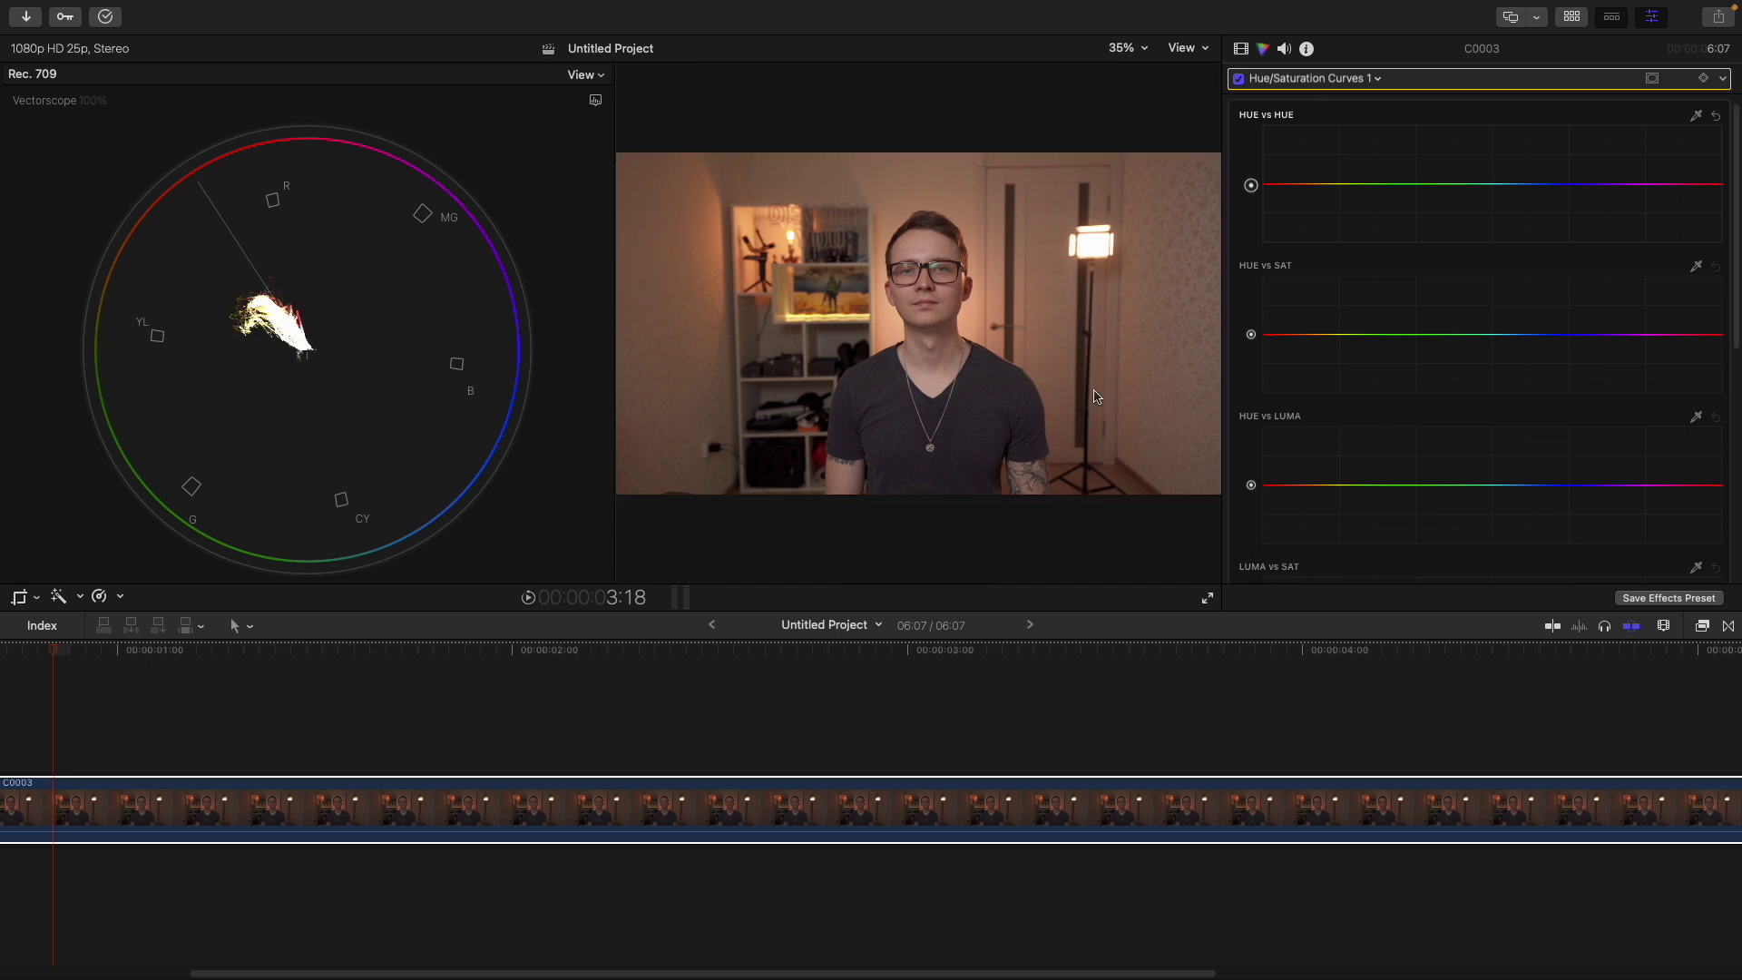
Return to the Color Wheels 1 correction and raise the Global saturation slightly
left_click(1292, 82)
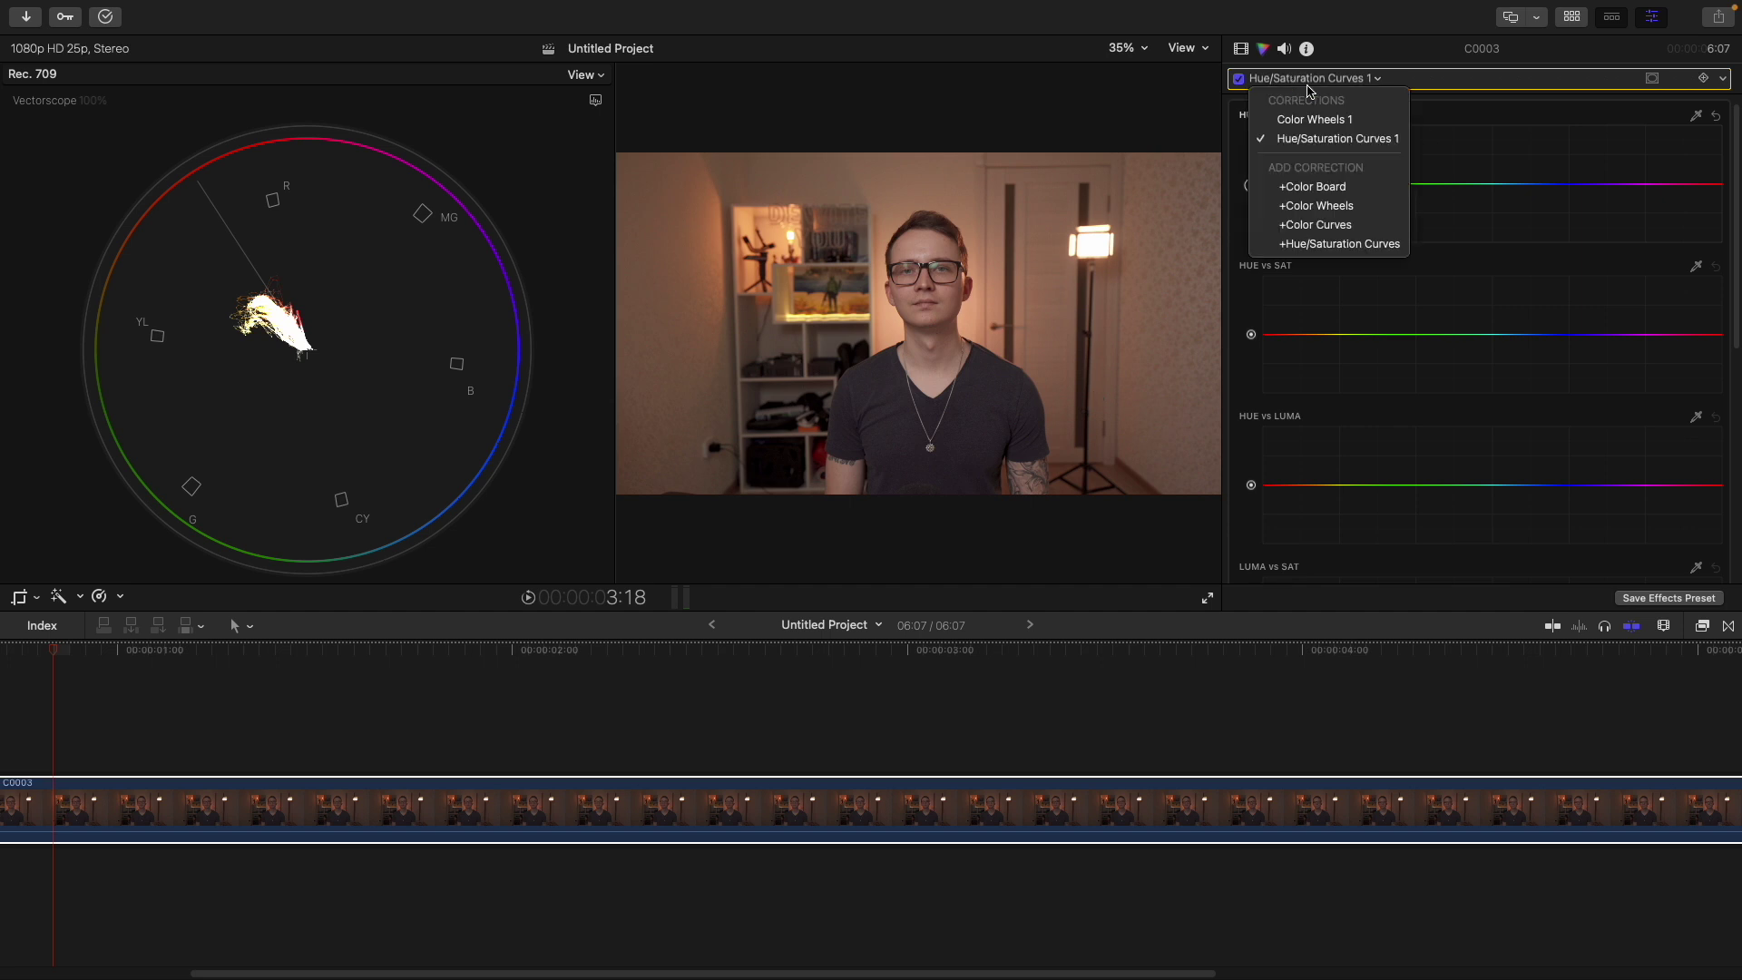
left_click(1330, 120)
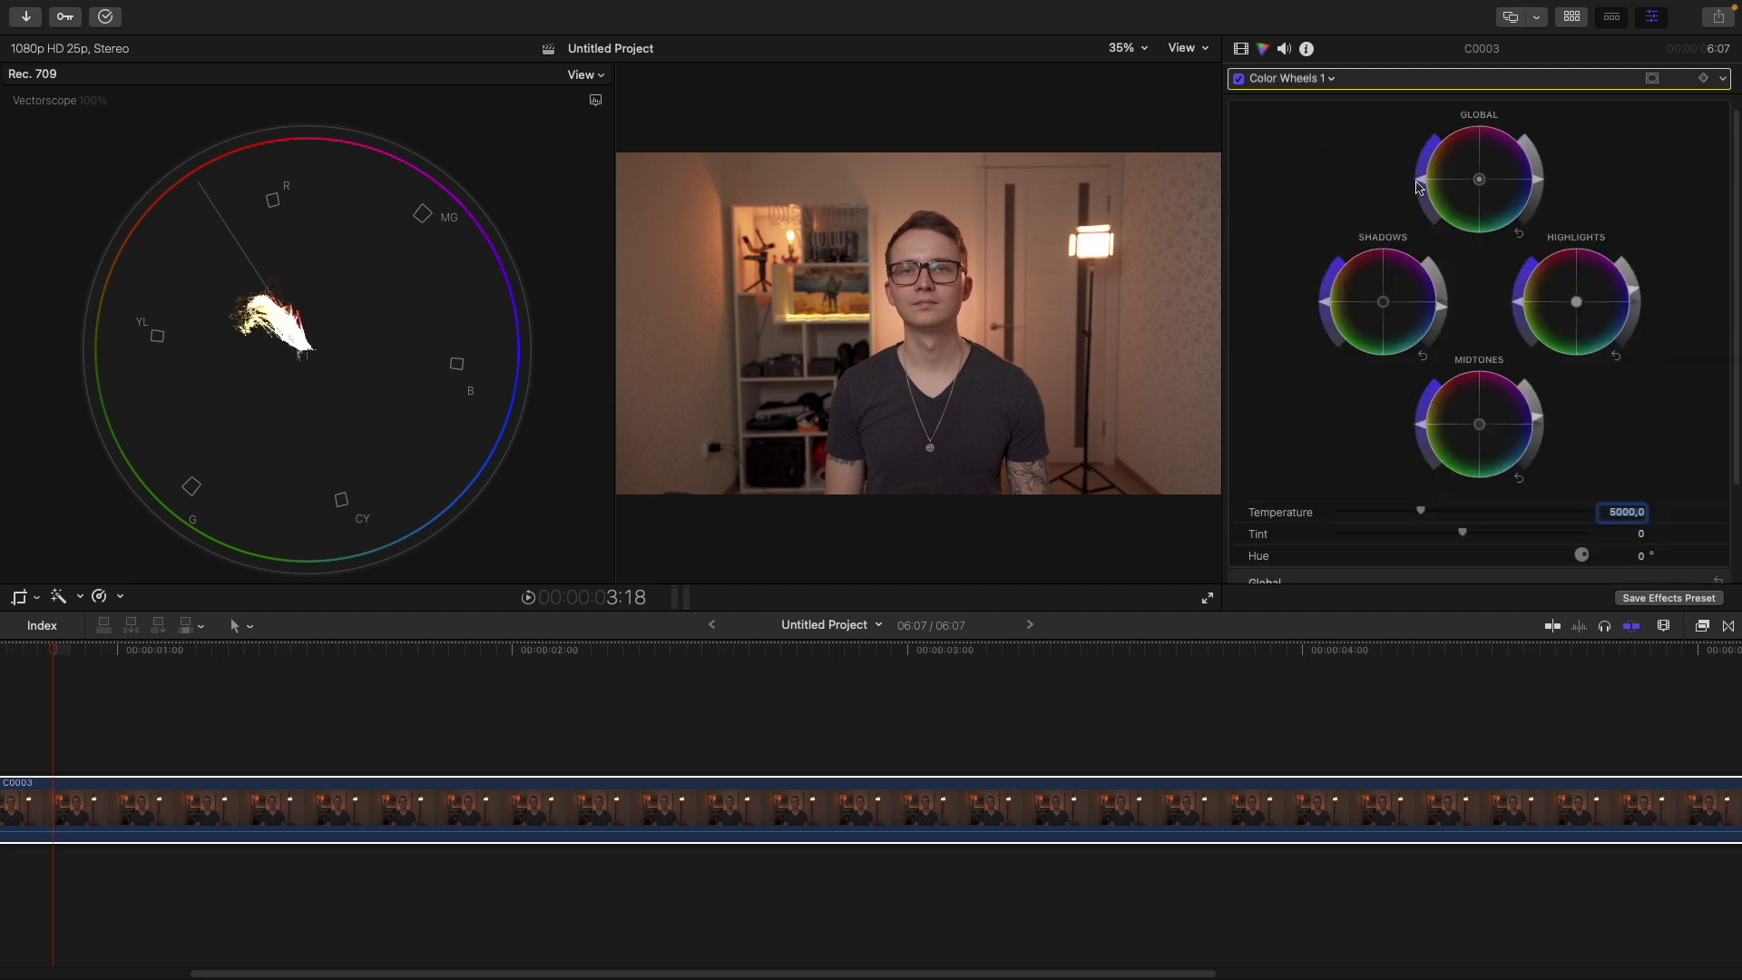
left_click_drag(1421, 187, 1423, 174)
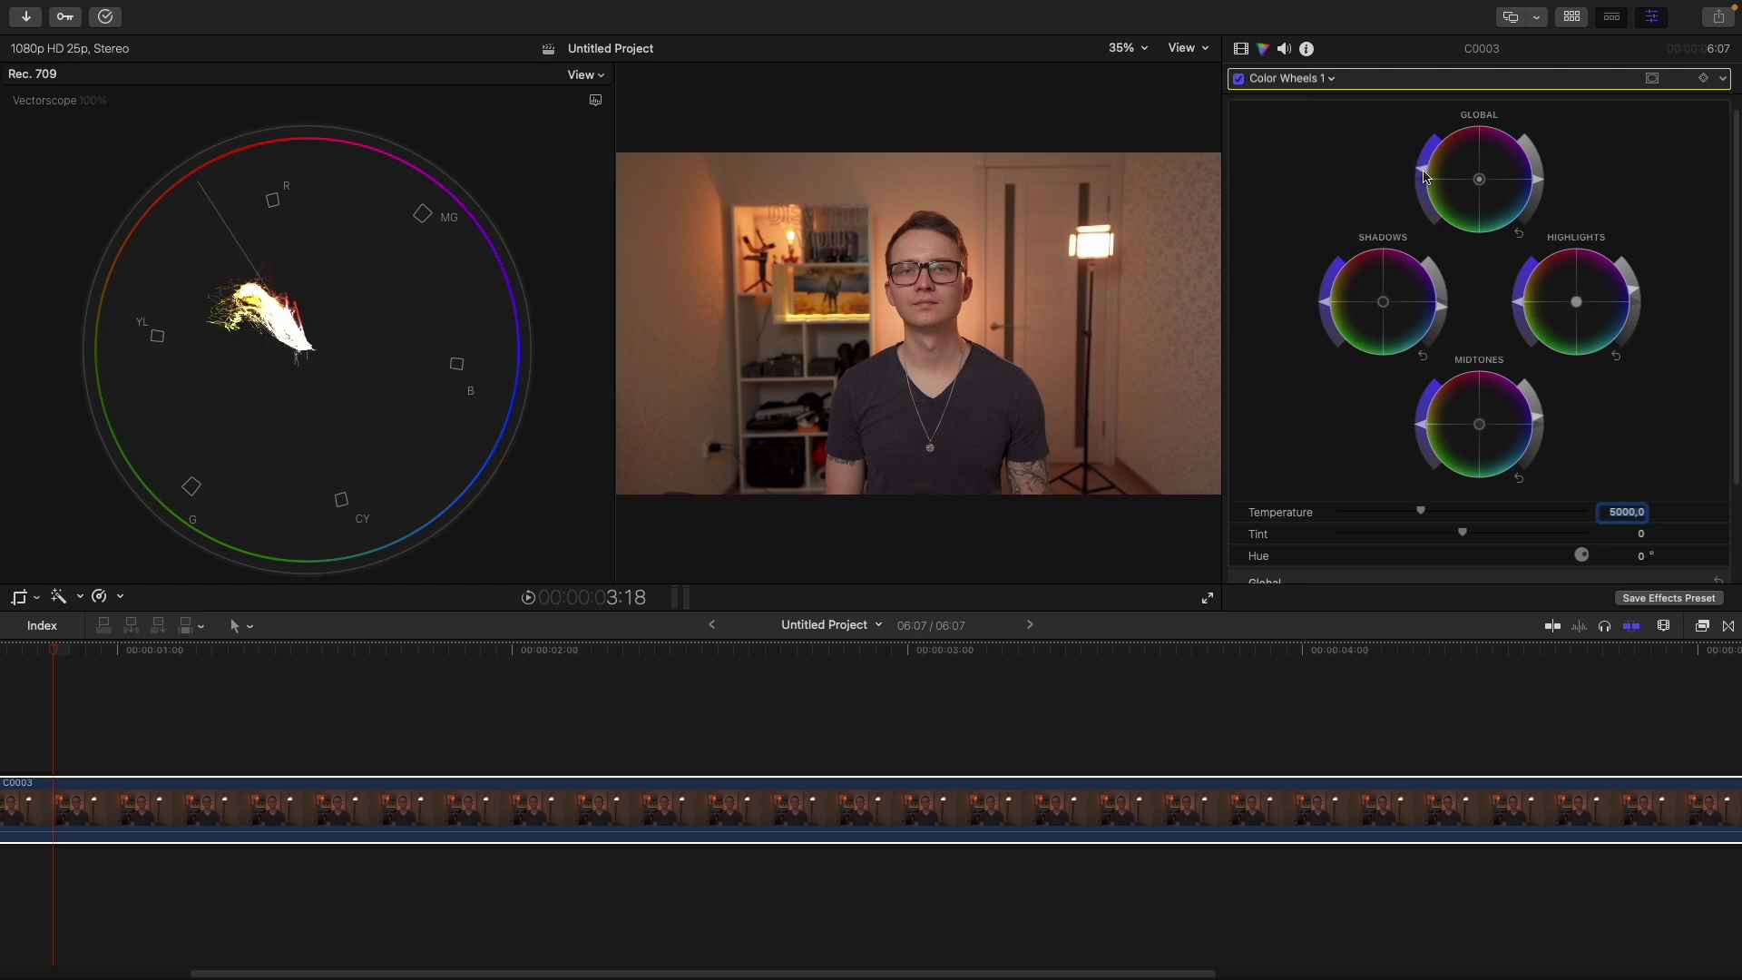
left_click(1423, 177)
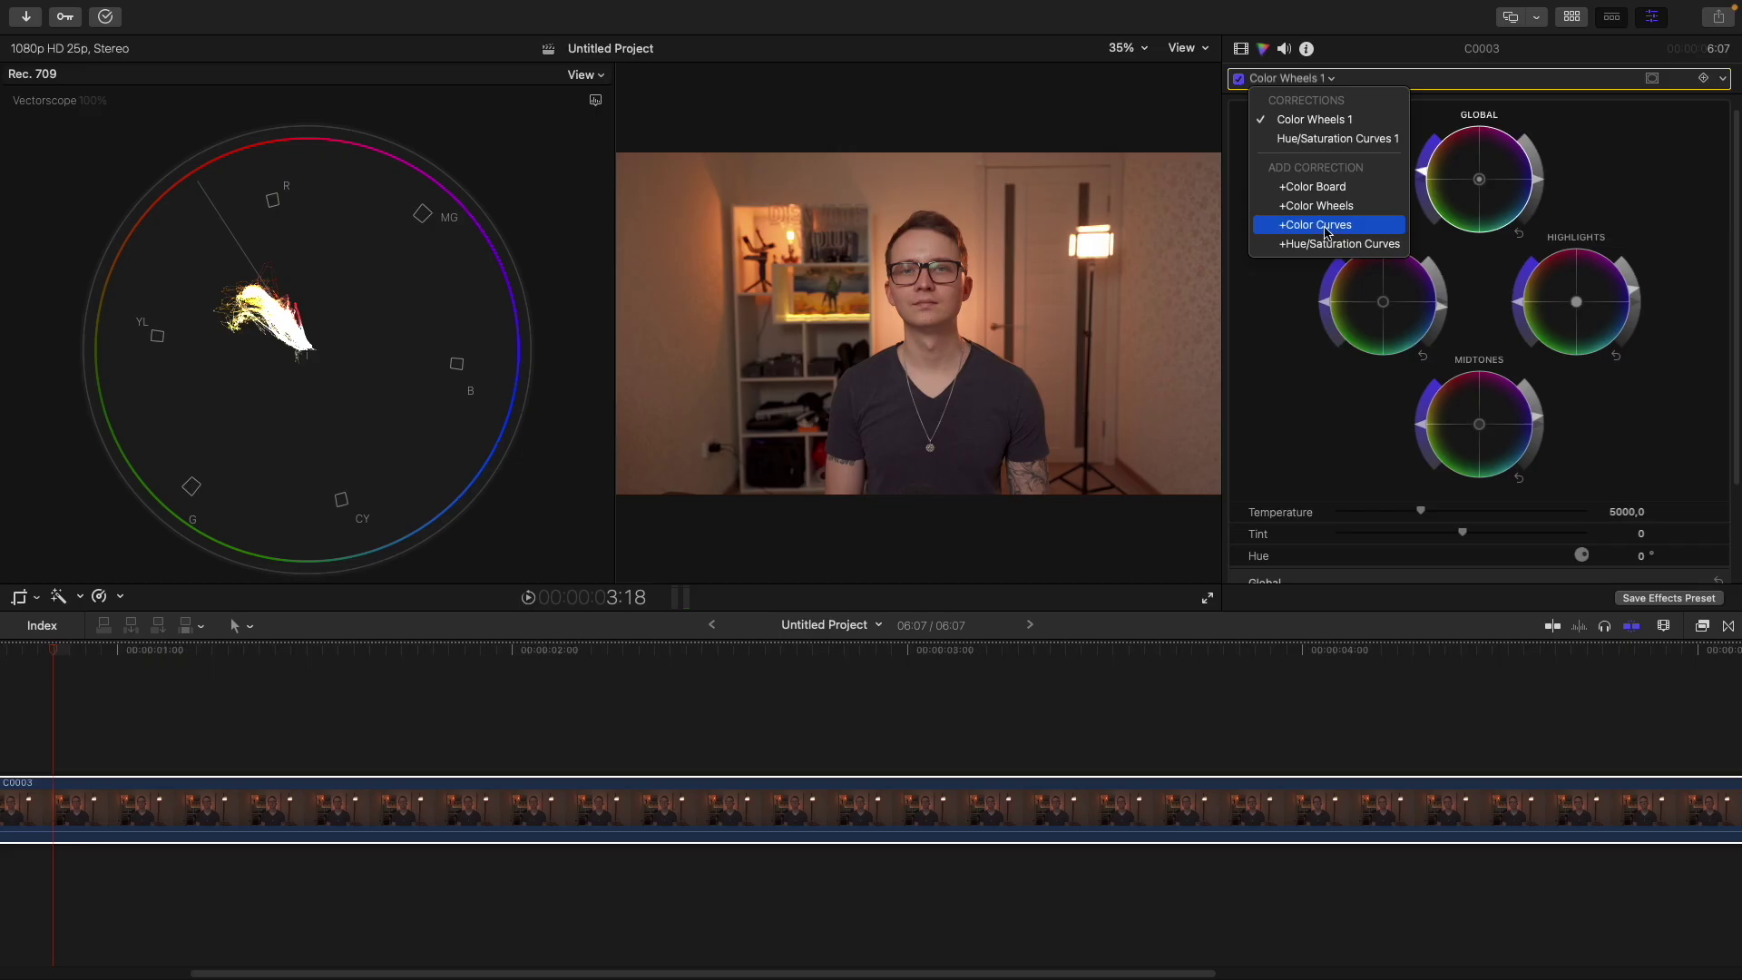
Add a Color Curves correction to the clip and switch the scope to the Luma waveform
left_click(1326, 227)
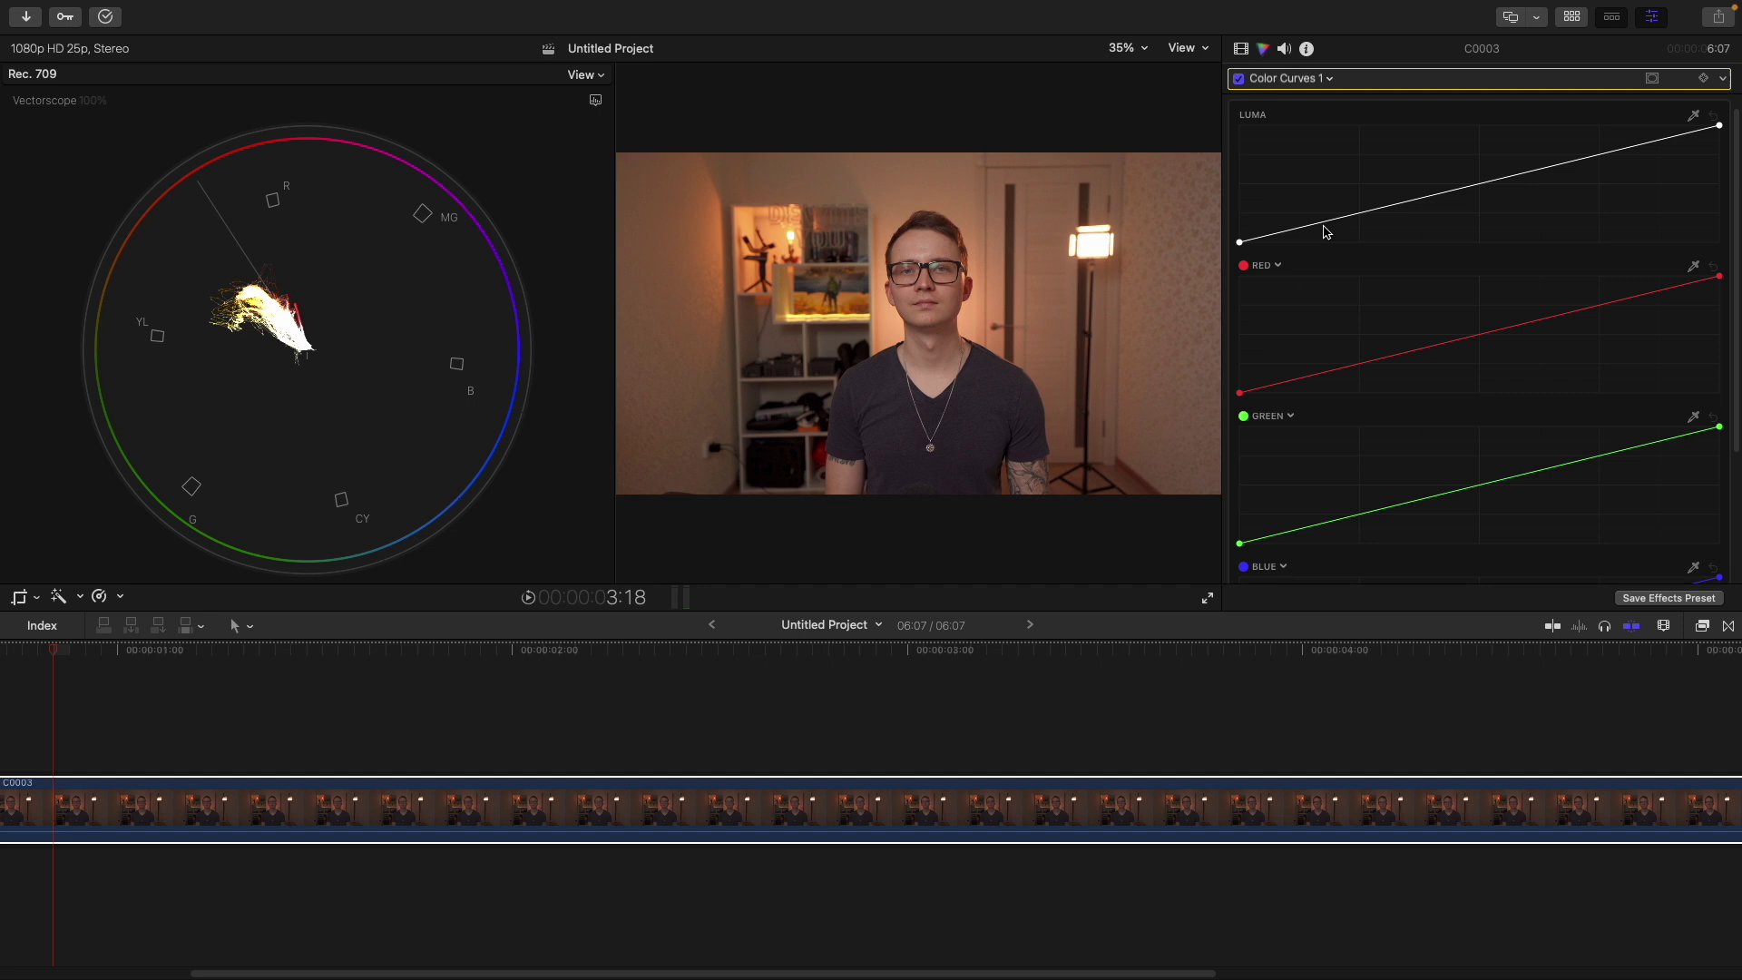
left_click(595, 100)
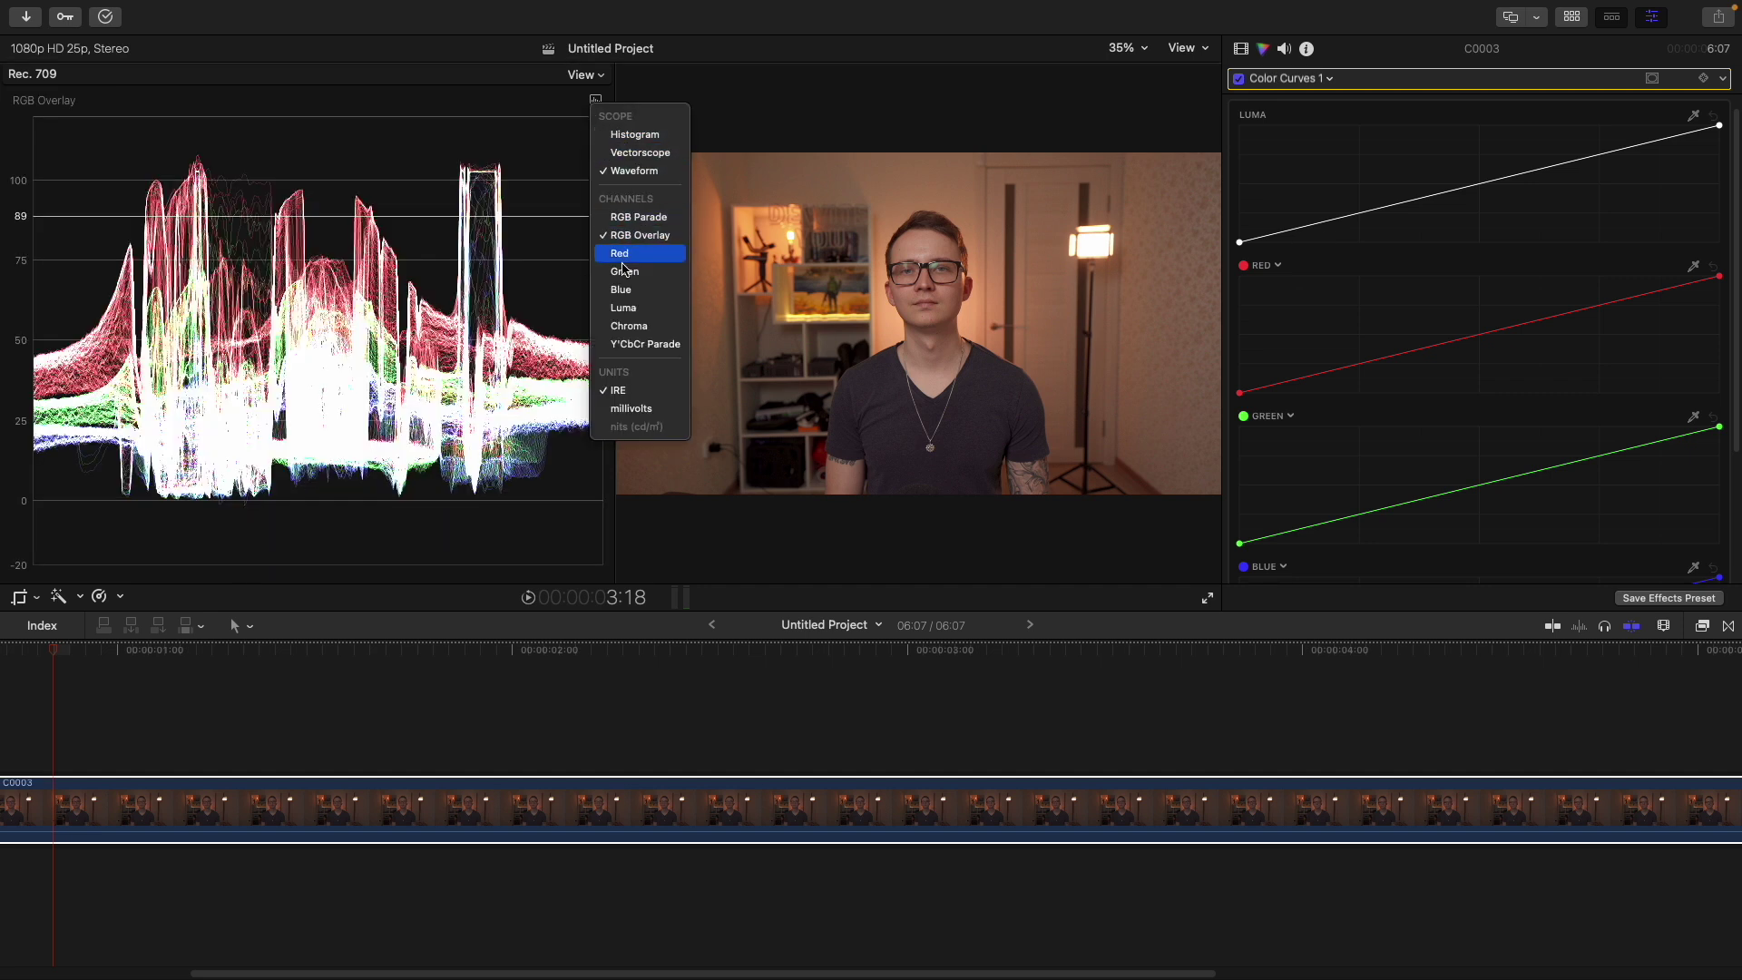
left_click(626, 310)
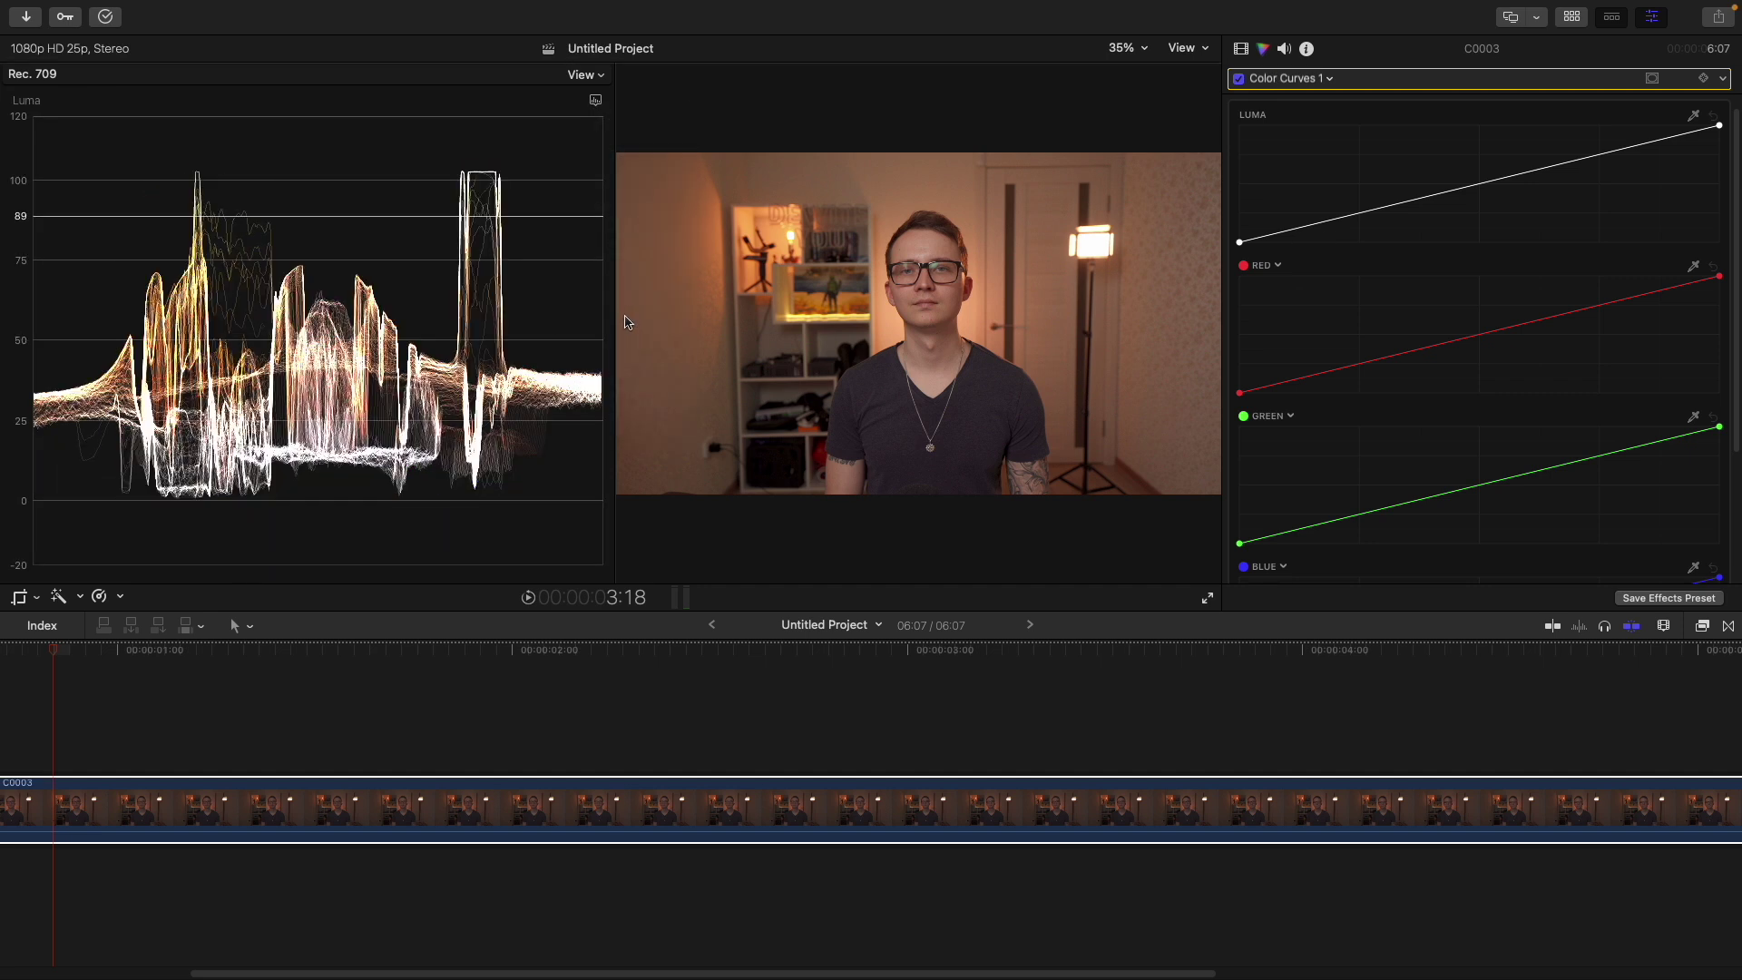
Shape the Luma curve into a gentle S with one raised highlight point and one lowered shadow point, and compare with the correction off
left_click(1588, 157)
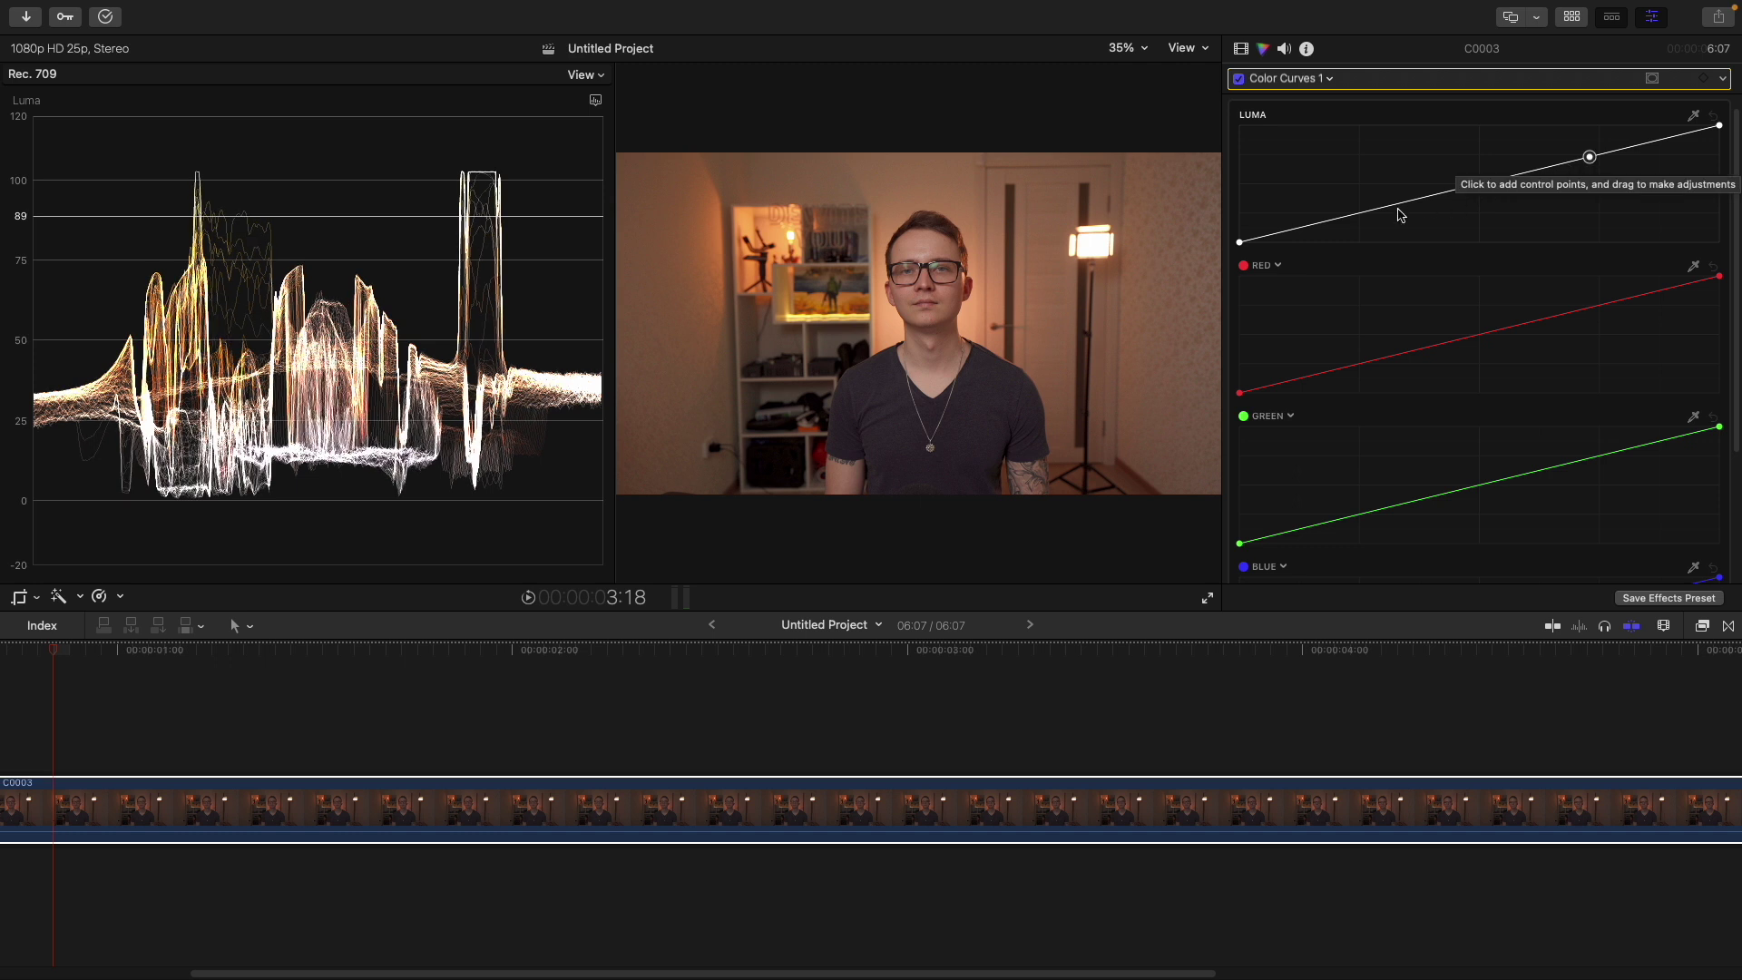
left_click(1366, 214)
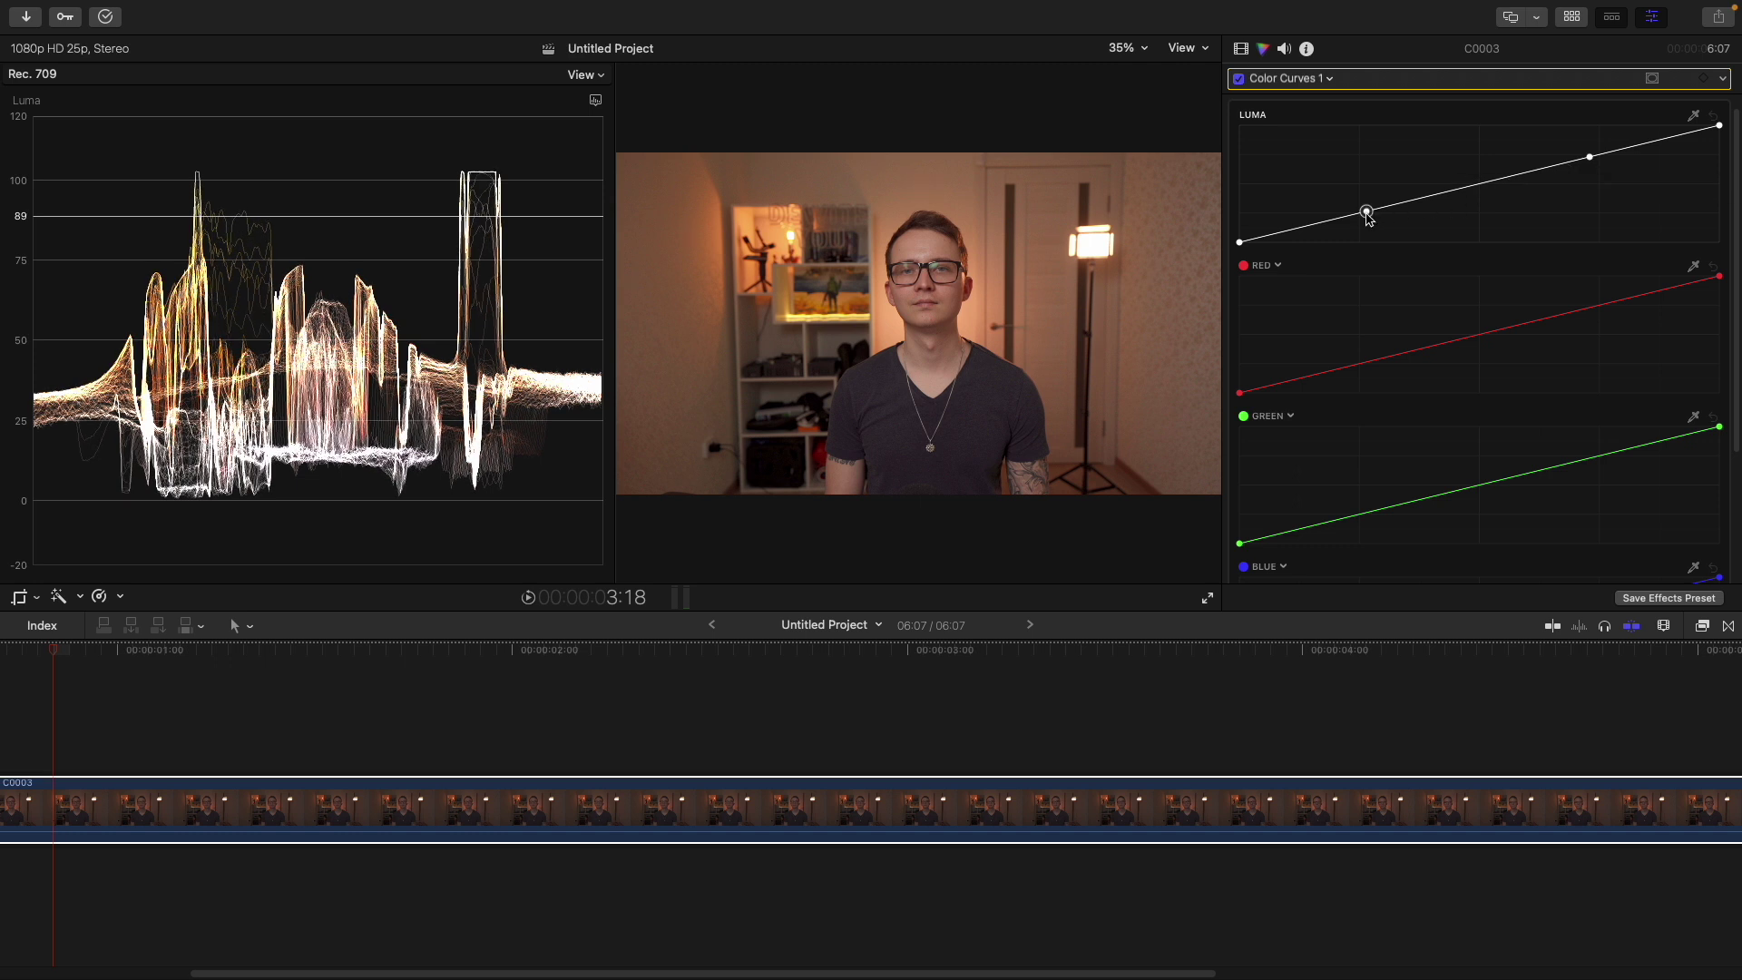
left_click_drag(1590, 161, 1587, 155)
left_click_drag(1365, 214, 1369, 216)
left_click(1585, 154)
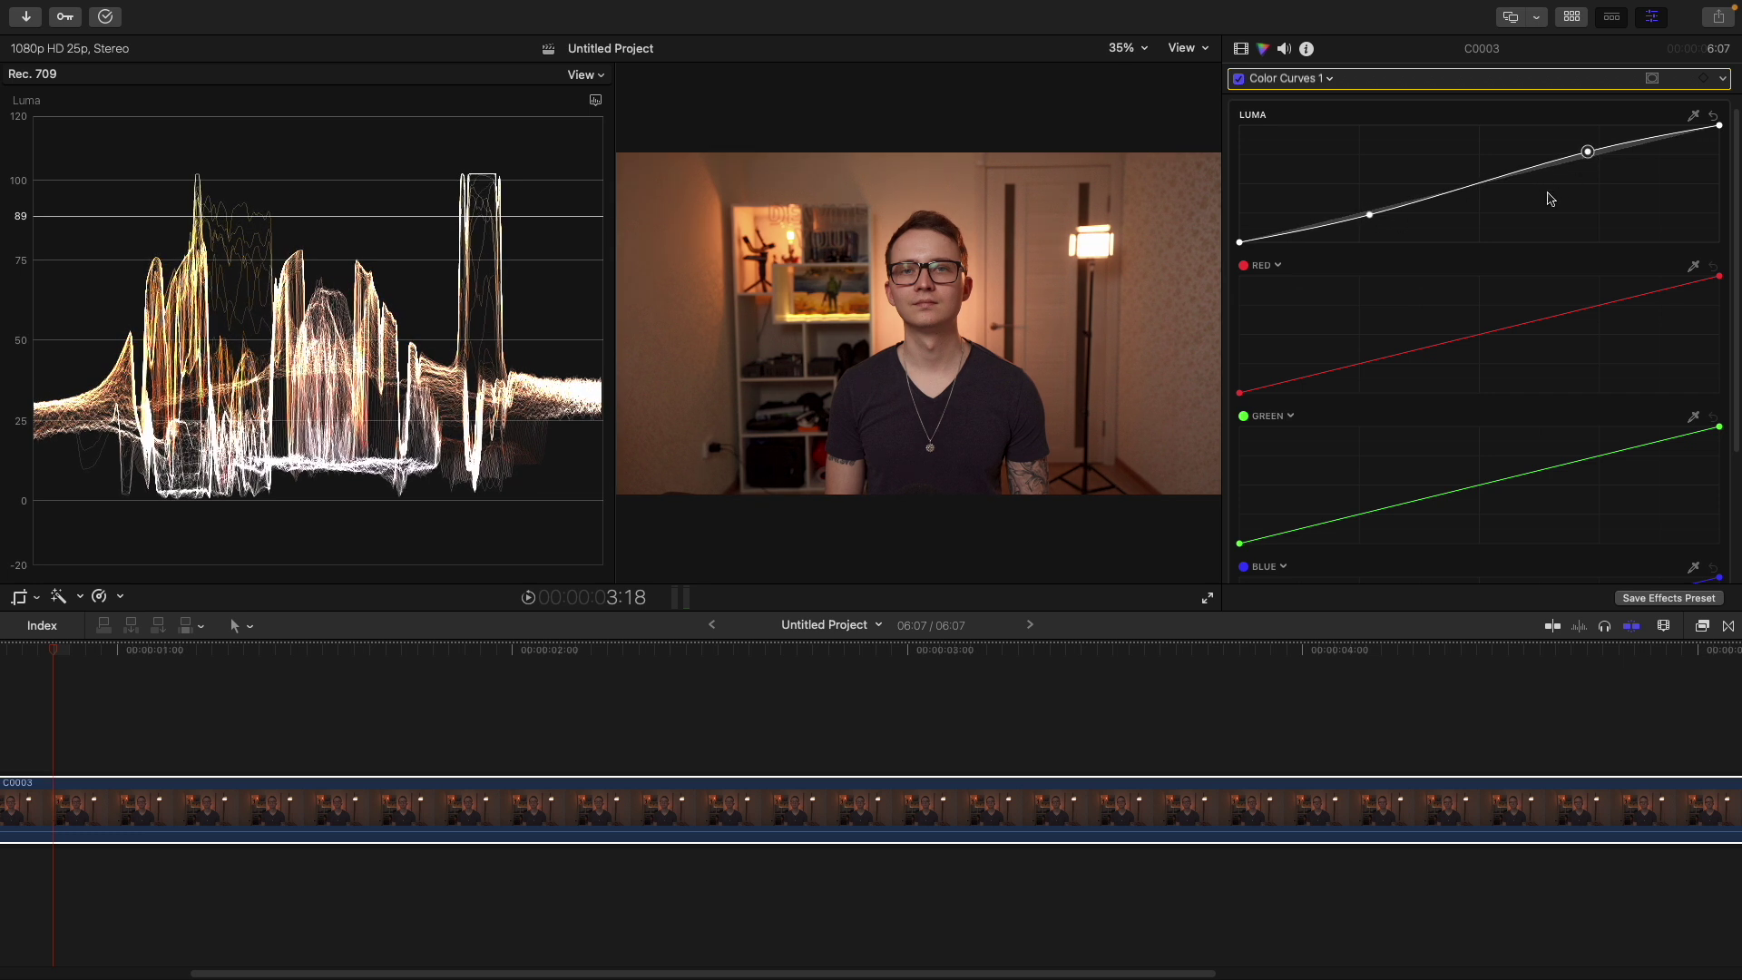
left_click(1239, 79)
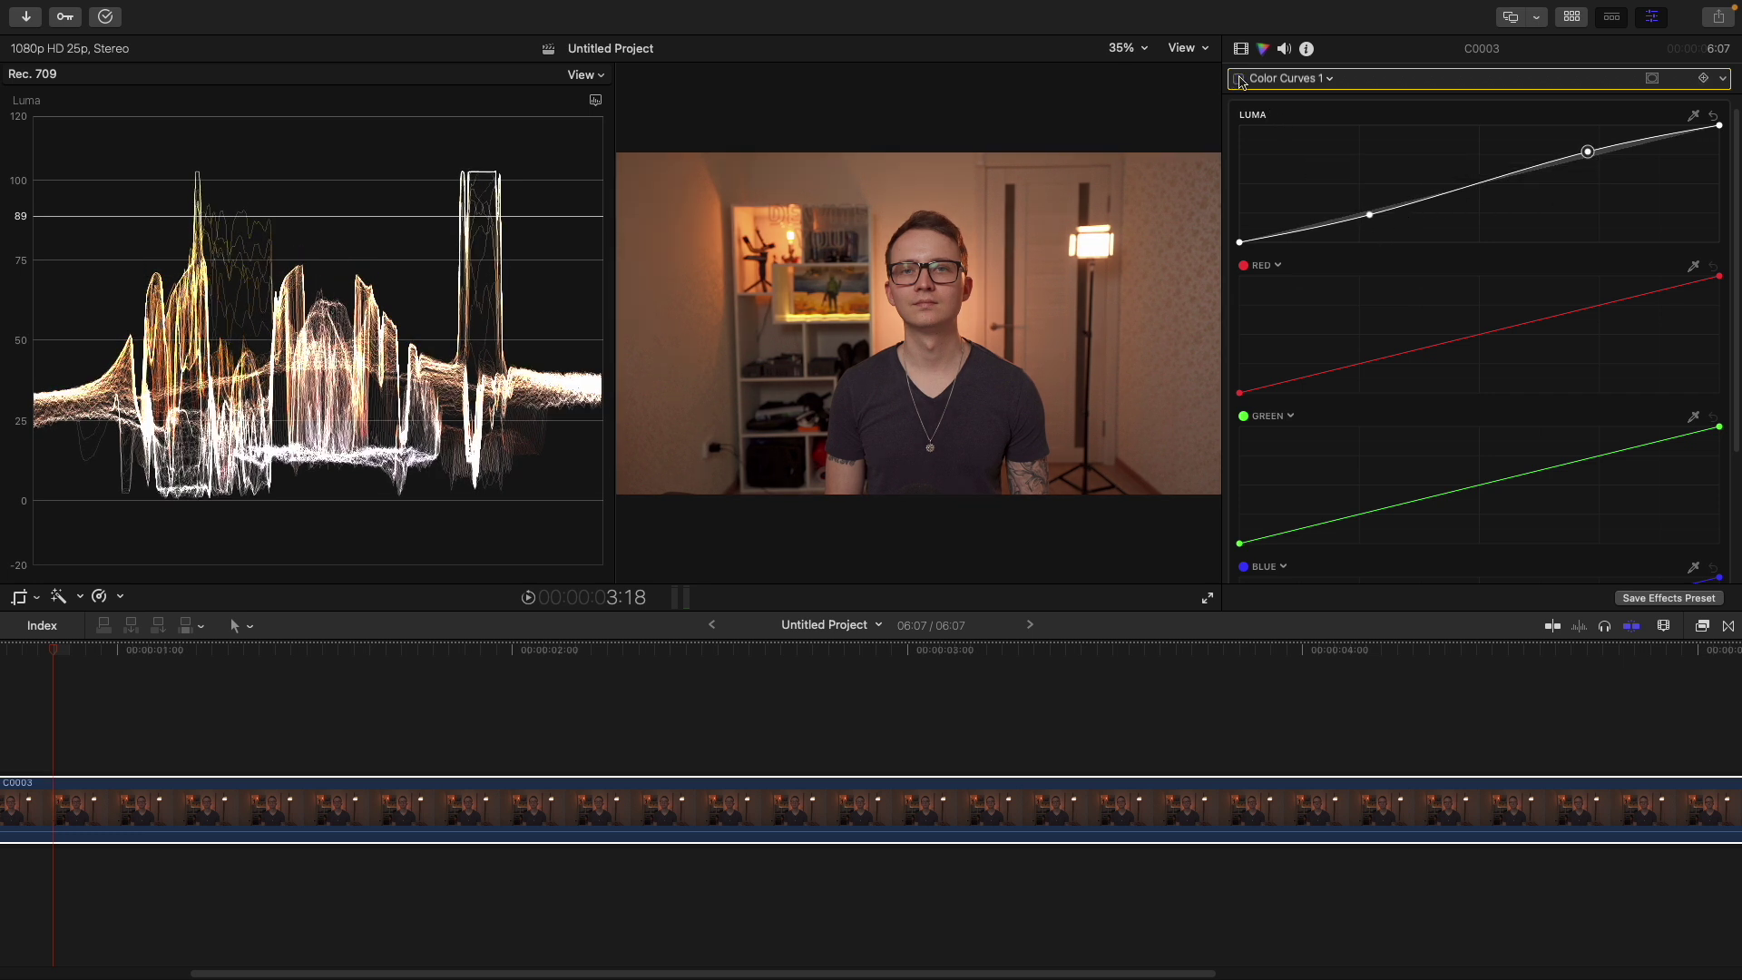
left_click(1239, 79)
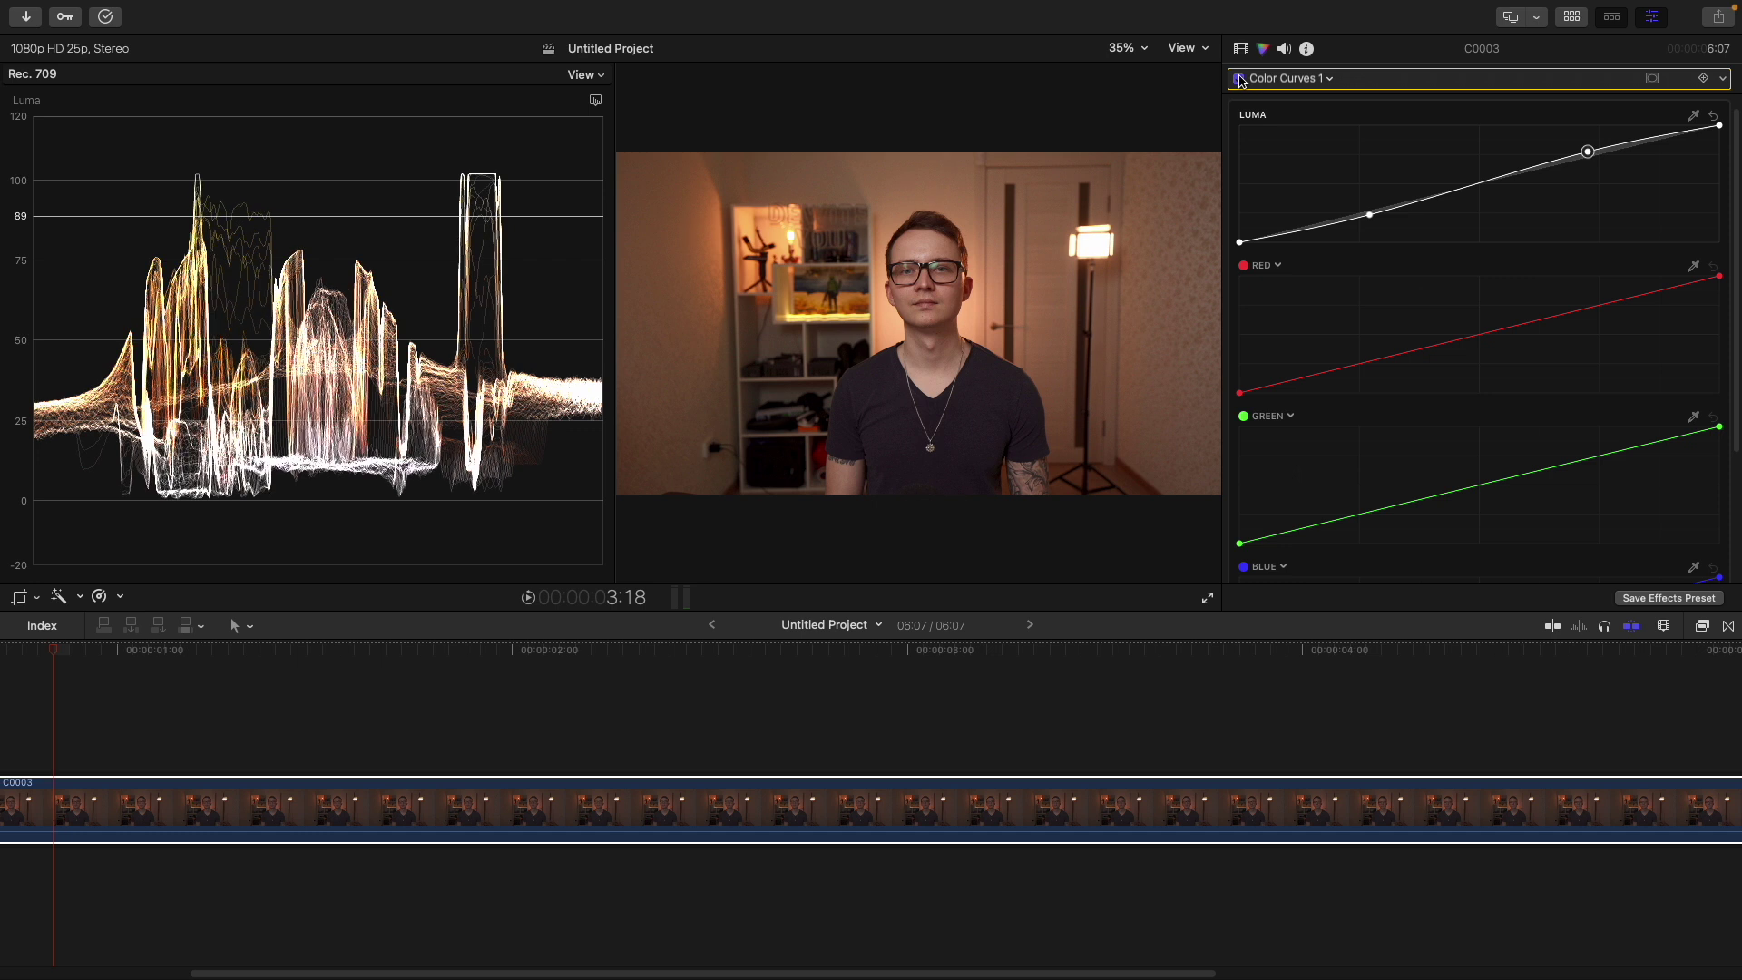
Soften both ends of the Luma curve by adding outer control points, lowering the white endpoint and raising the black endpoint
left_click(1660, 134)
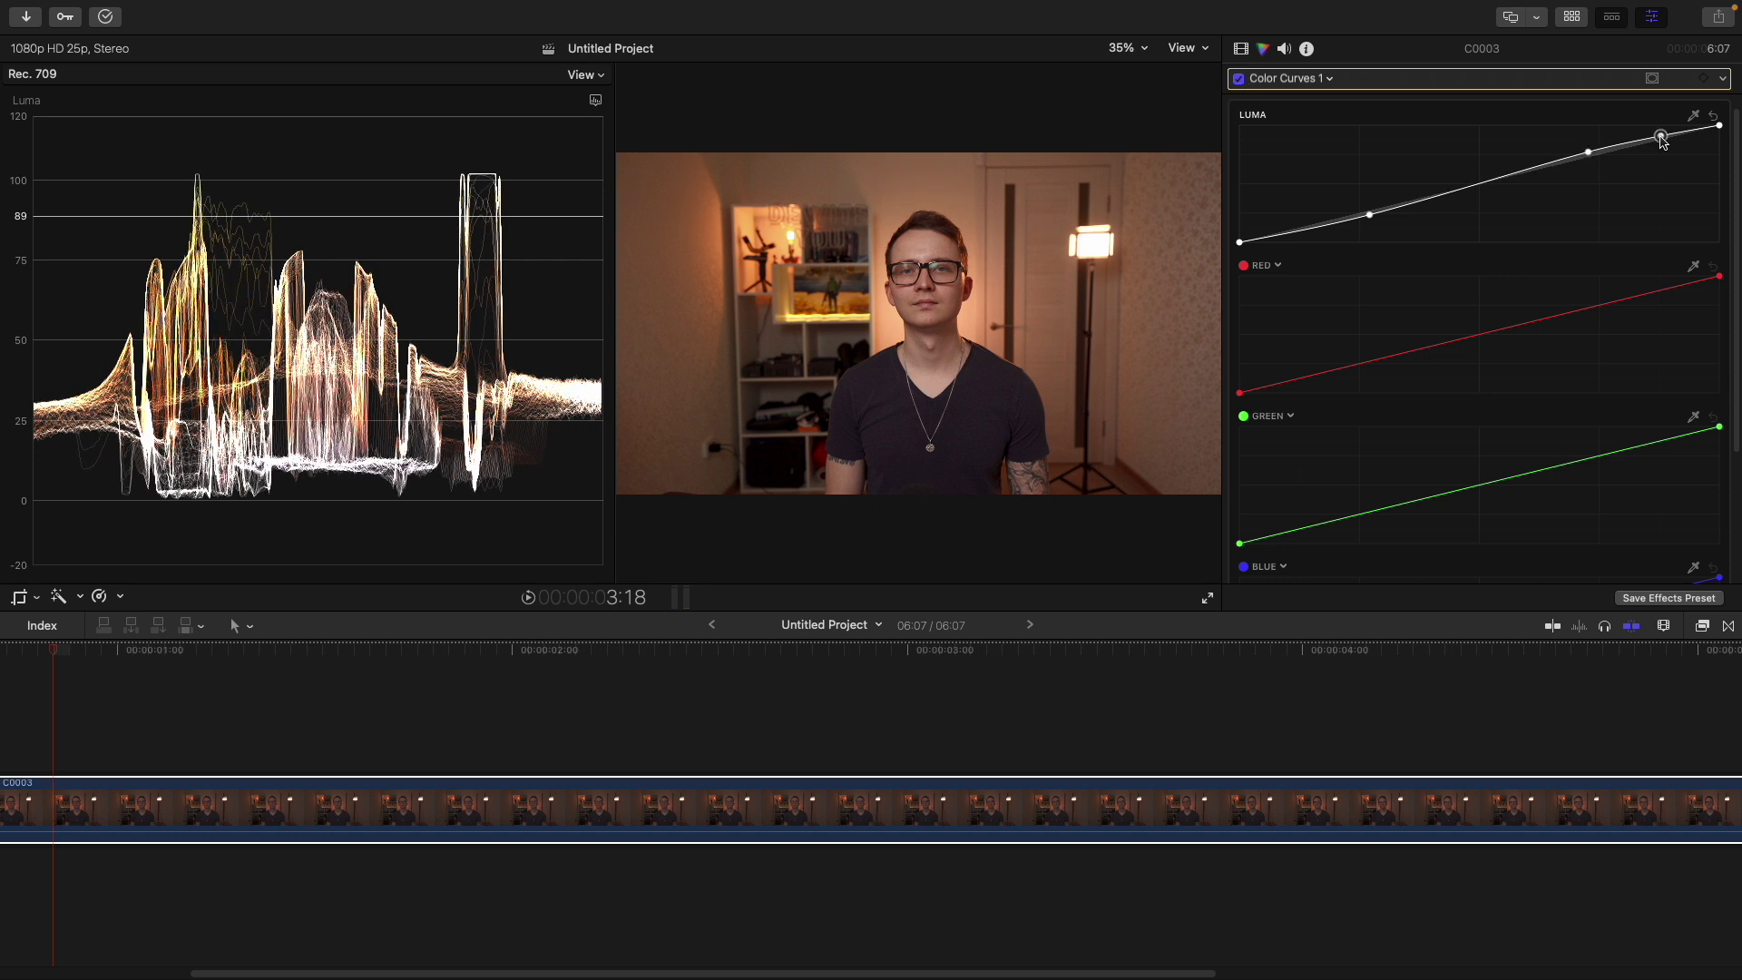
left_click_drag(1716, 128, 1726, 133)
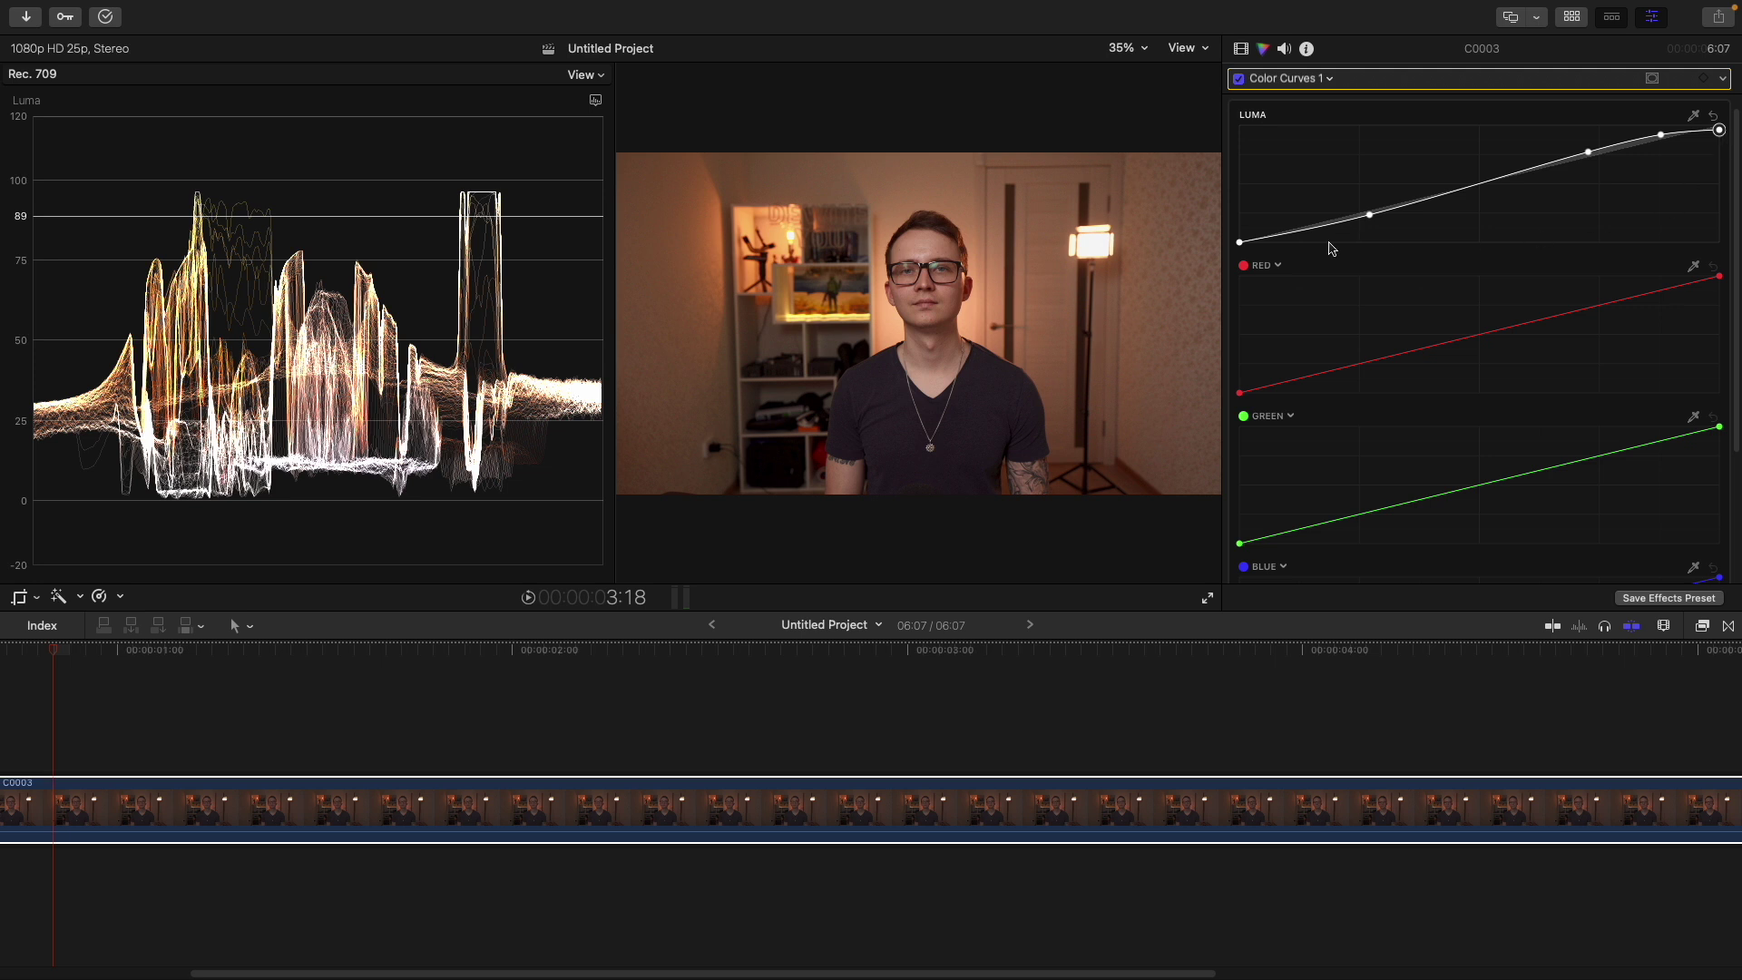
key("super+equal")
mouse_move(1240, 243)
left_mouse_down()
mouse_move(1309, 232)
mouse_move(1242, 231)
left_mouse_up()
left_click_drag(1718, 135, 1719, 139)
left_click_drag(1584, 151, 1586, 152)
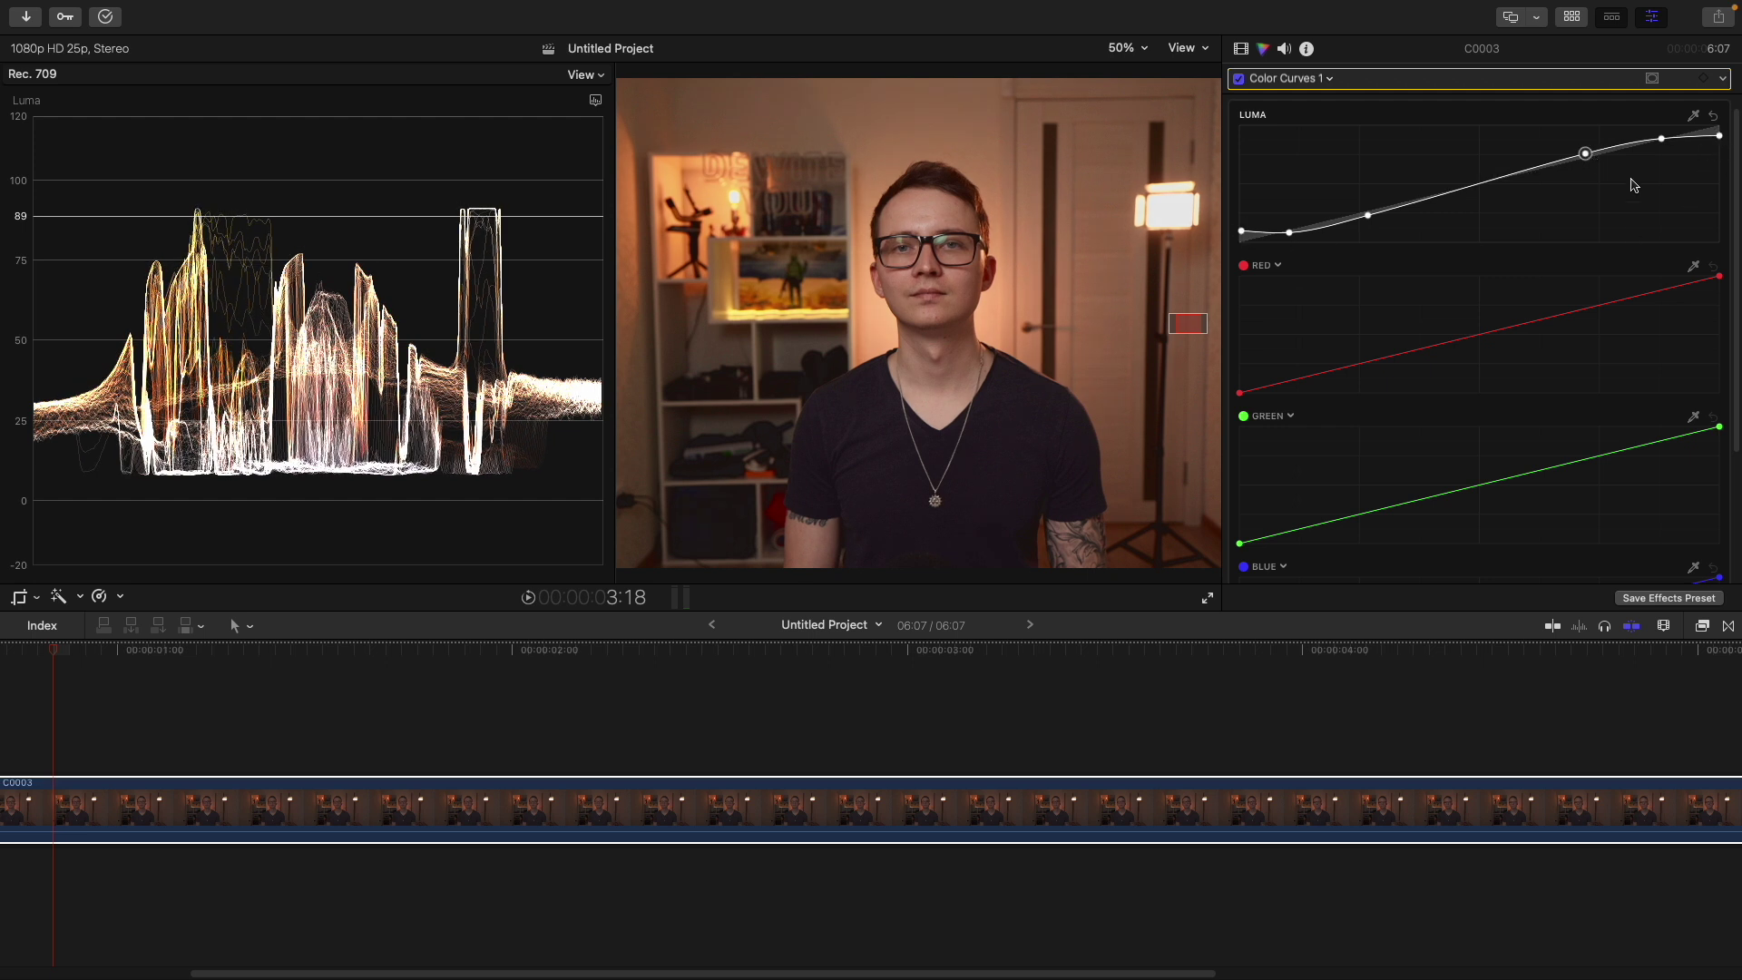
left_click_drag(1240, 231, 1239, 235)
Compare the fitted full frame with the Color Curves 1 correction off and on
left_click(1125, 47)
left_click(1139, 67)
left_click(1239, 79)
left_click(1239, 78)
left_click(1239, 79)
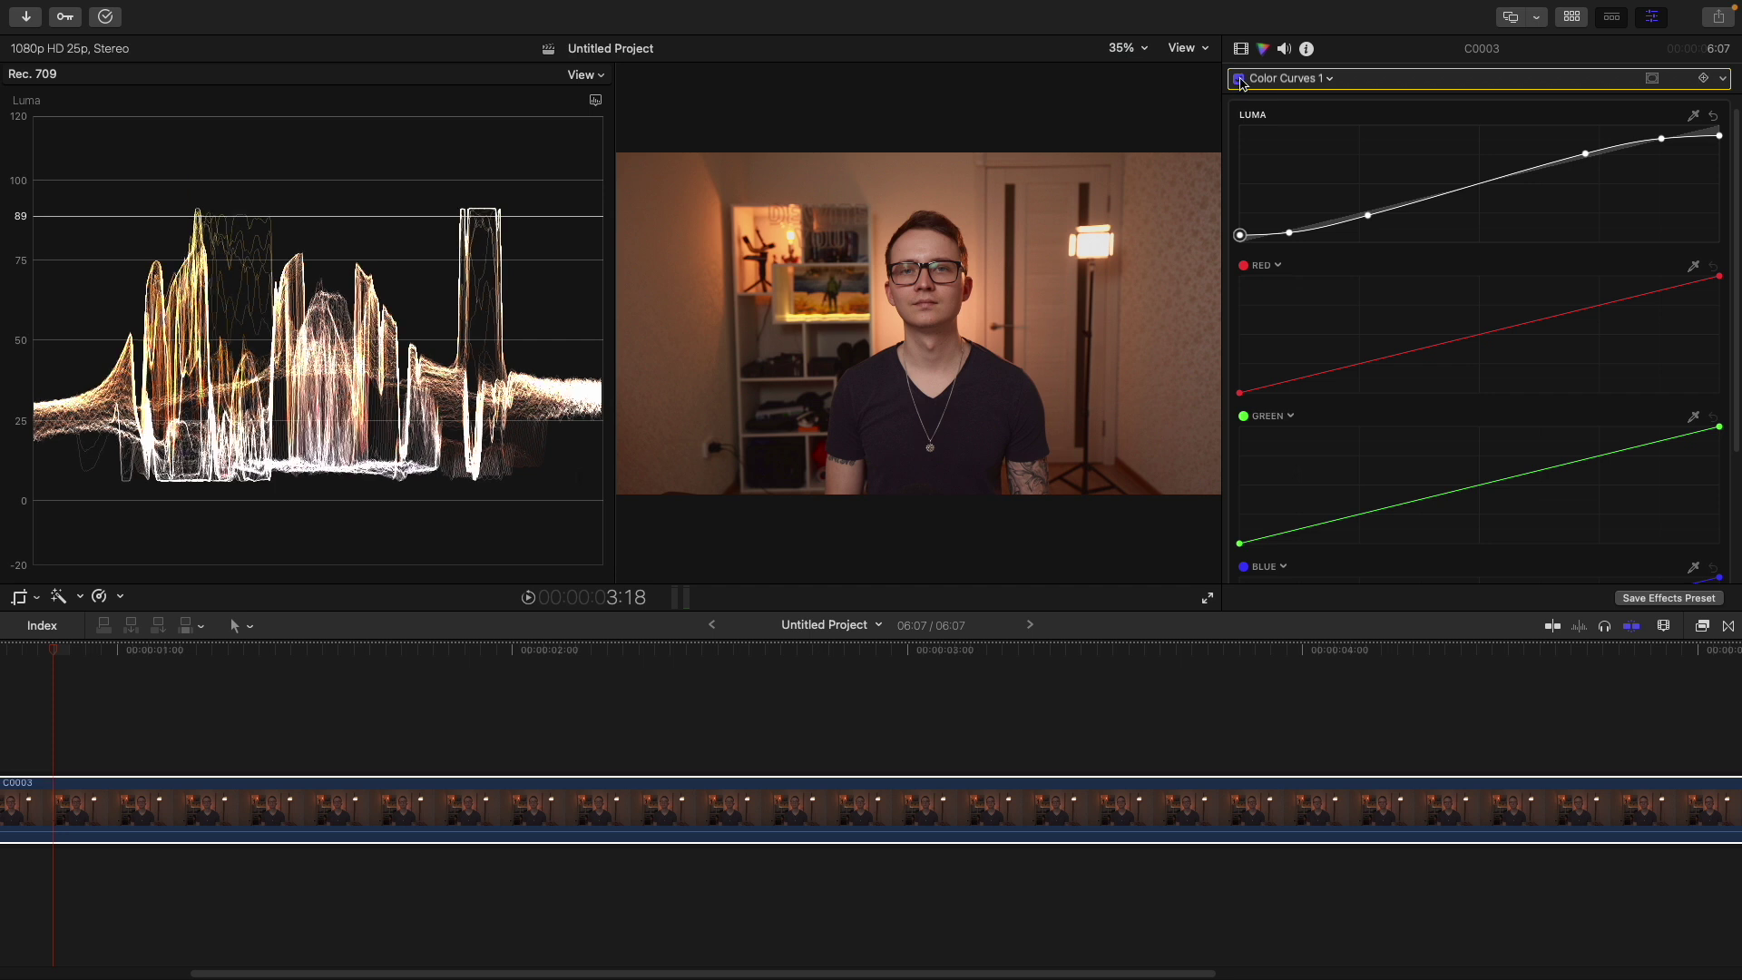
left_click(1240, 79)
Inspect the shelf and shirt shadows at 75% zoom with Color Curves 1 off and on, then fit the frame again
left_click(1126, 48)
left_click(1134, 130)
left_click_drag(1188, 323, 1182, 327)
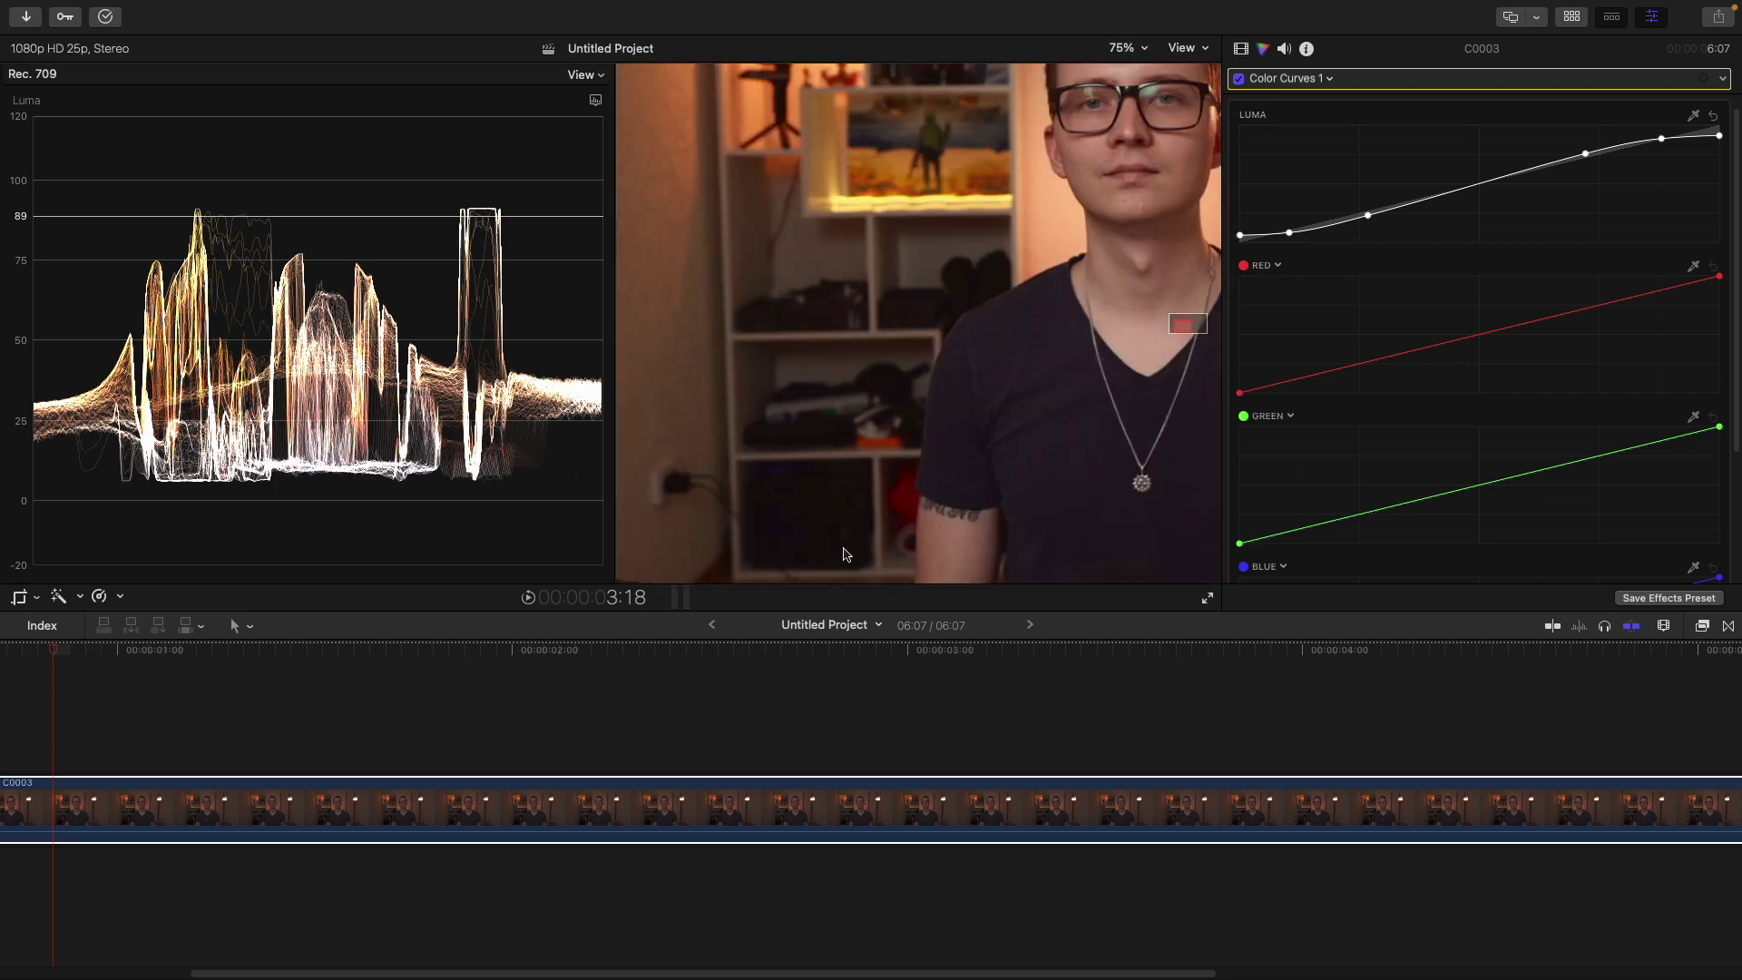
left_click(1240, 80)
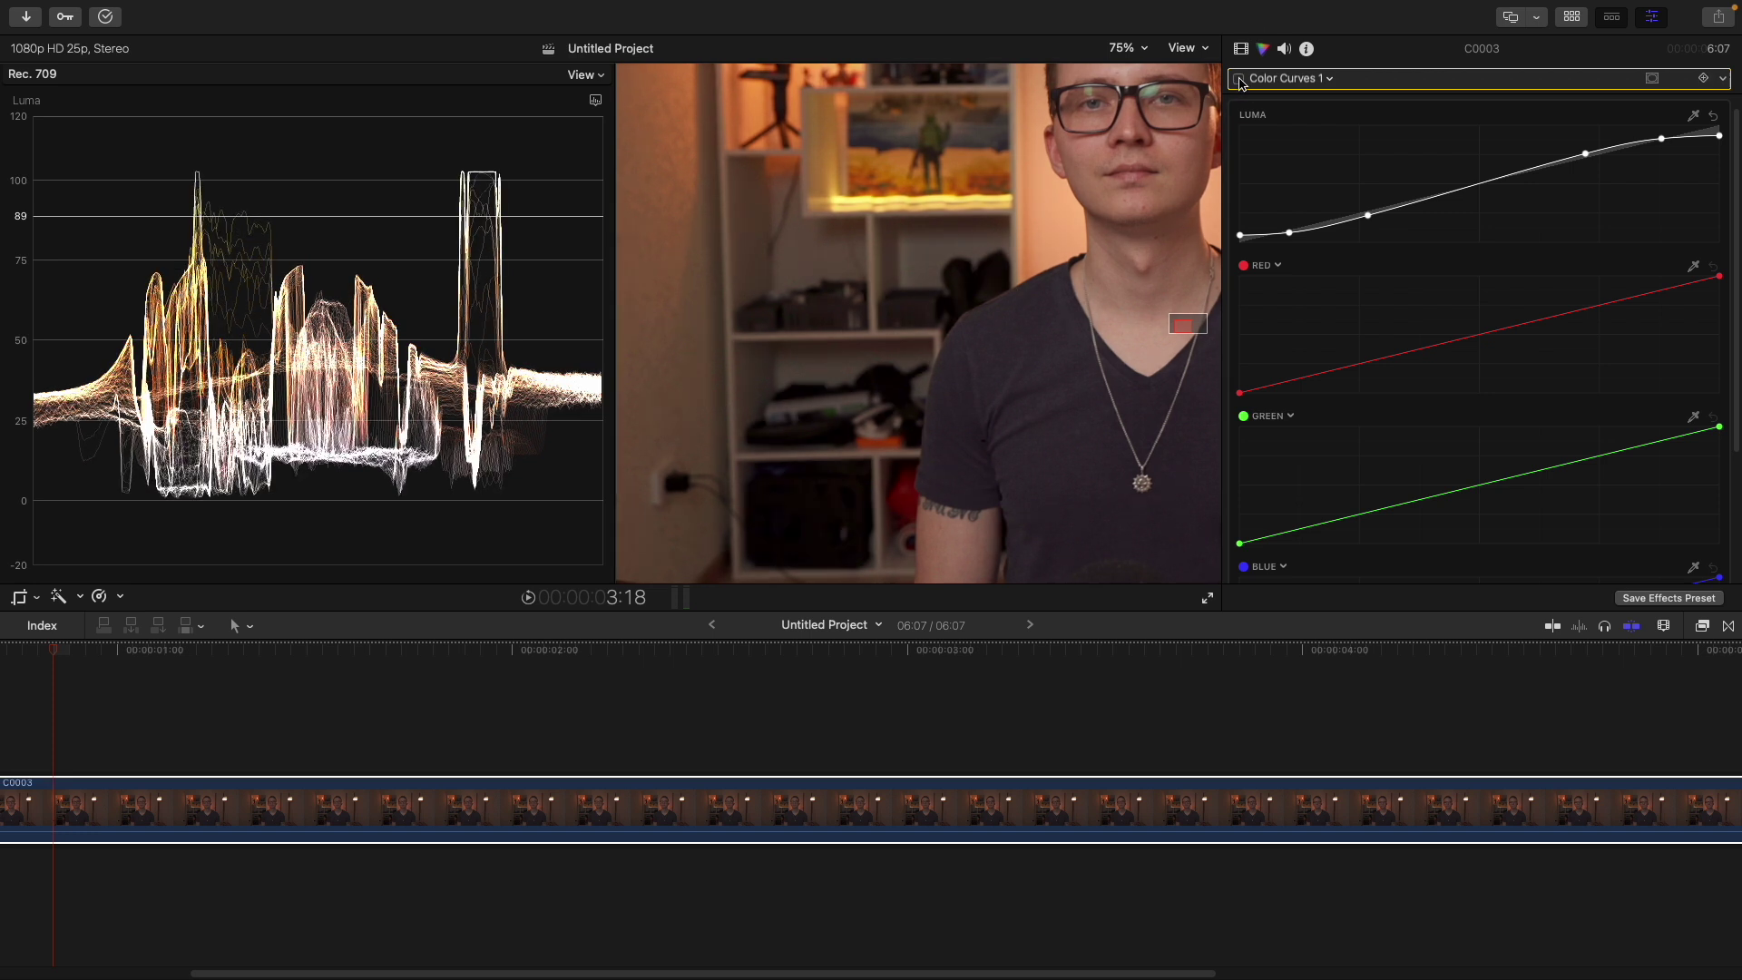
left_click(1240, 79)
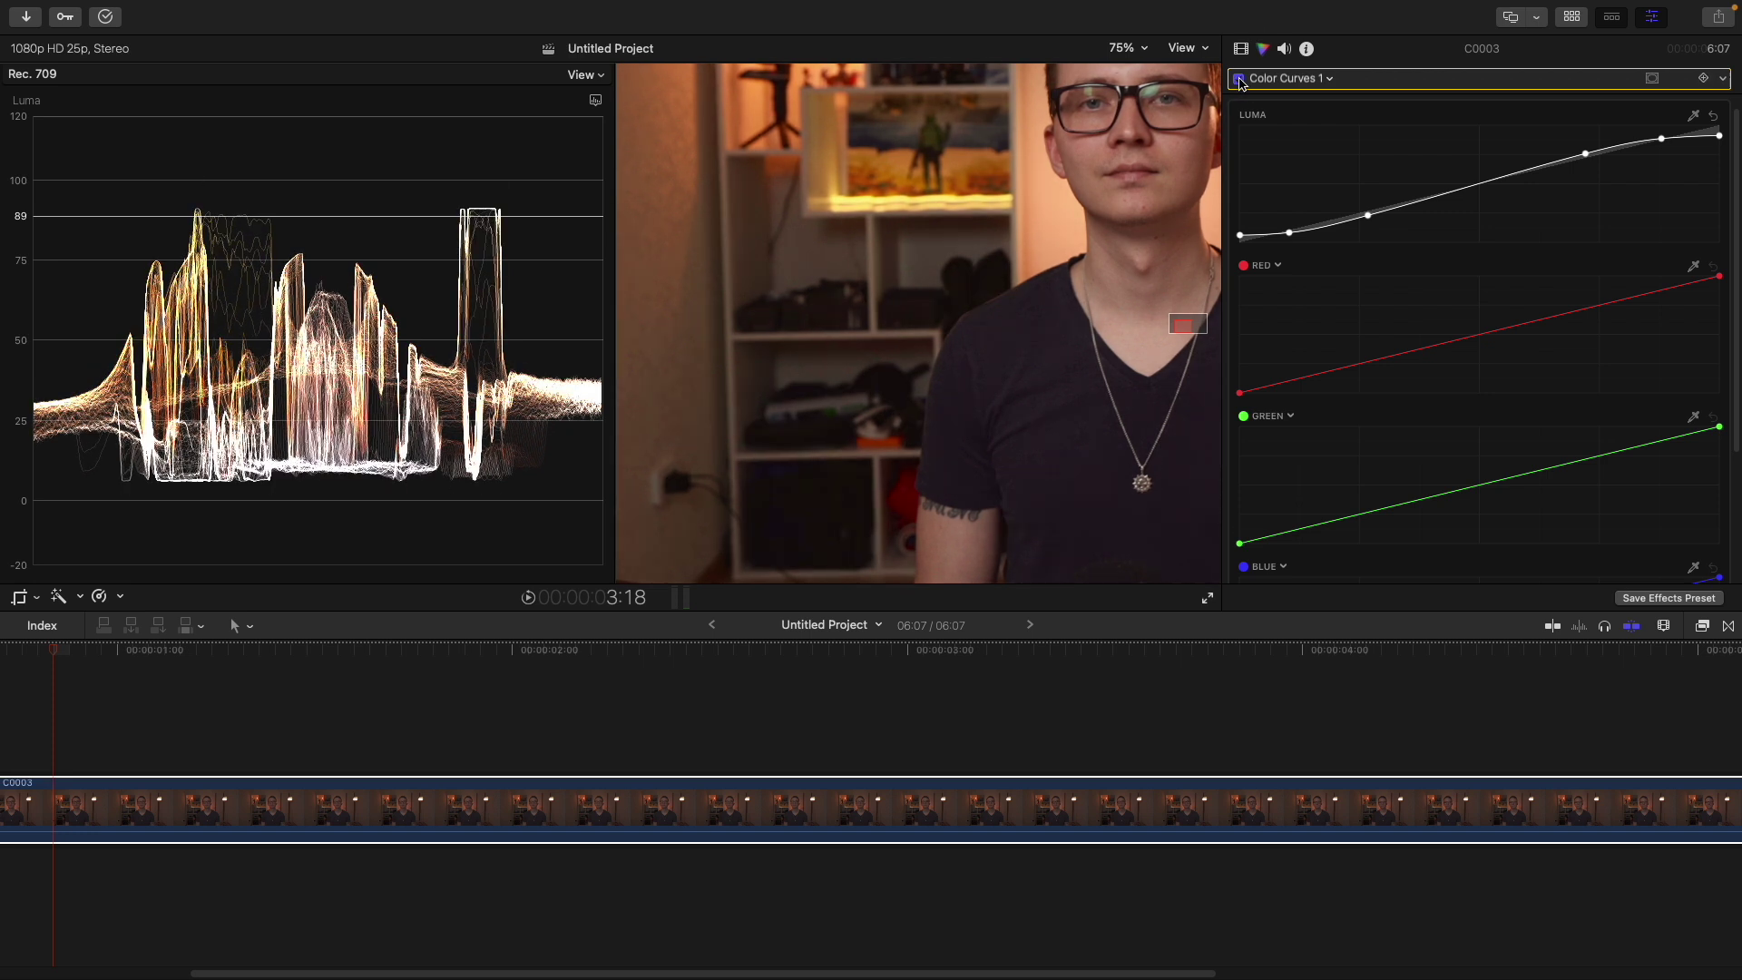
left_click(1239, 79)
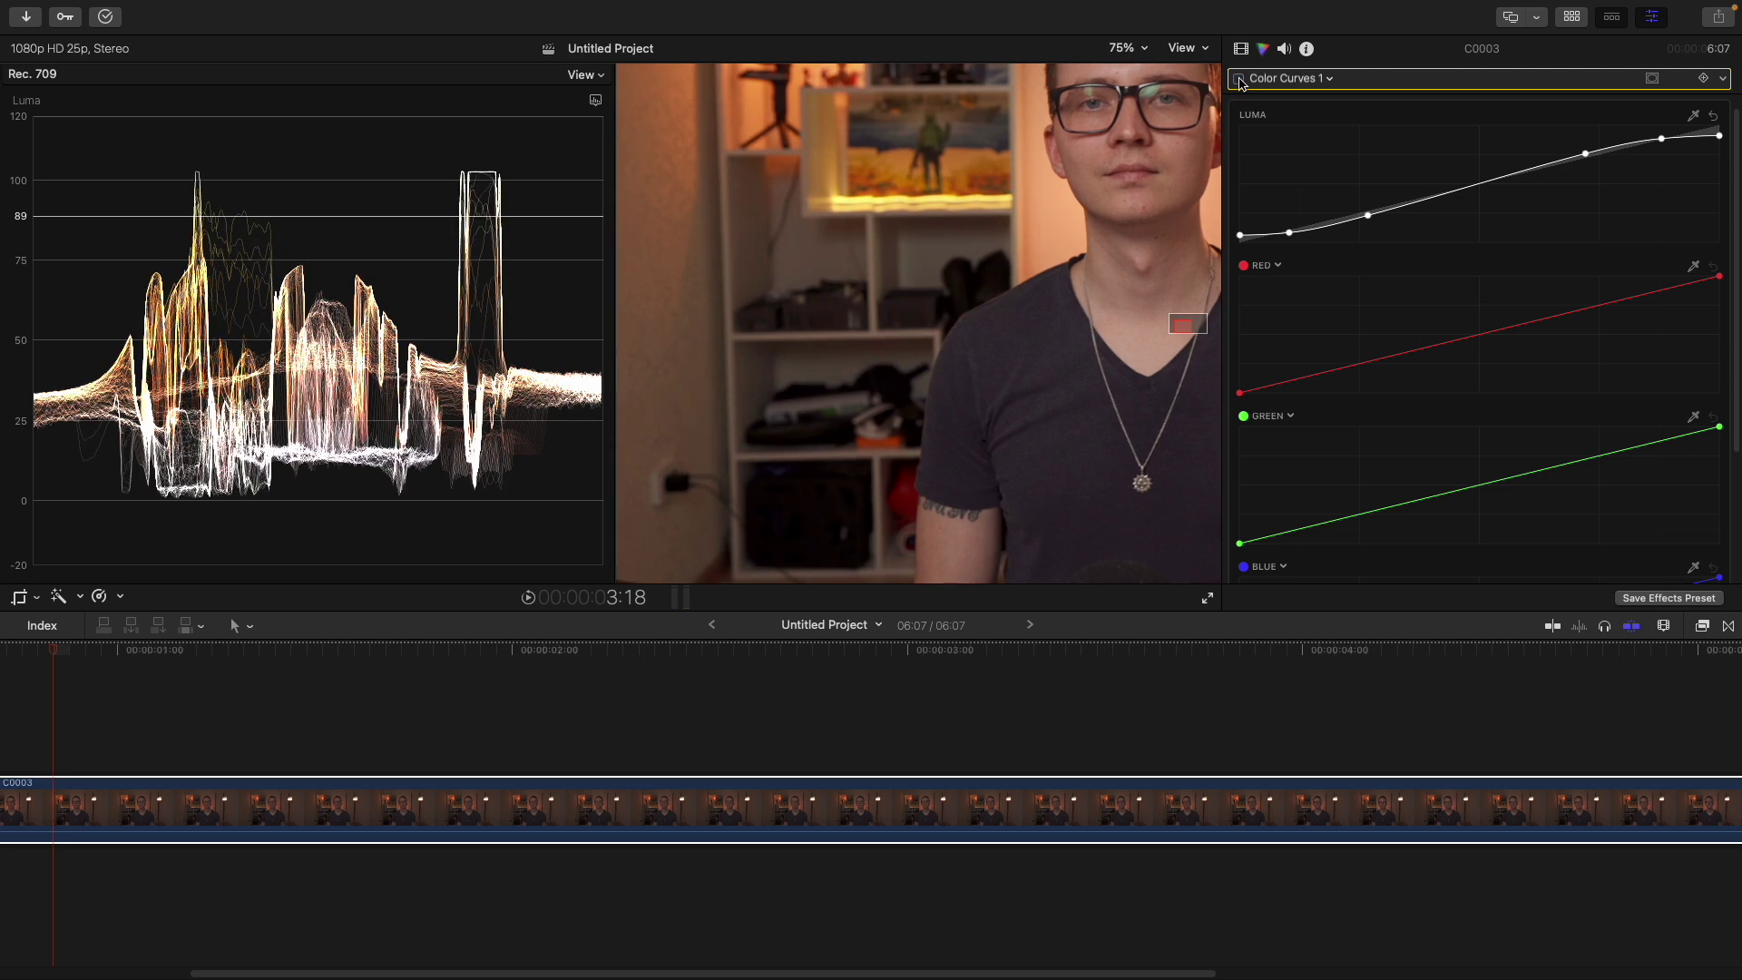
left_click(1239, 79)
key("shift+z")
Return to the Color Wheels 1 correction and add a second Color Wheels correction to the clip
left_click(1293, 79)
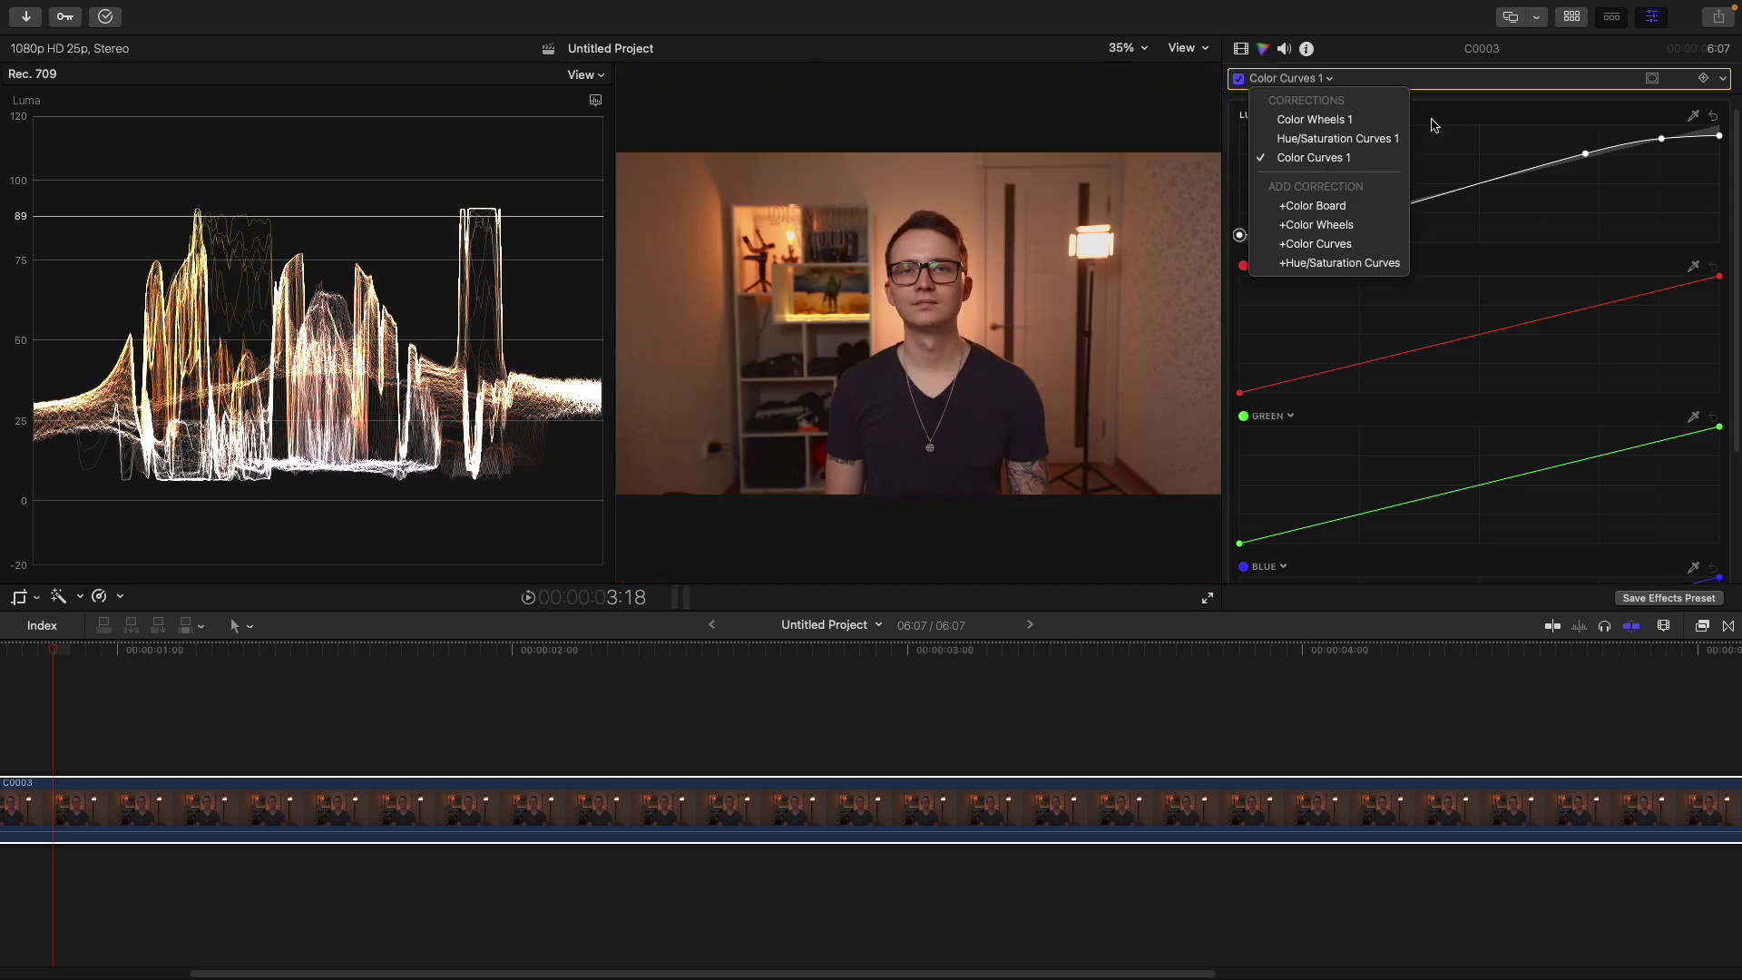
left_click(1341, 122)
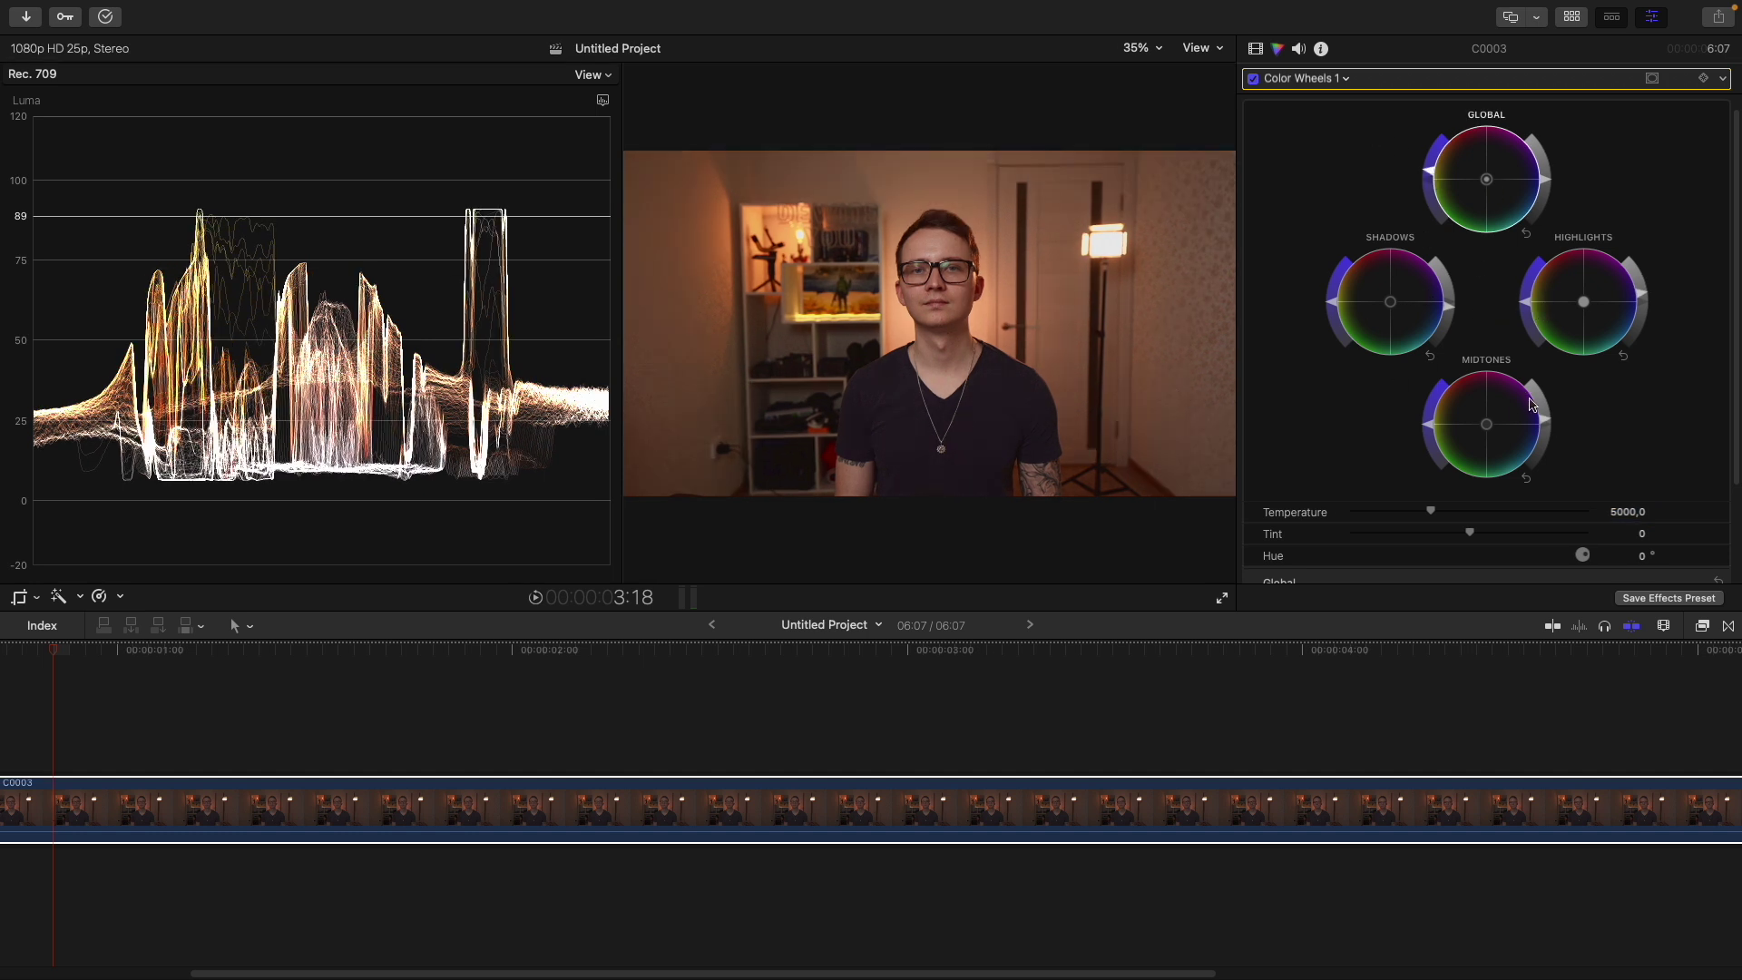
left_click(1304, 78)
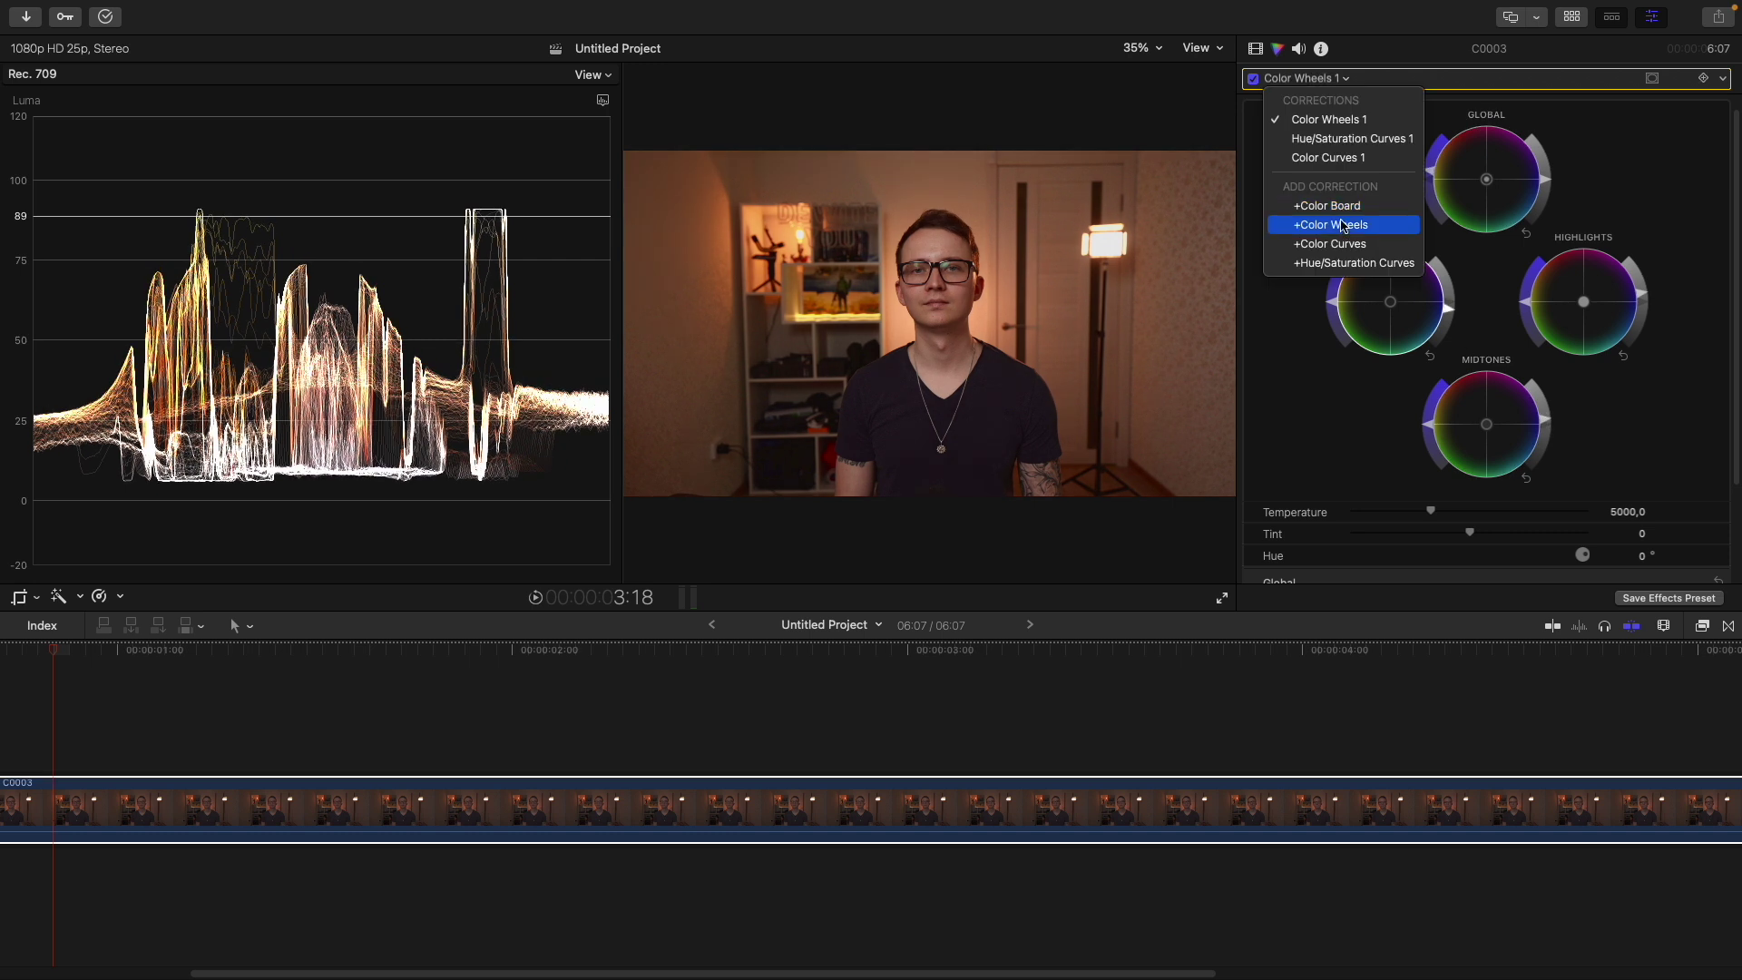
left_click(1344, 227)
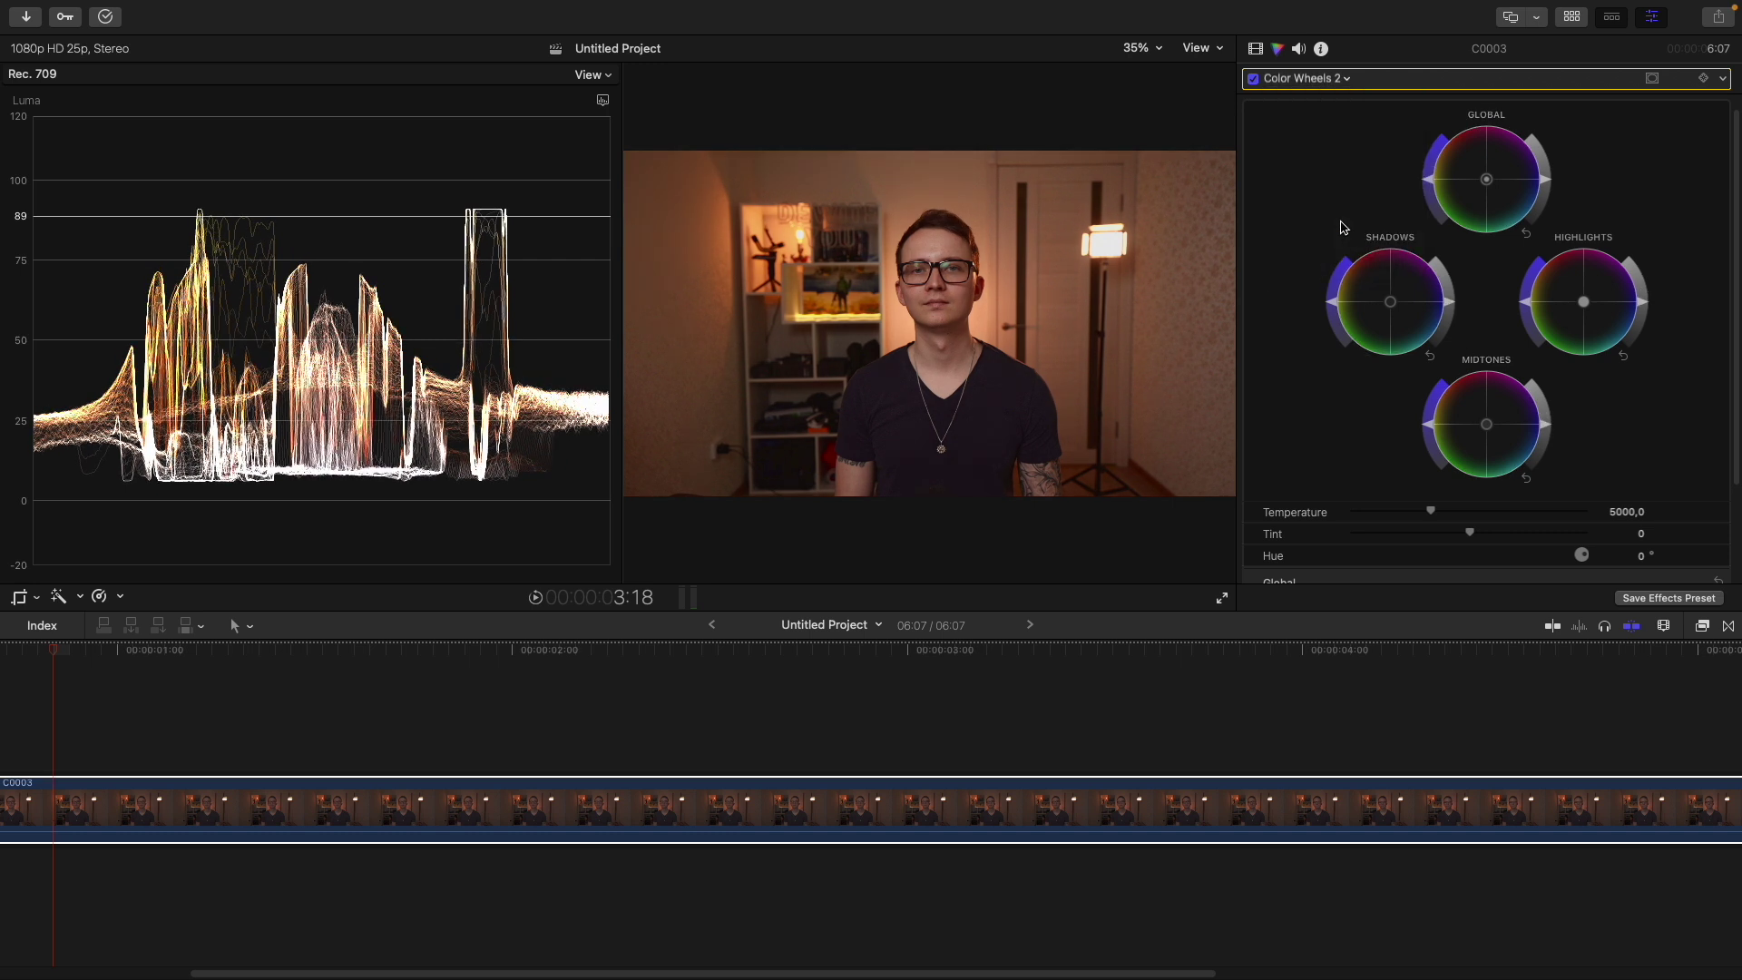
Add a shape mask to Color Wheels 2 and fit its soft-edged ellipse around the man's face
left_click(1653, 79)
left_click(1634, 91)
left_click_drag(949, 343, 949, 354)
left_click(1142, 47)
left_click(1158, 156)
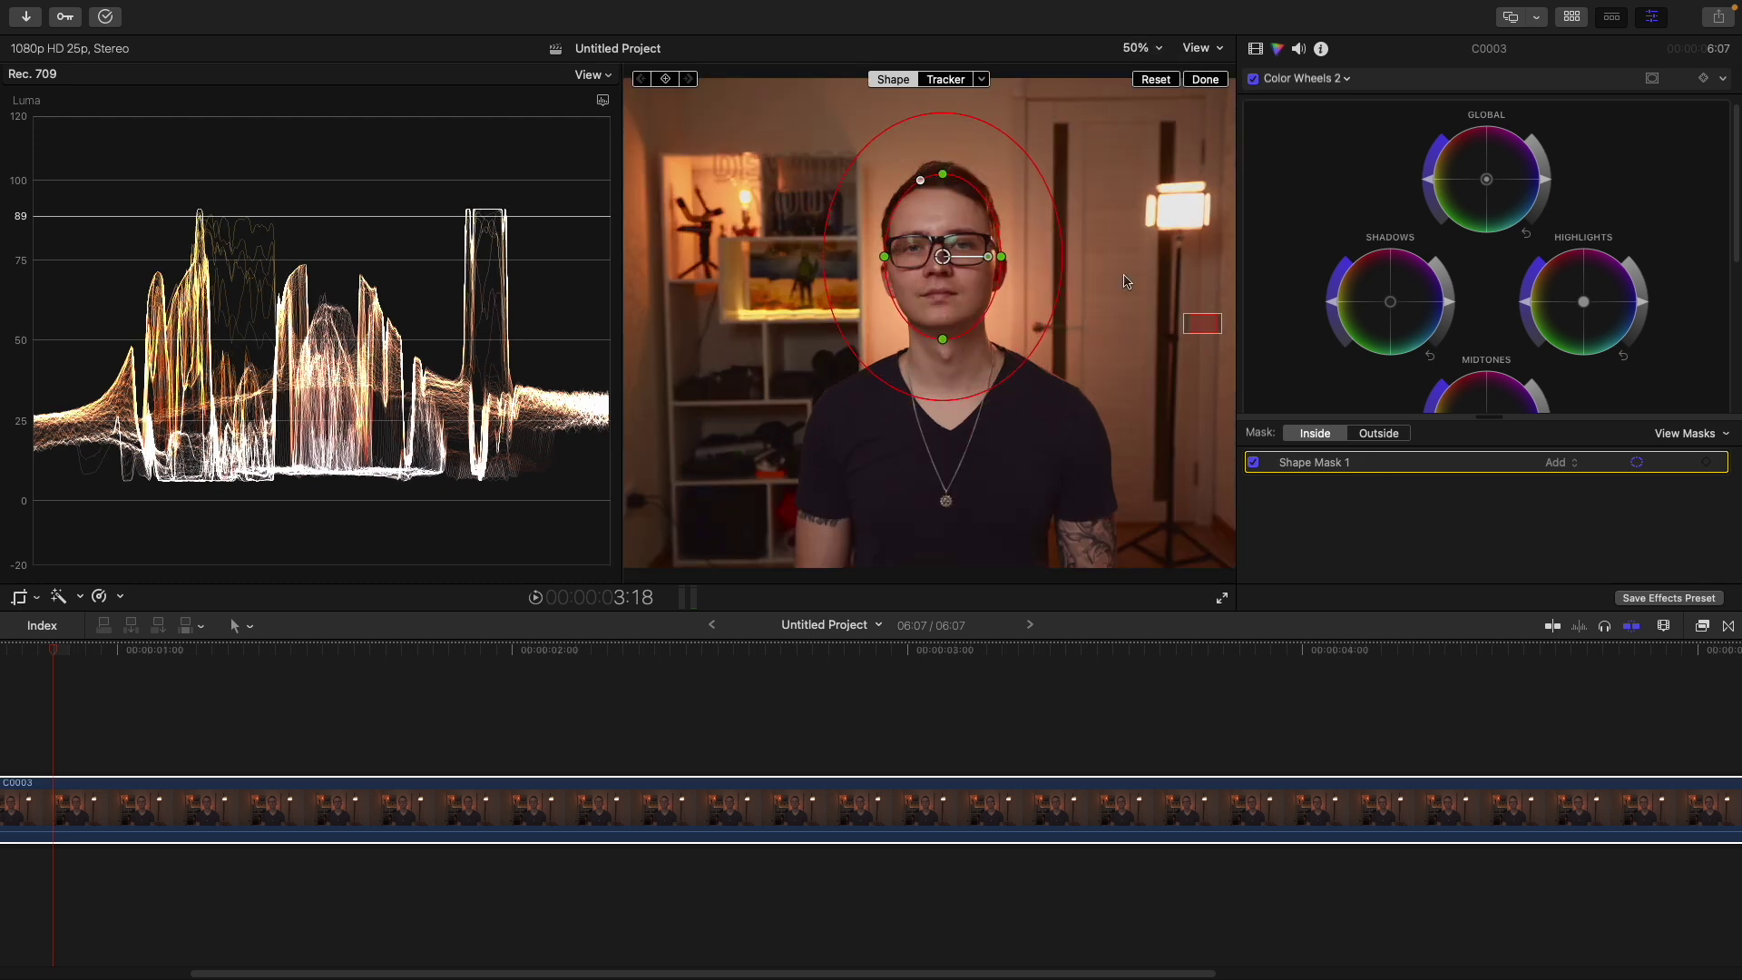
scroll(1583, 299, "down", 2)
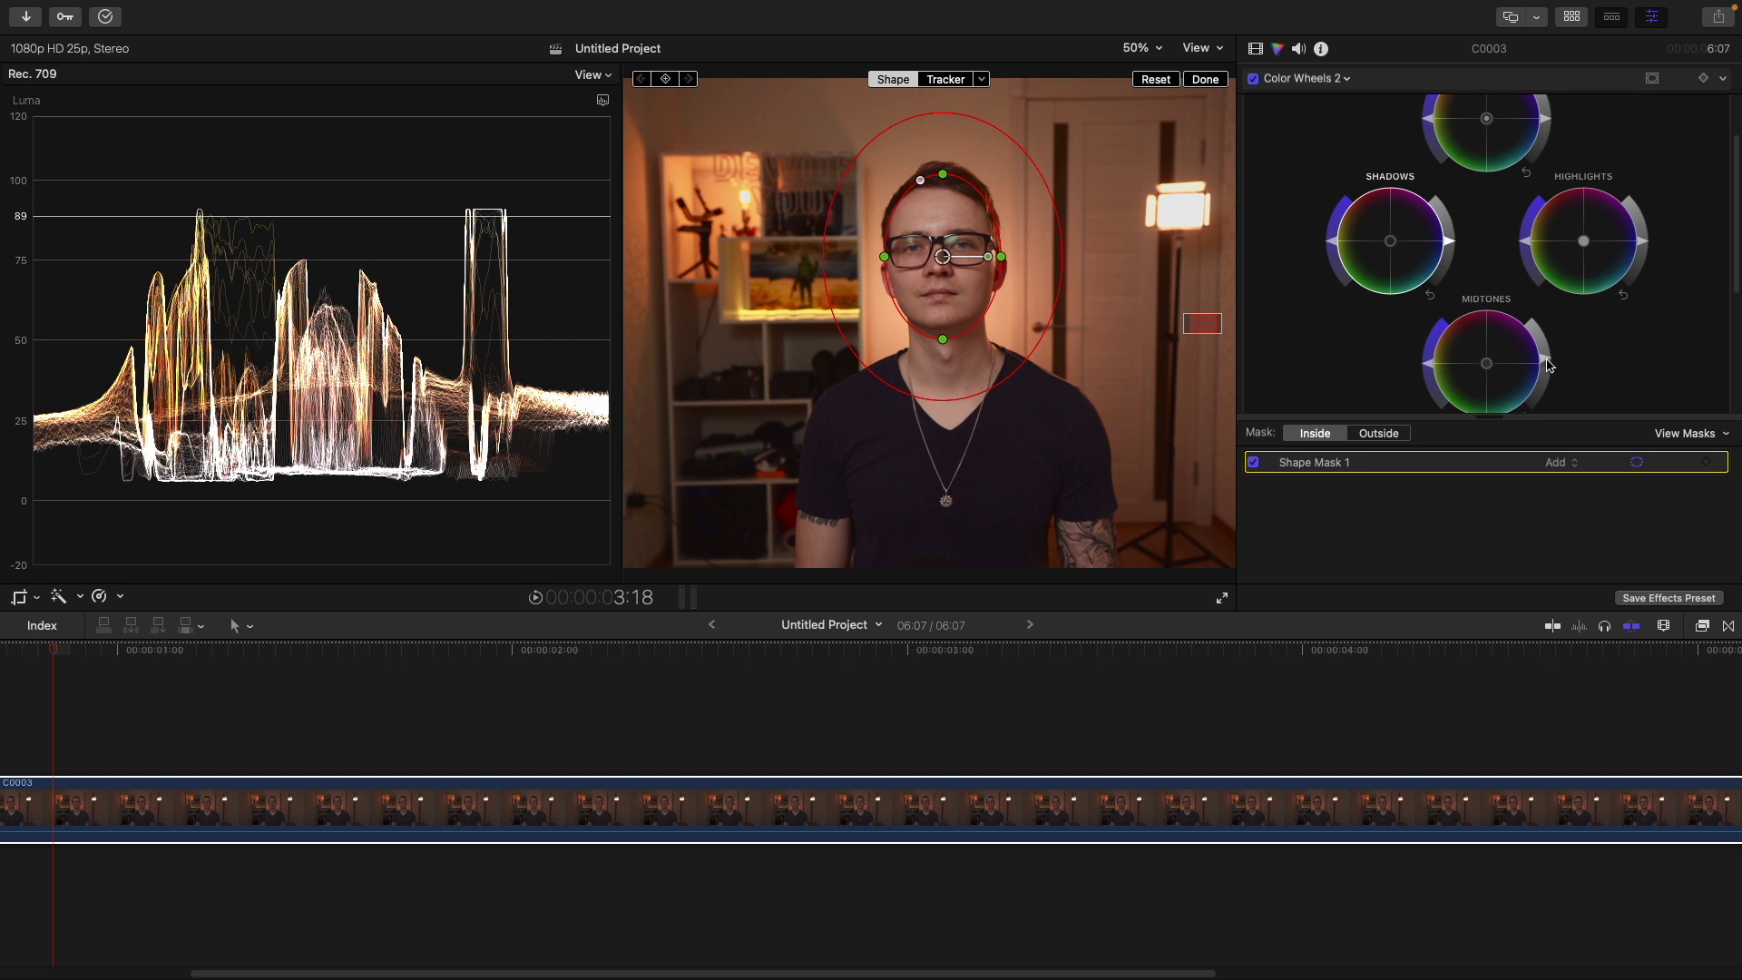
Apply a second Custom LUT effect to clip C0003 and move it to the top of the effects stack
key("super+6")
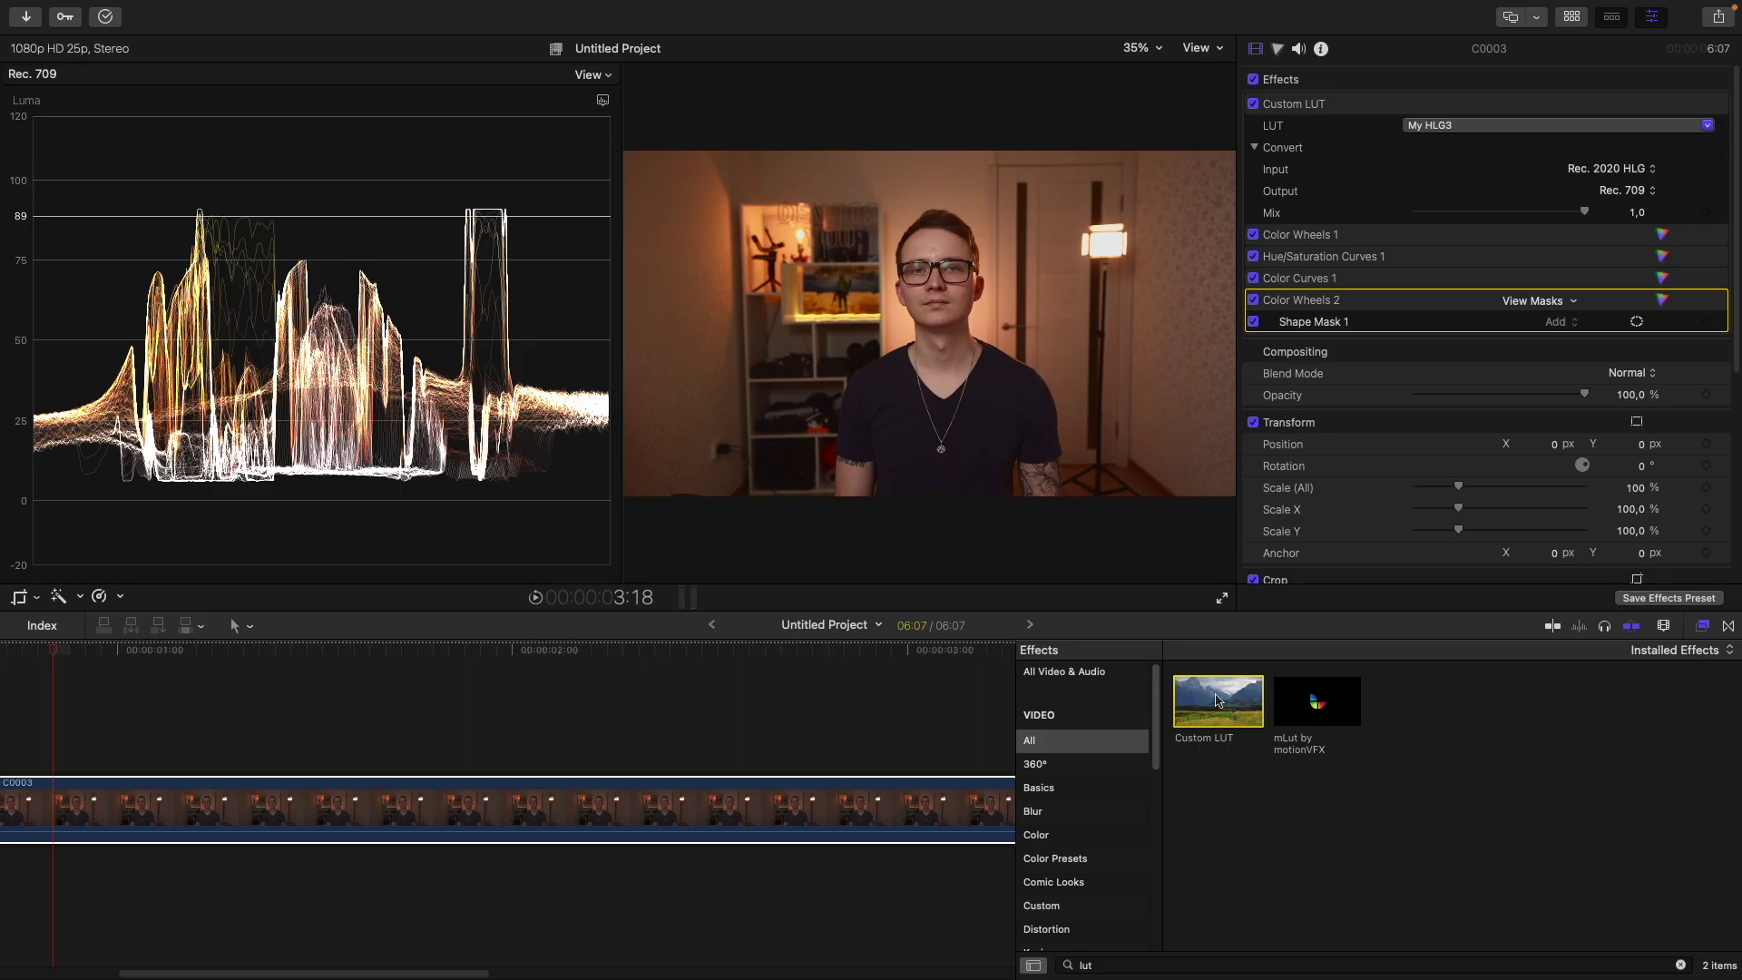
left_click_drag(1217, 700, 765, 802)
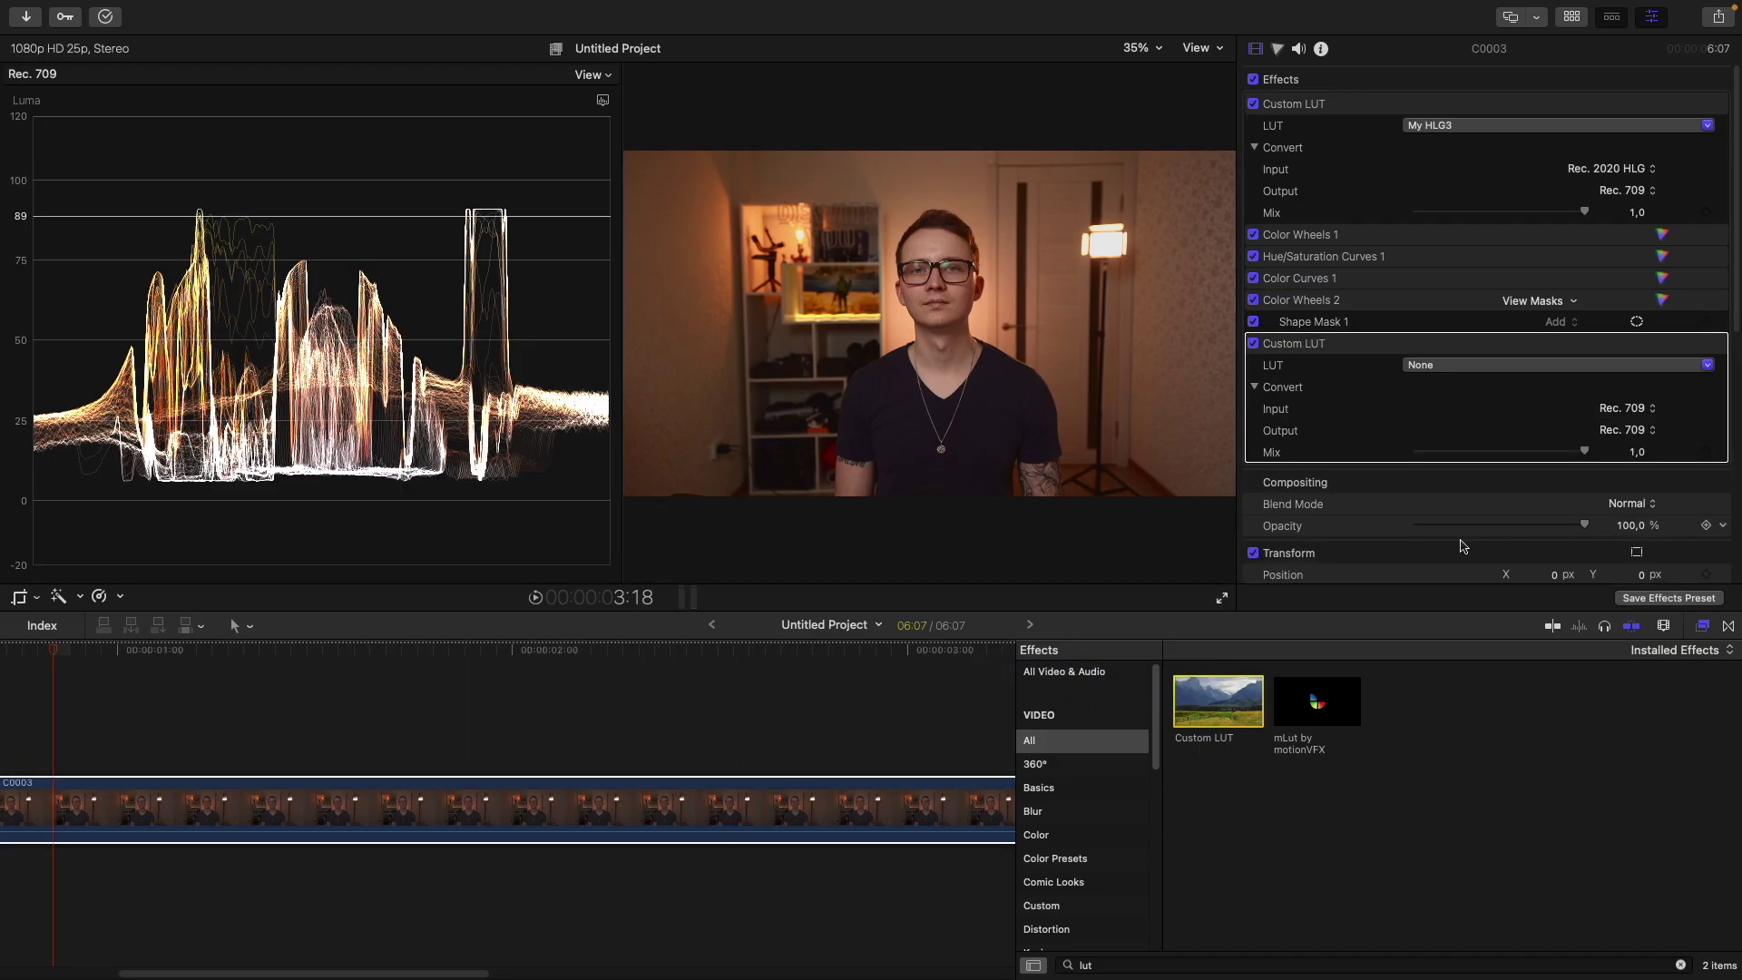
left_click(1320, 351)
left_click_drag(1320, 350, 1337, 125)
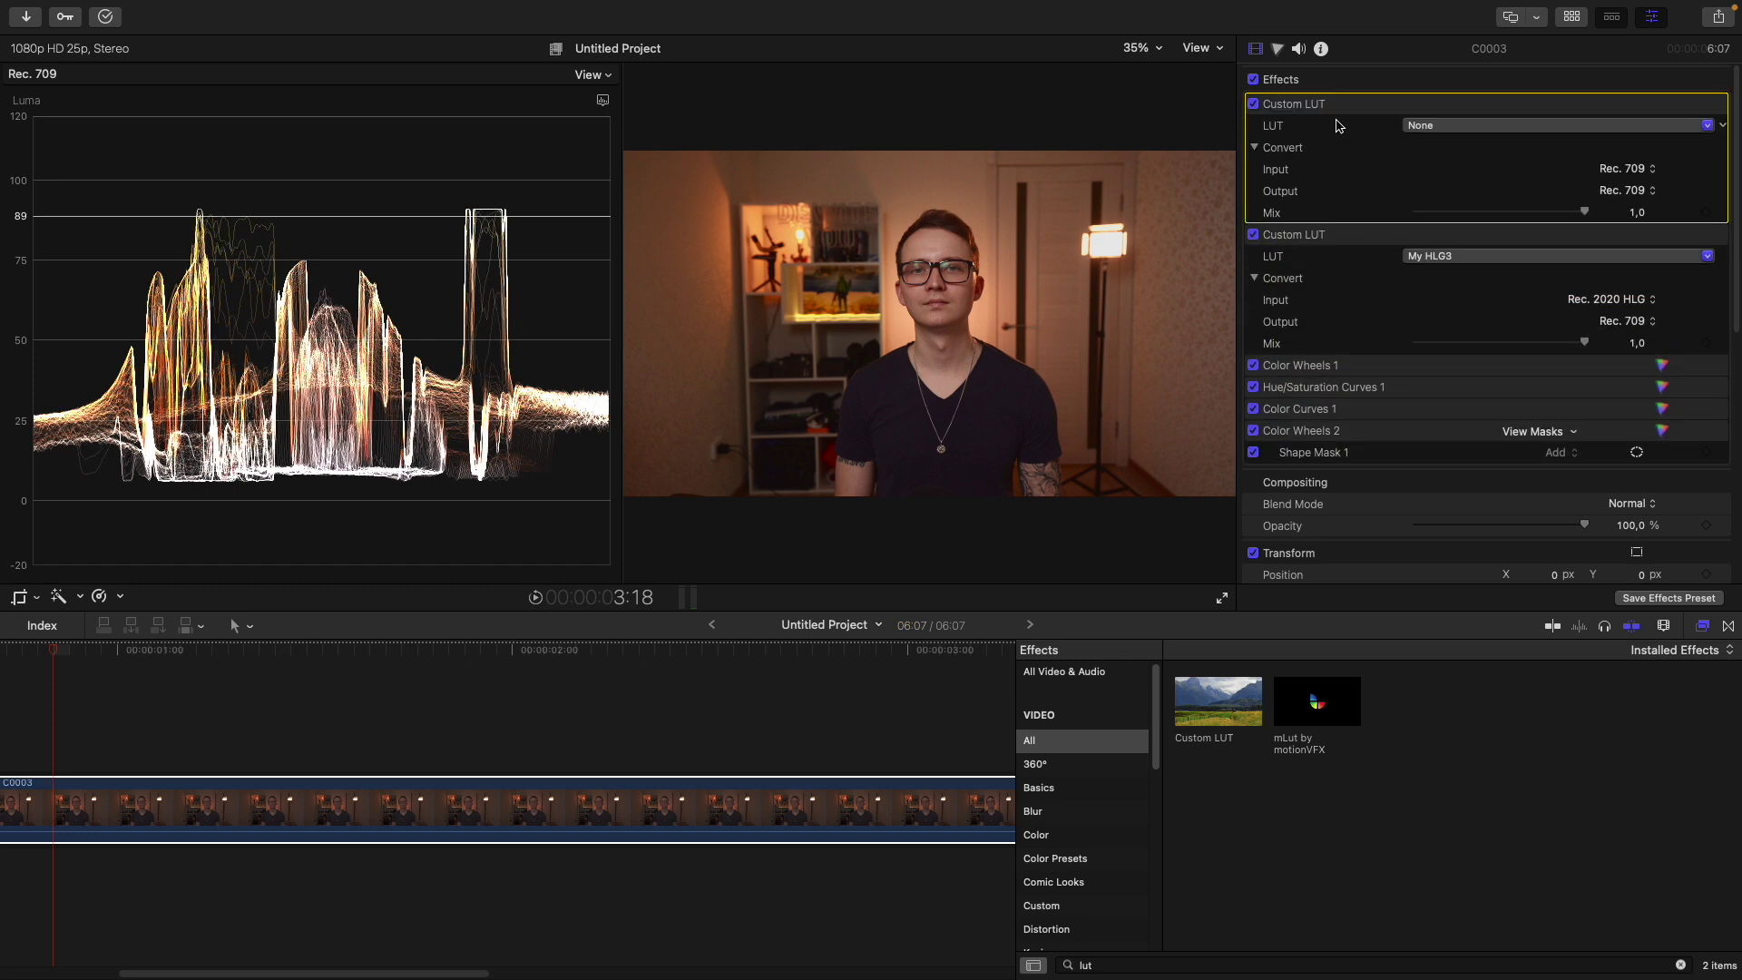
Load the VS Cinematic tone LUT in the new Custom LUT effect and reduce its Mix to 0.3
left_click(1524, 126)
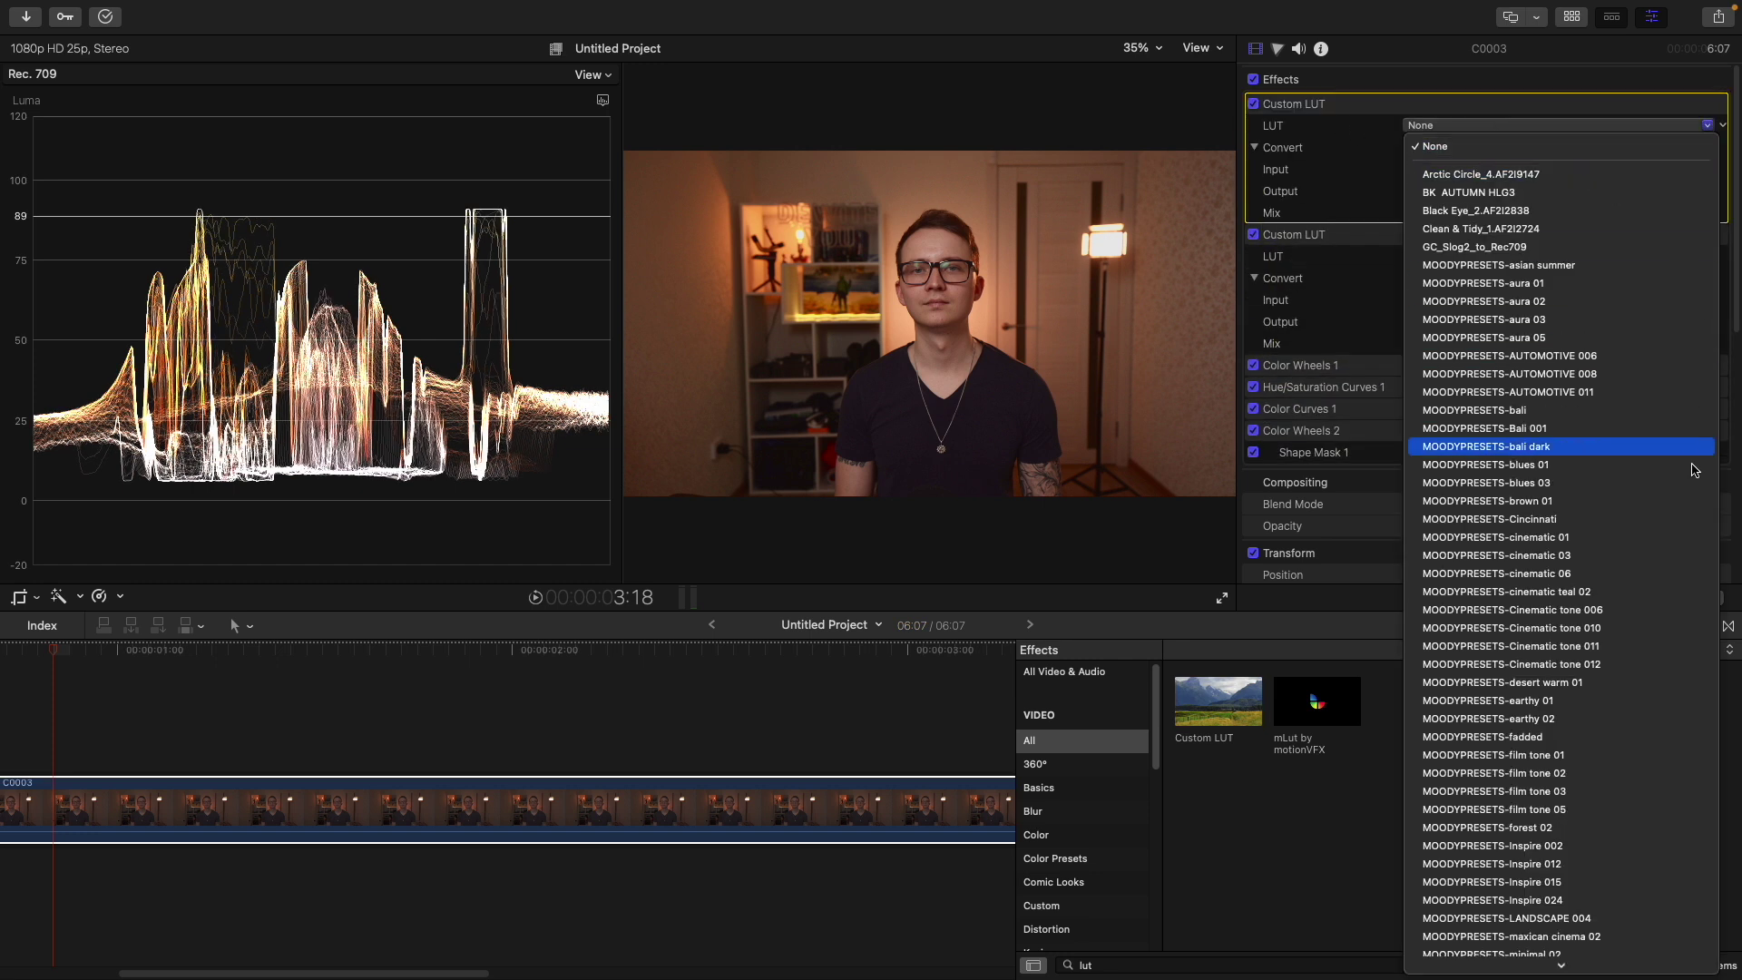
scroll(1702, 490, "down", 5)
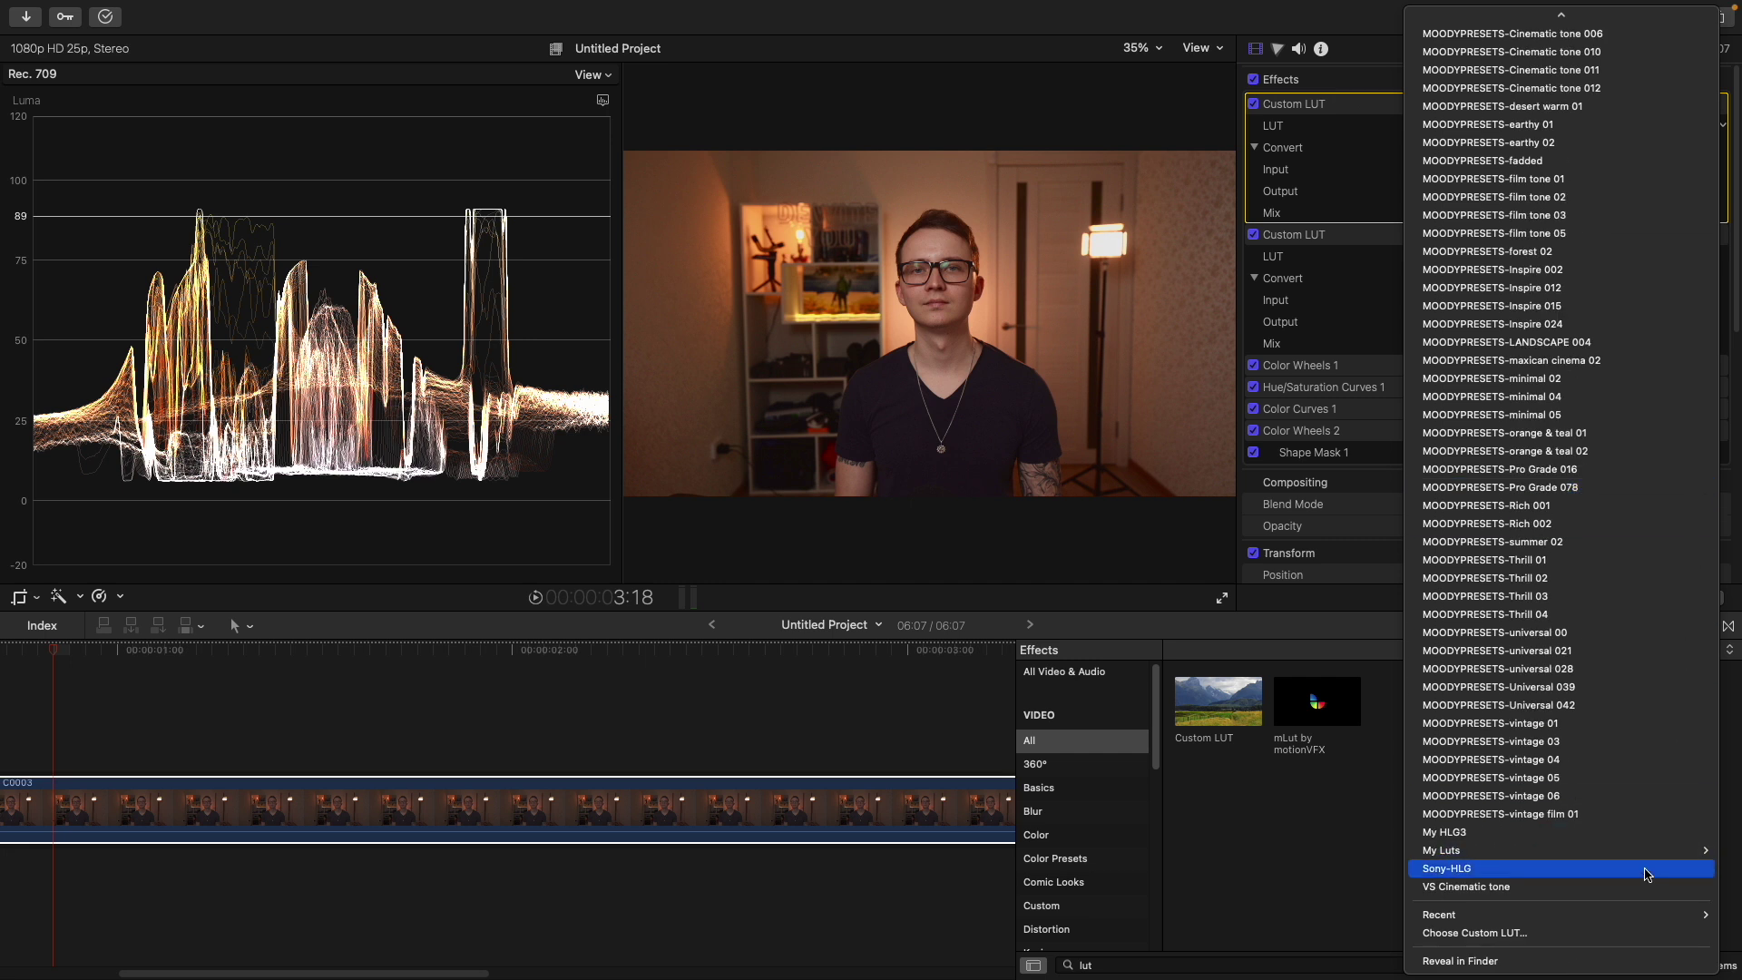
left_click(1452, 889)
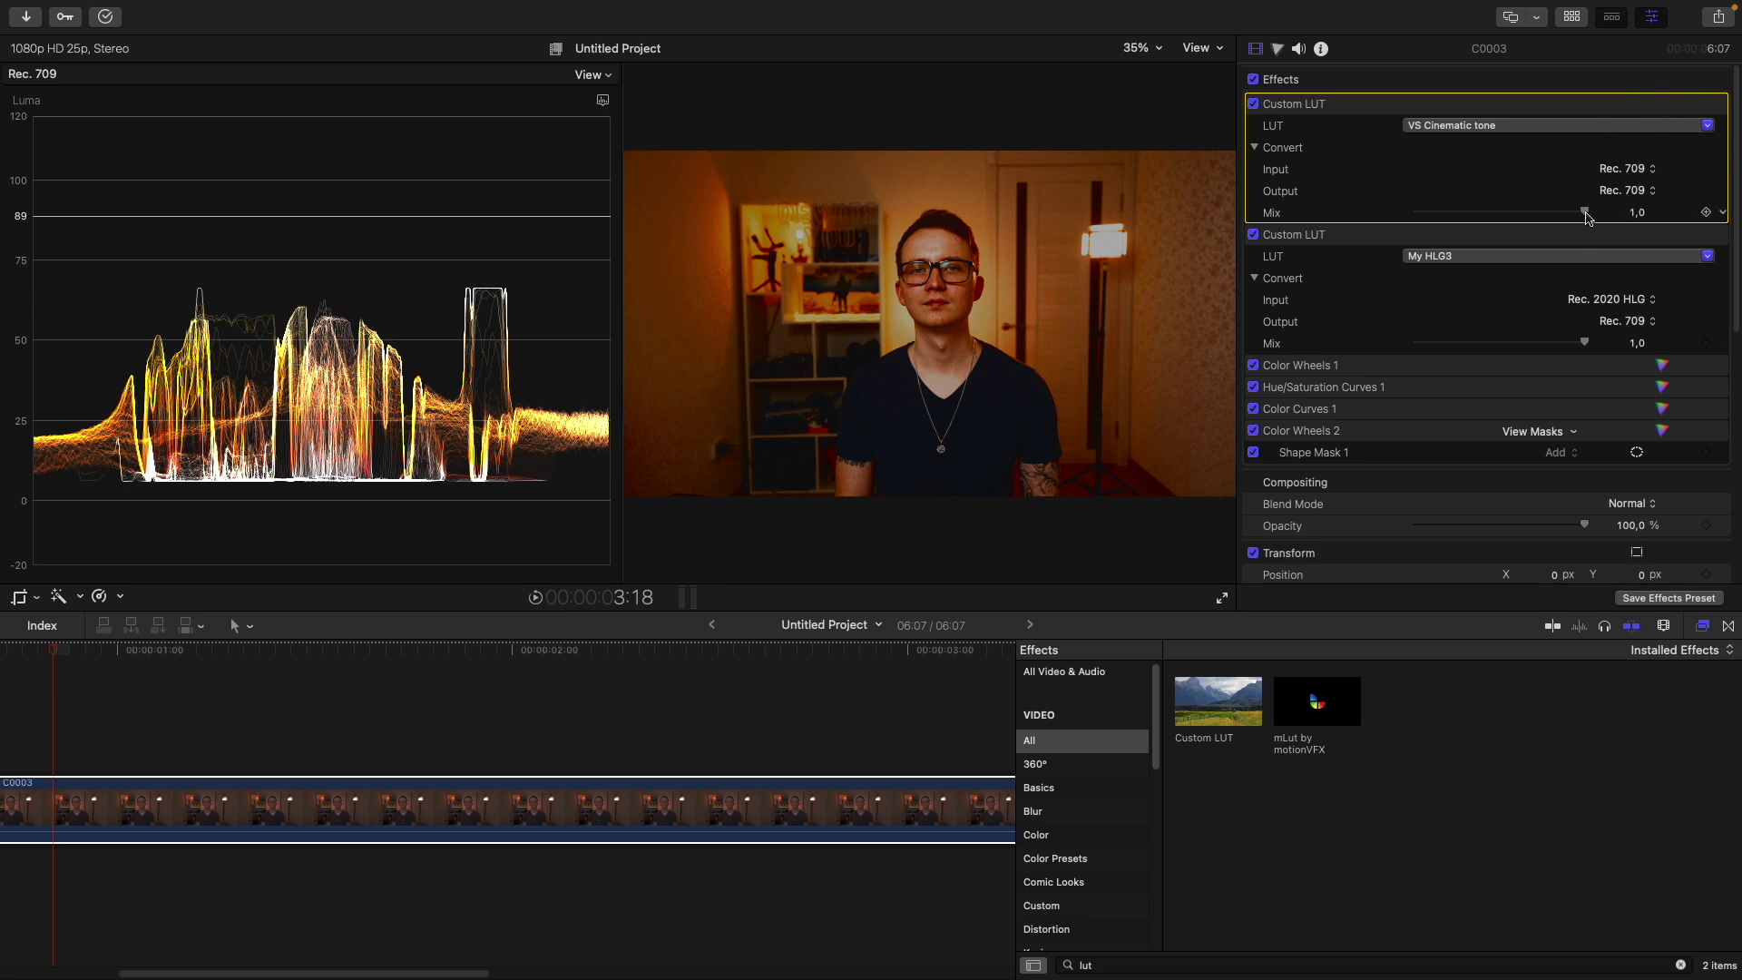
left_click_drag(1586, 216, 1468, 218)
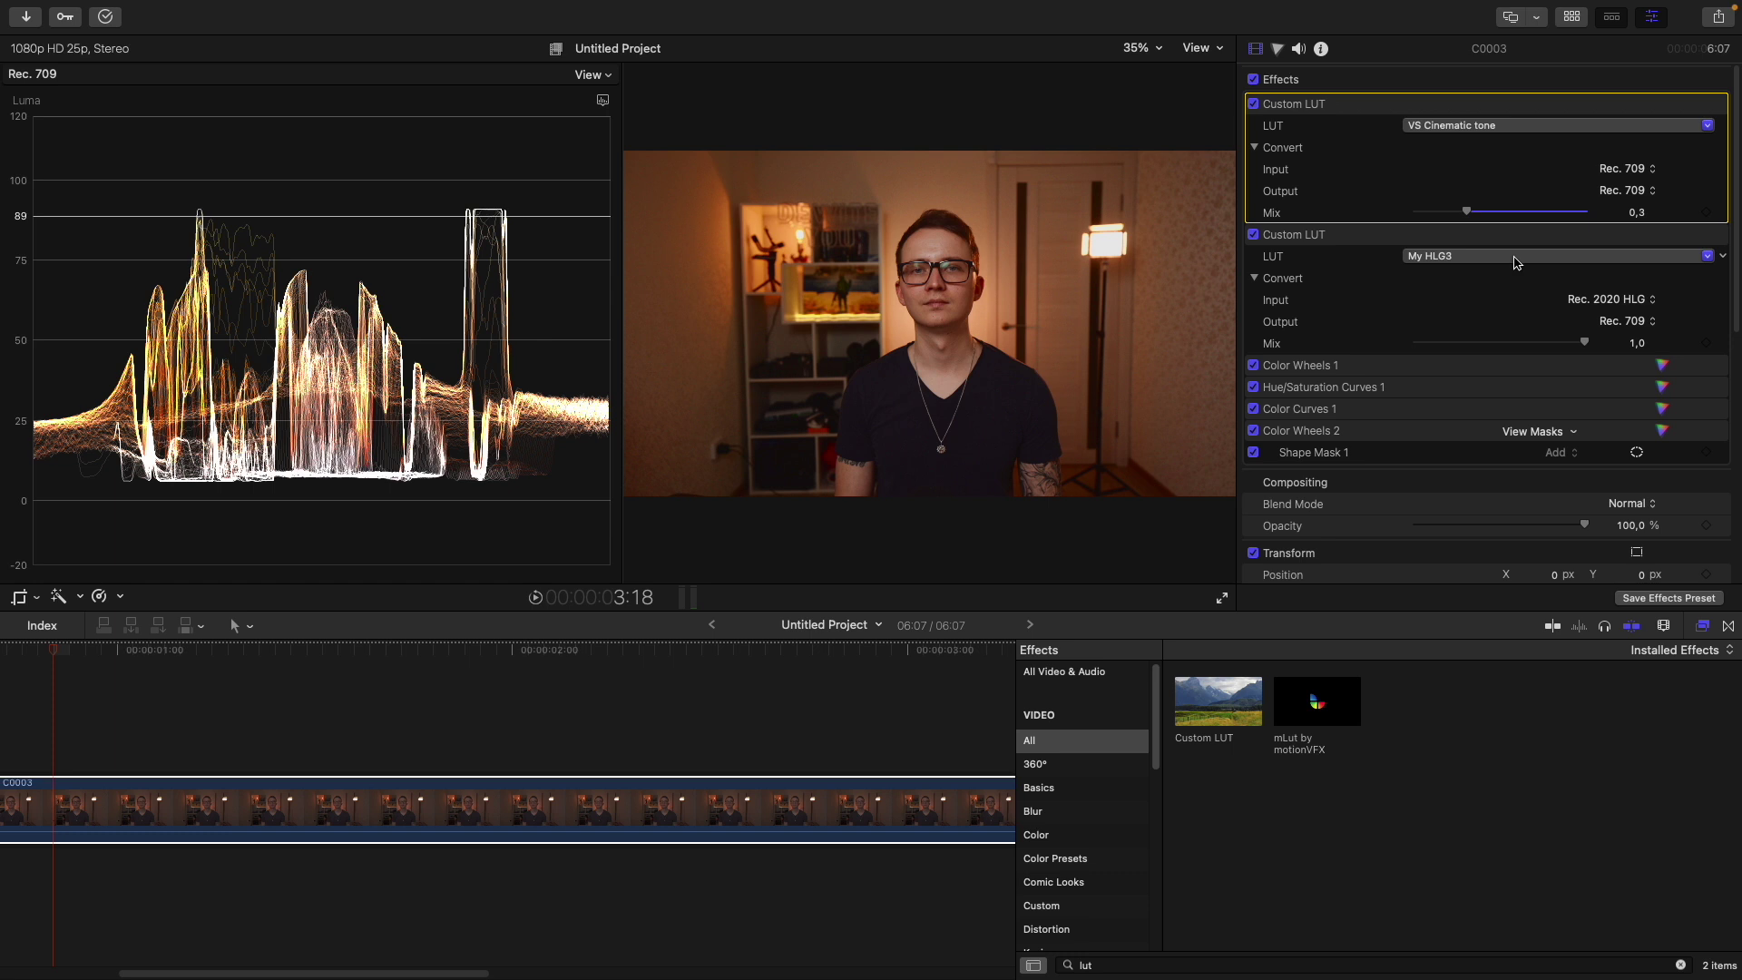
key("super+6")
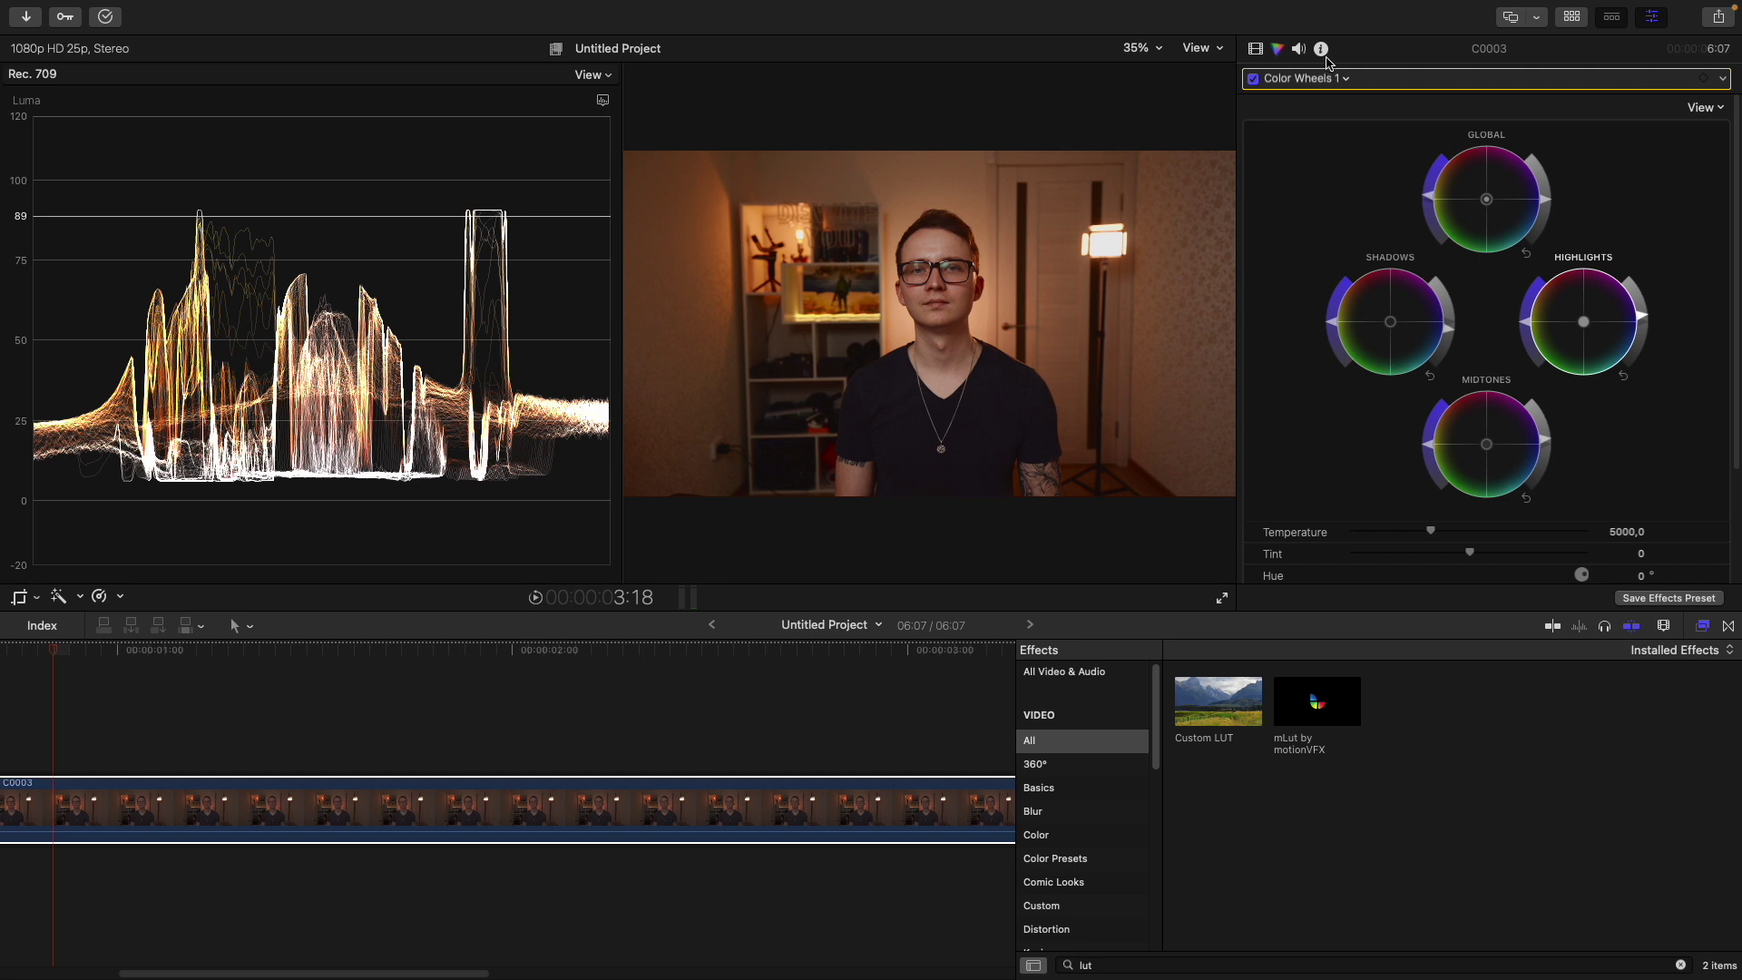
Trim the clip's Crop by 260 px at both Top and Bottom and view the letterboxed frame full screen
left_click(1256, 49)
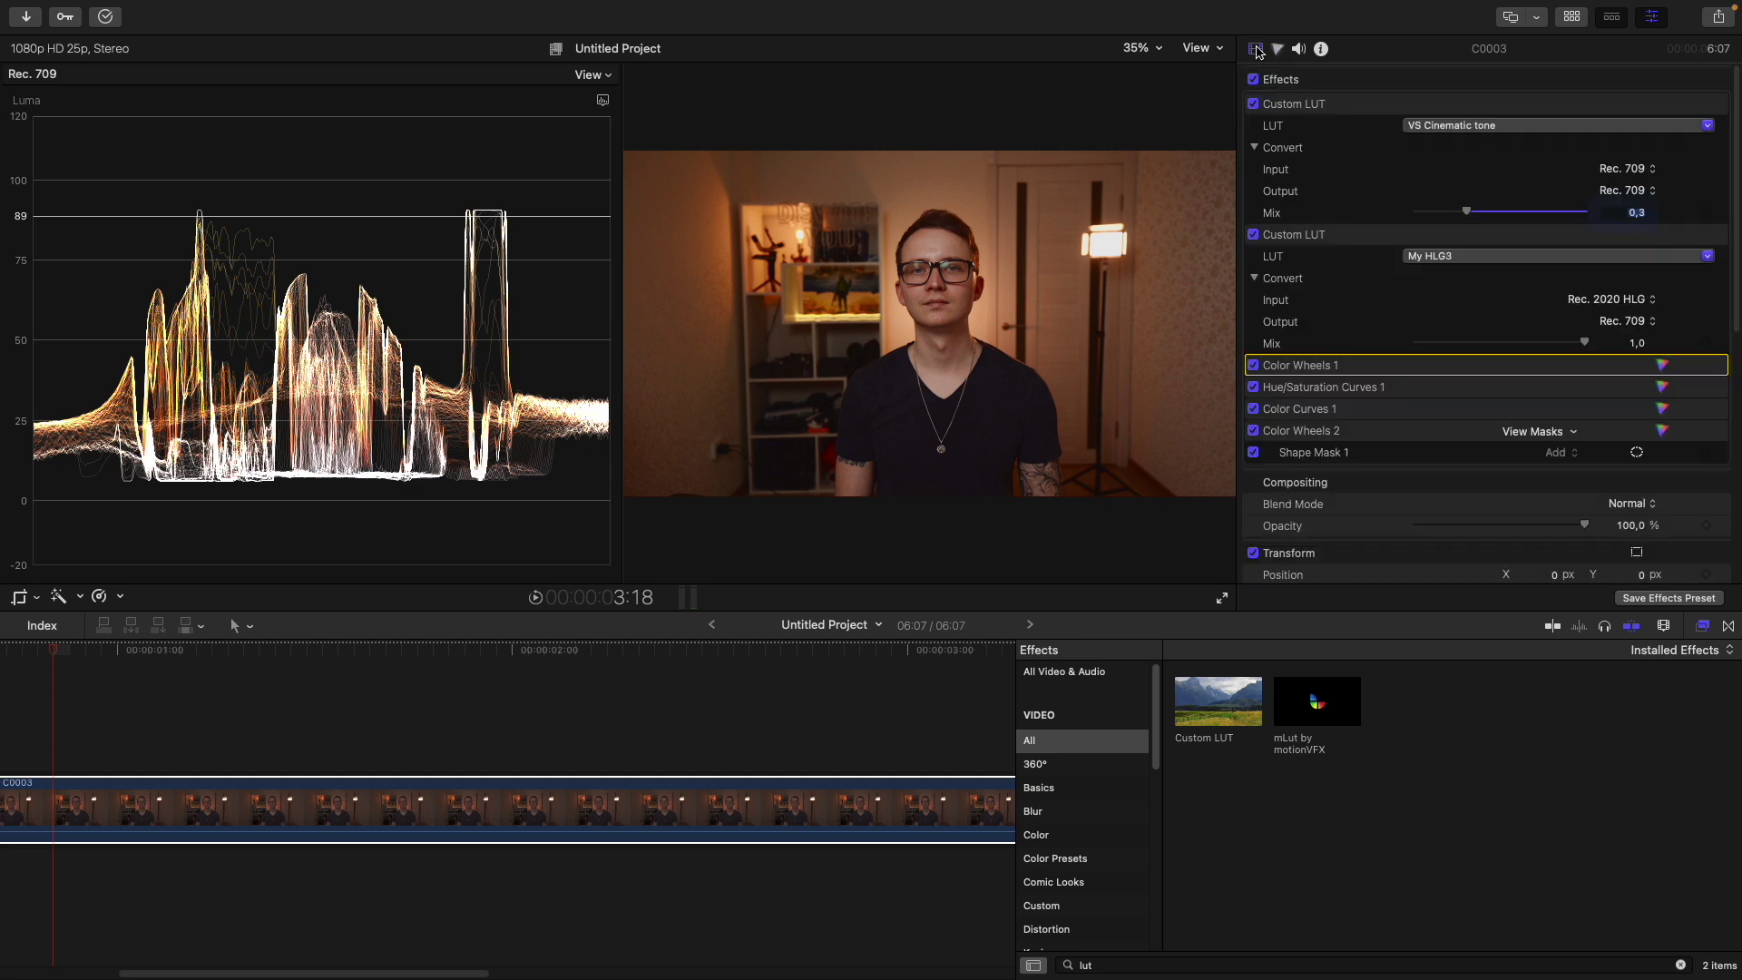
scroll(1400, 327, "down", 10)
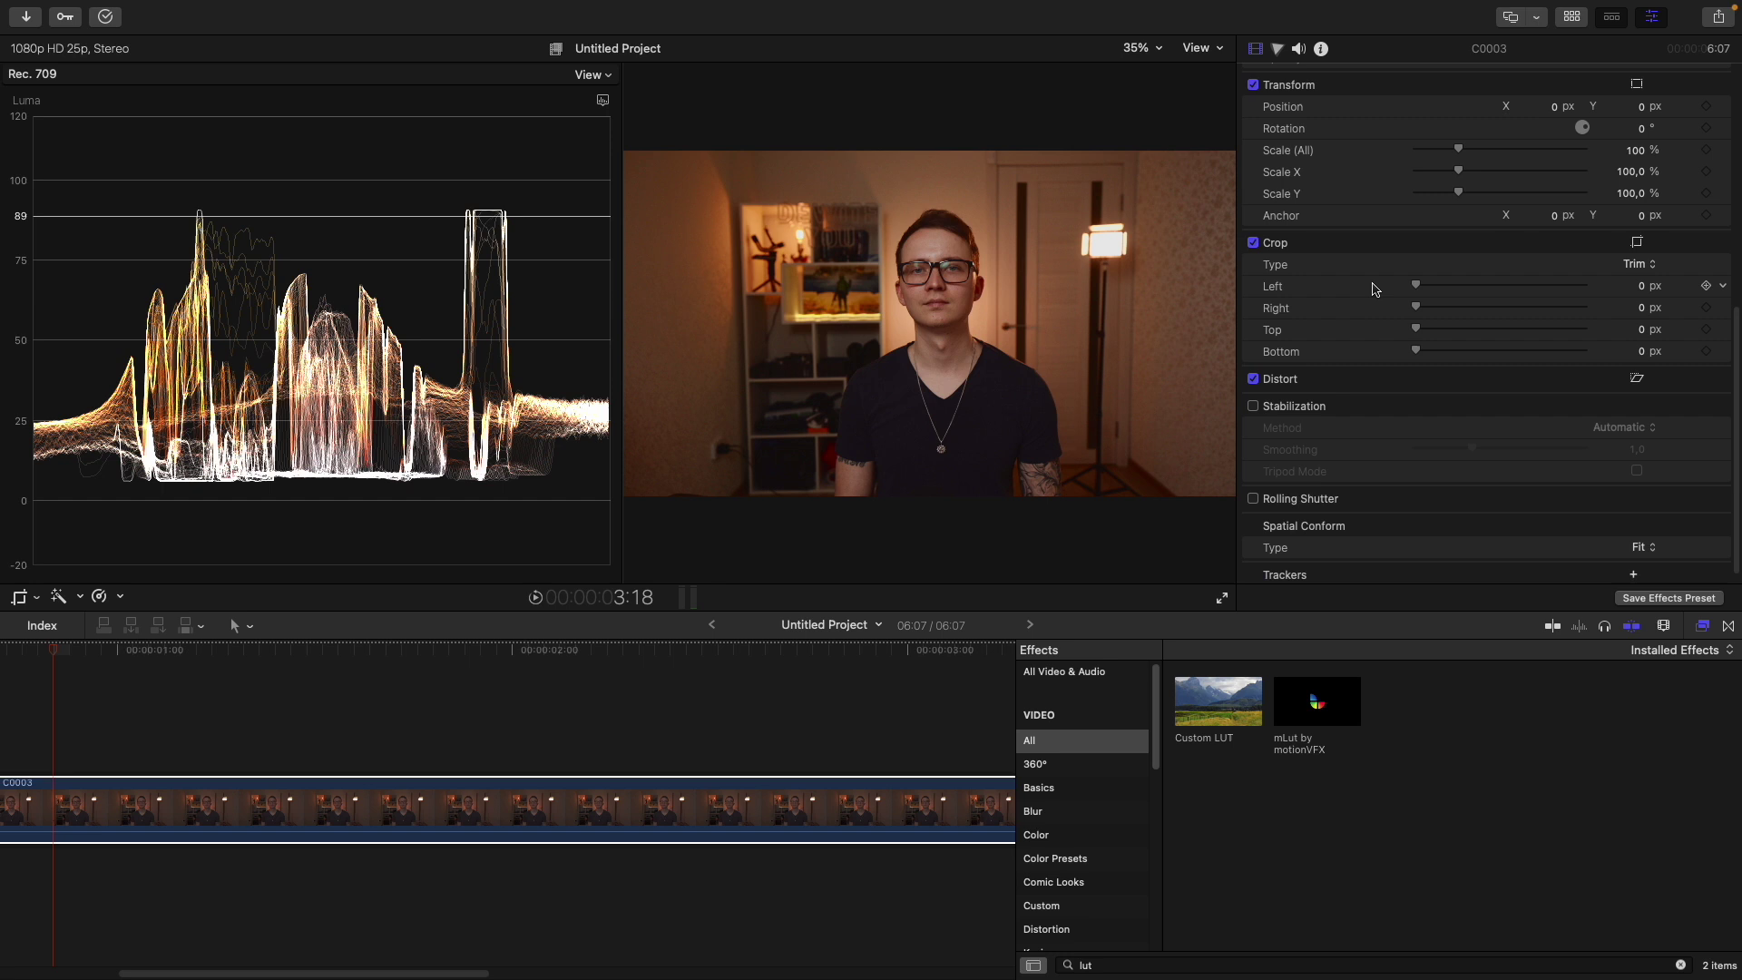
left_click(1624, 316)
type("260")
key("Return")
left_click(1624, 338)
type("260")
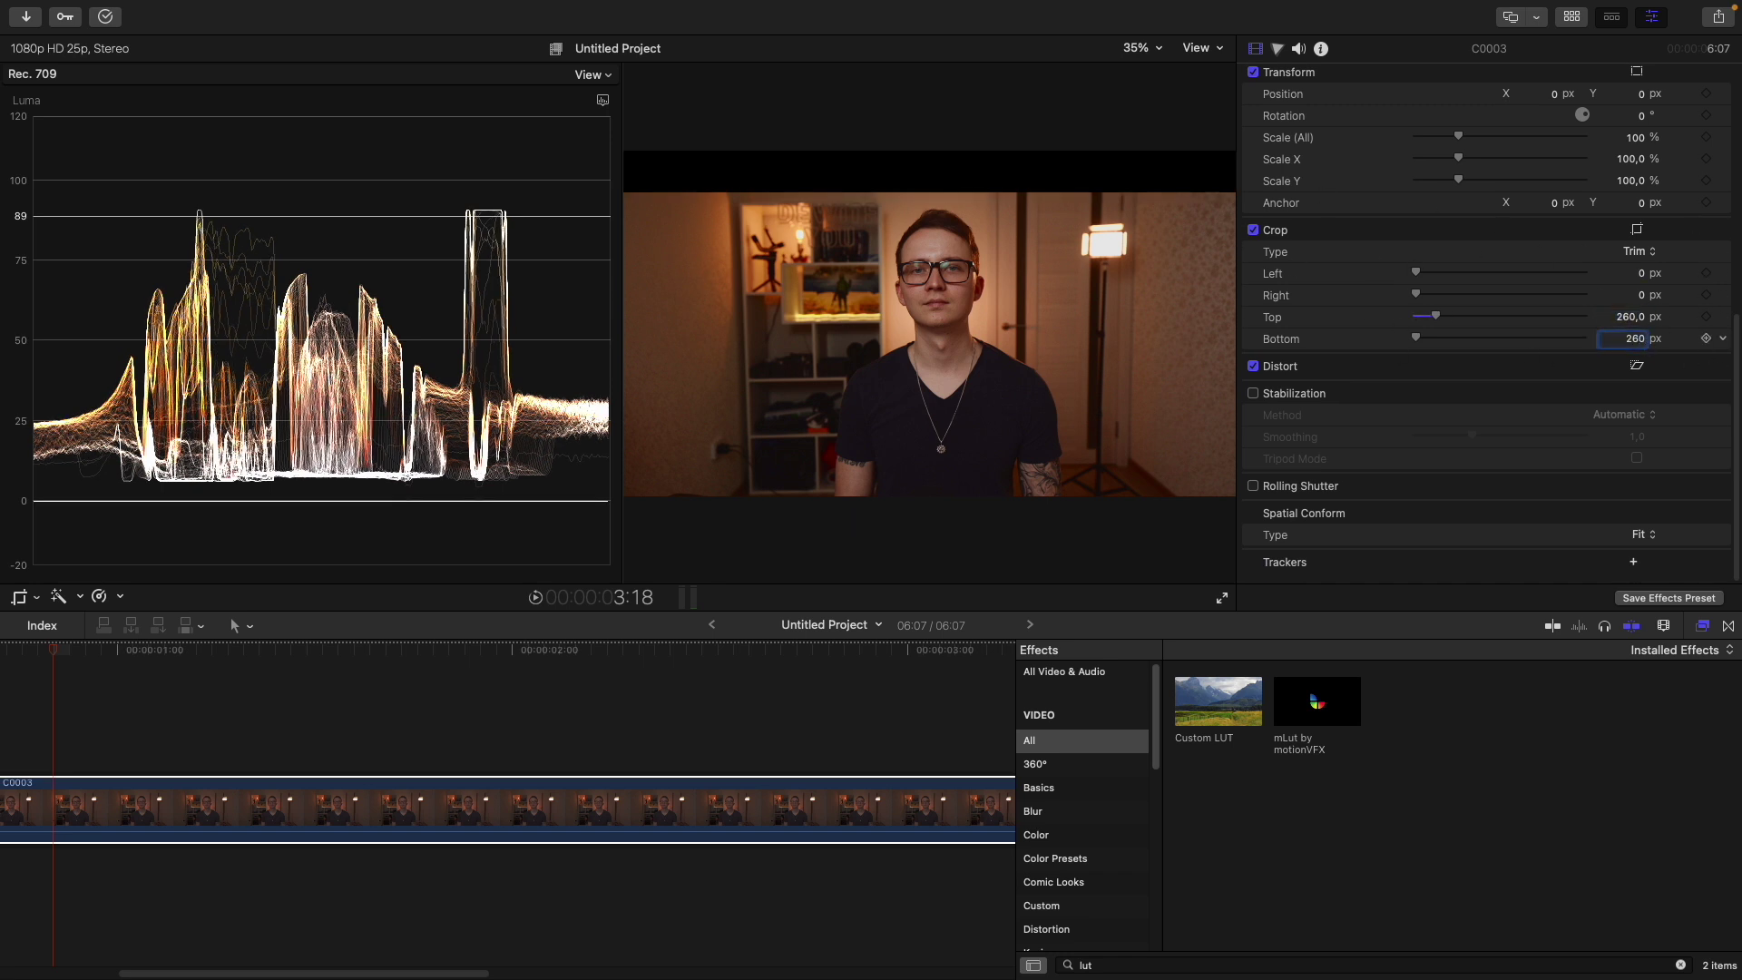
key("Return")
left_click(1222, 597)
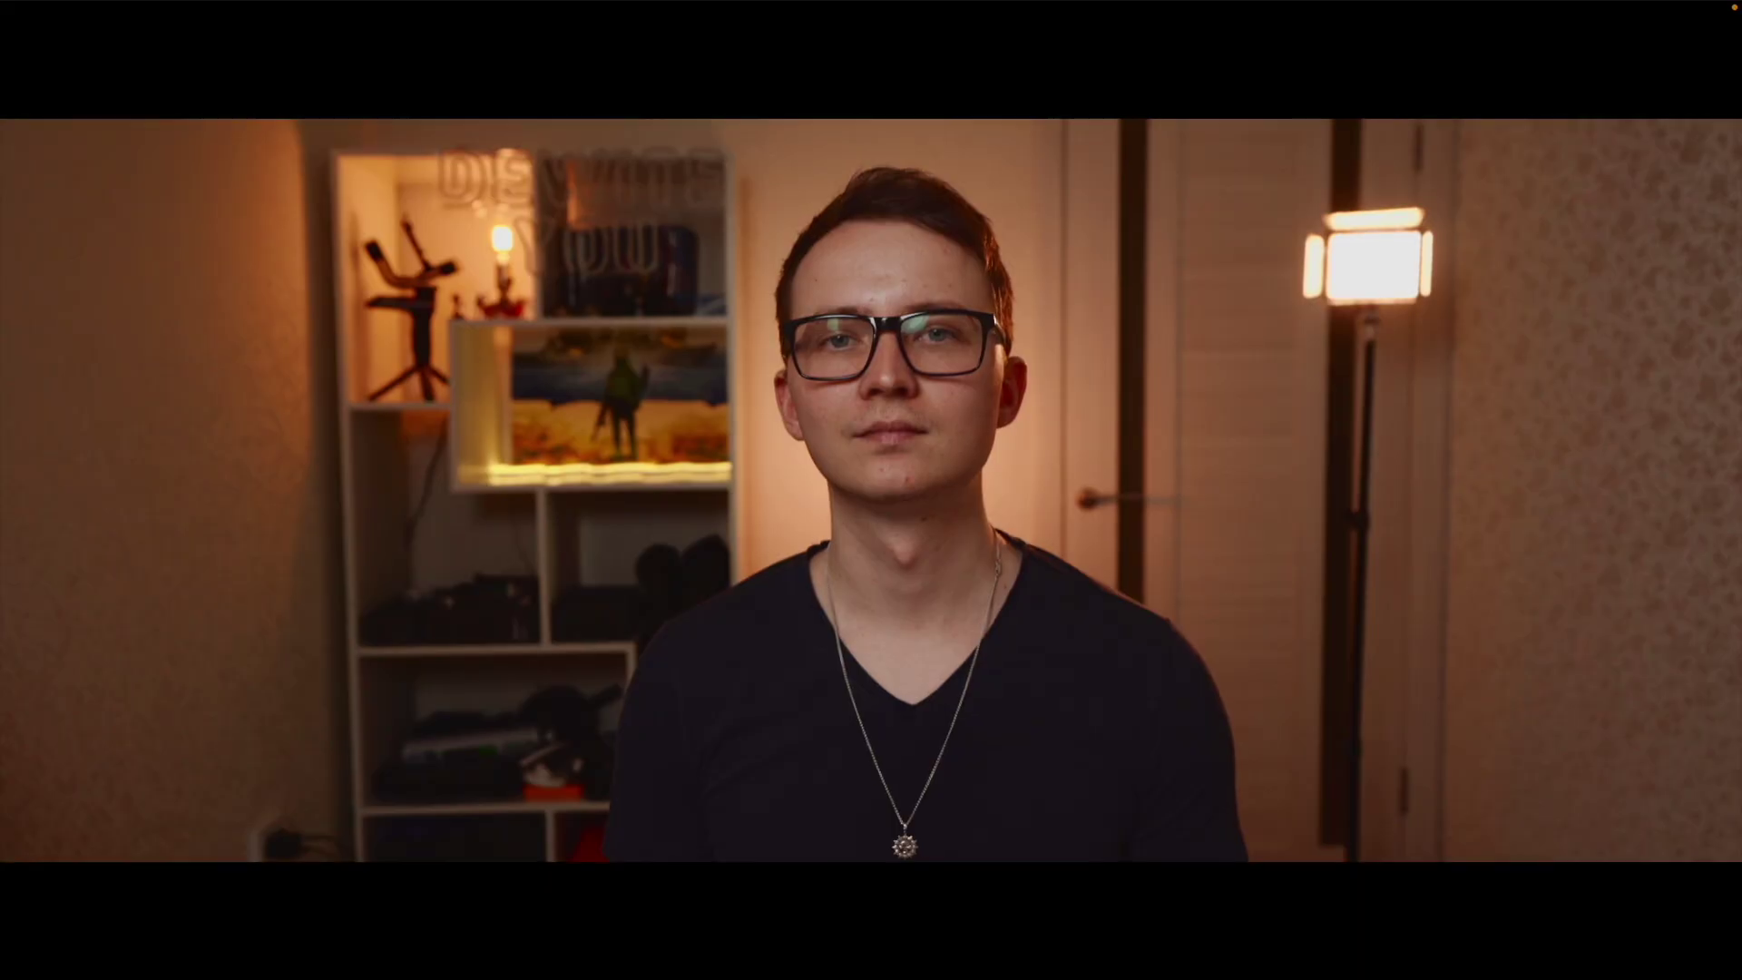
key("Escape")
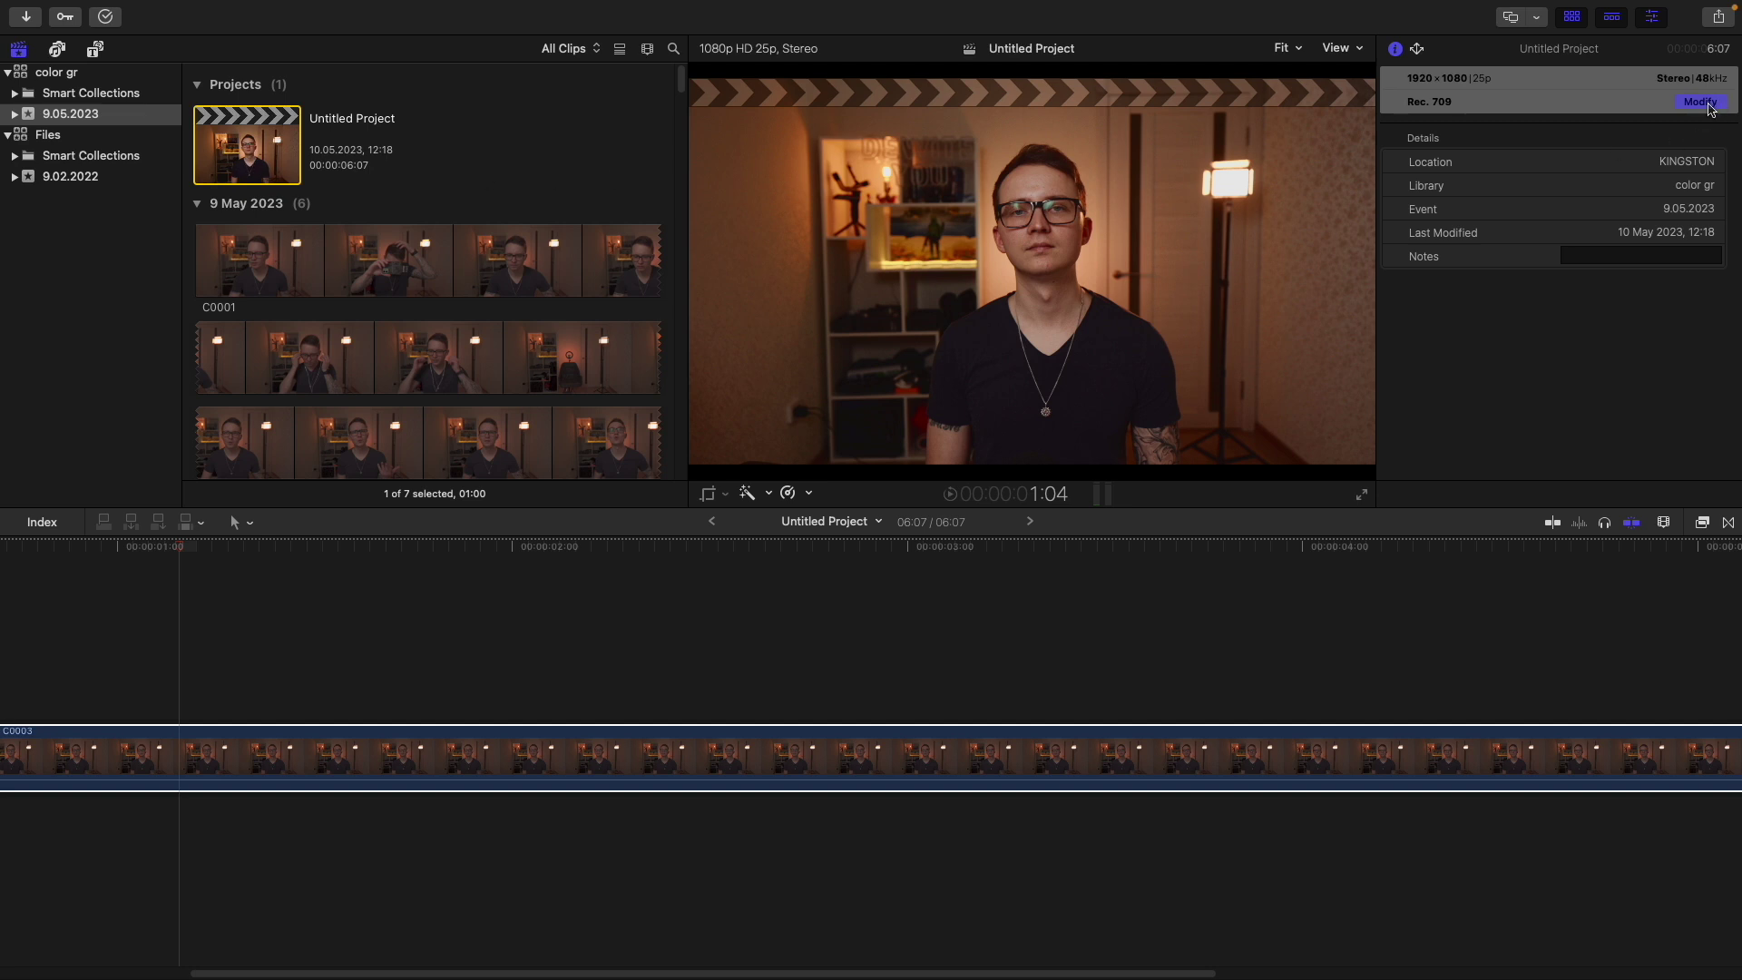
Change the project's video format to Custom with a resolution of 1920 × 822
left_click(1700, 102)
left_click(815, 432)
left_click(821, 747)
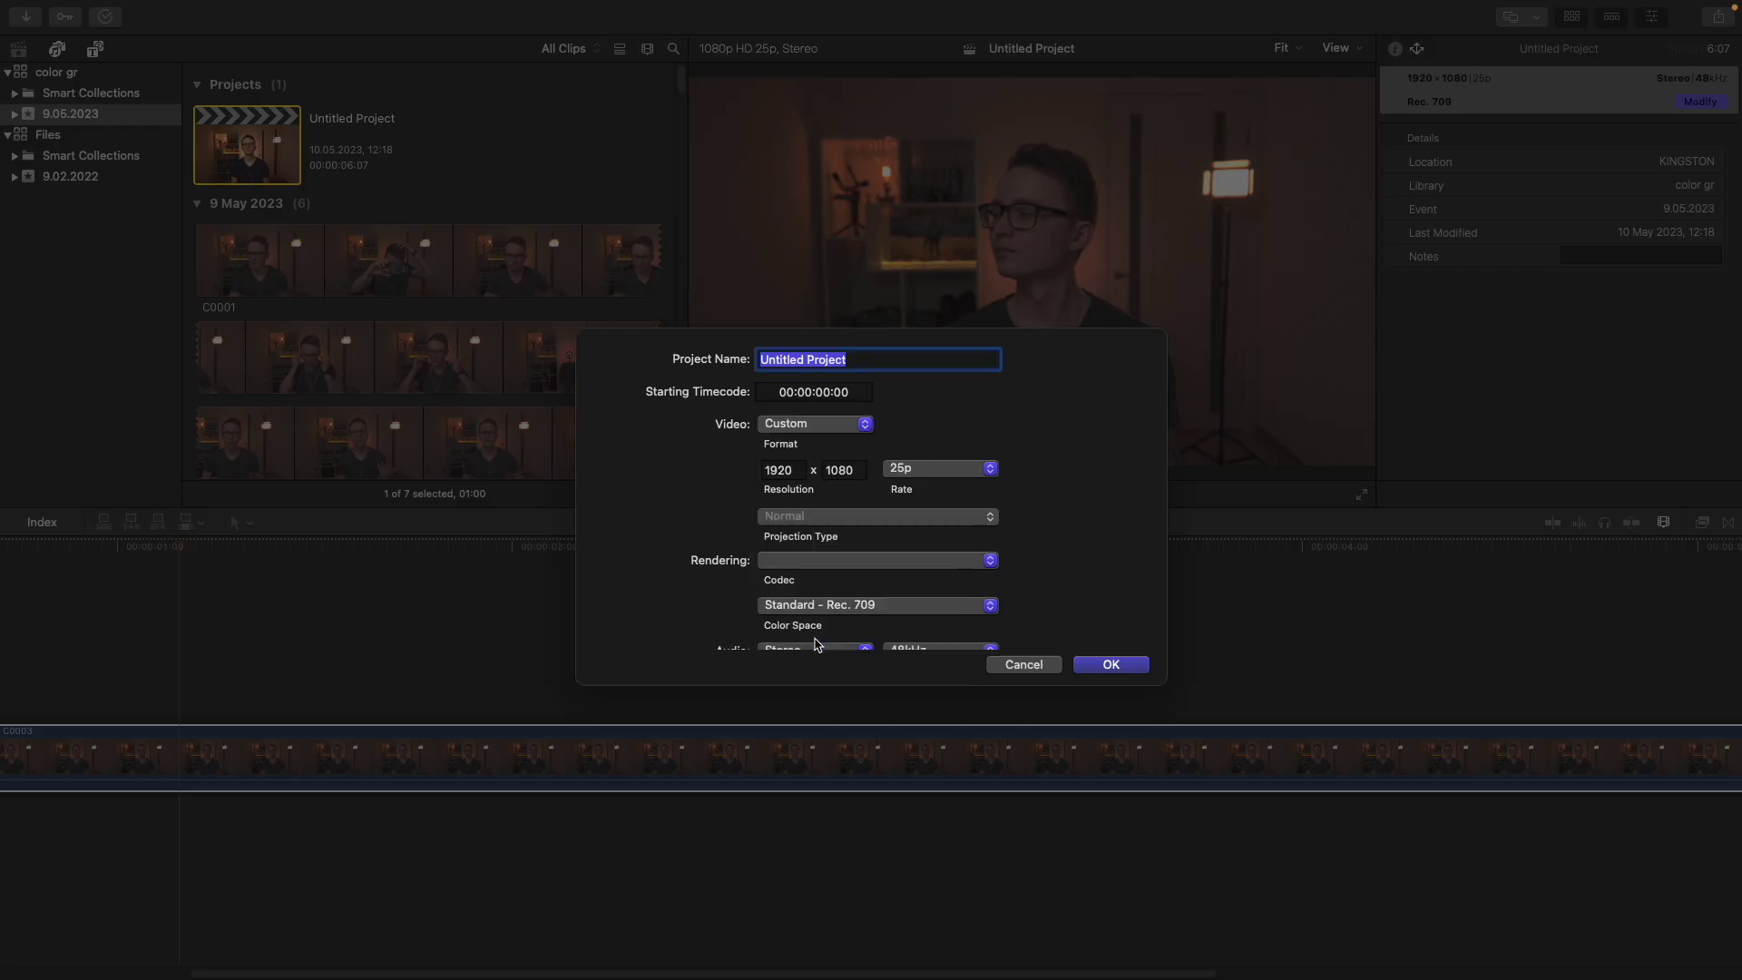
left_click(861, 458)
double_click(861, 458)
type("822")
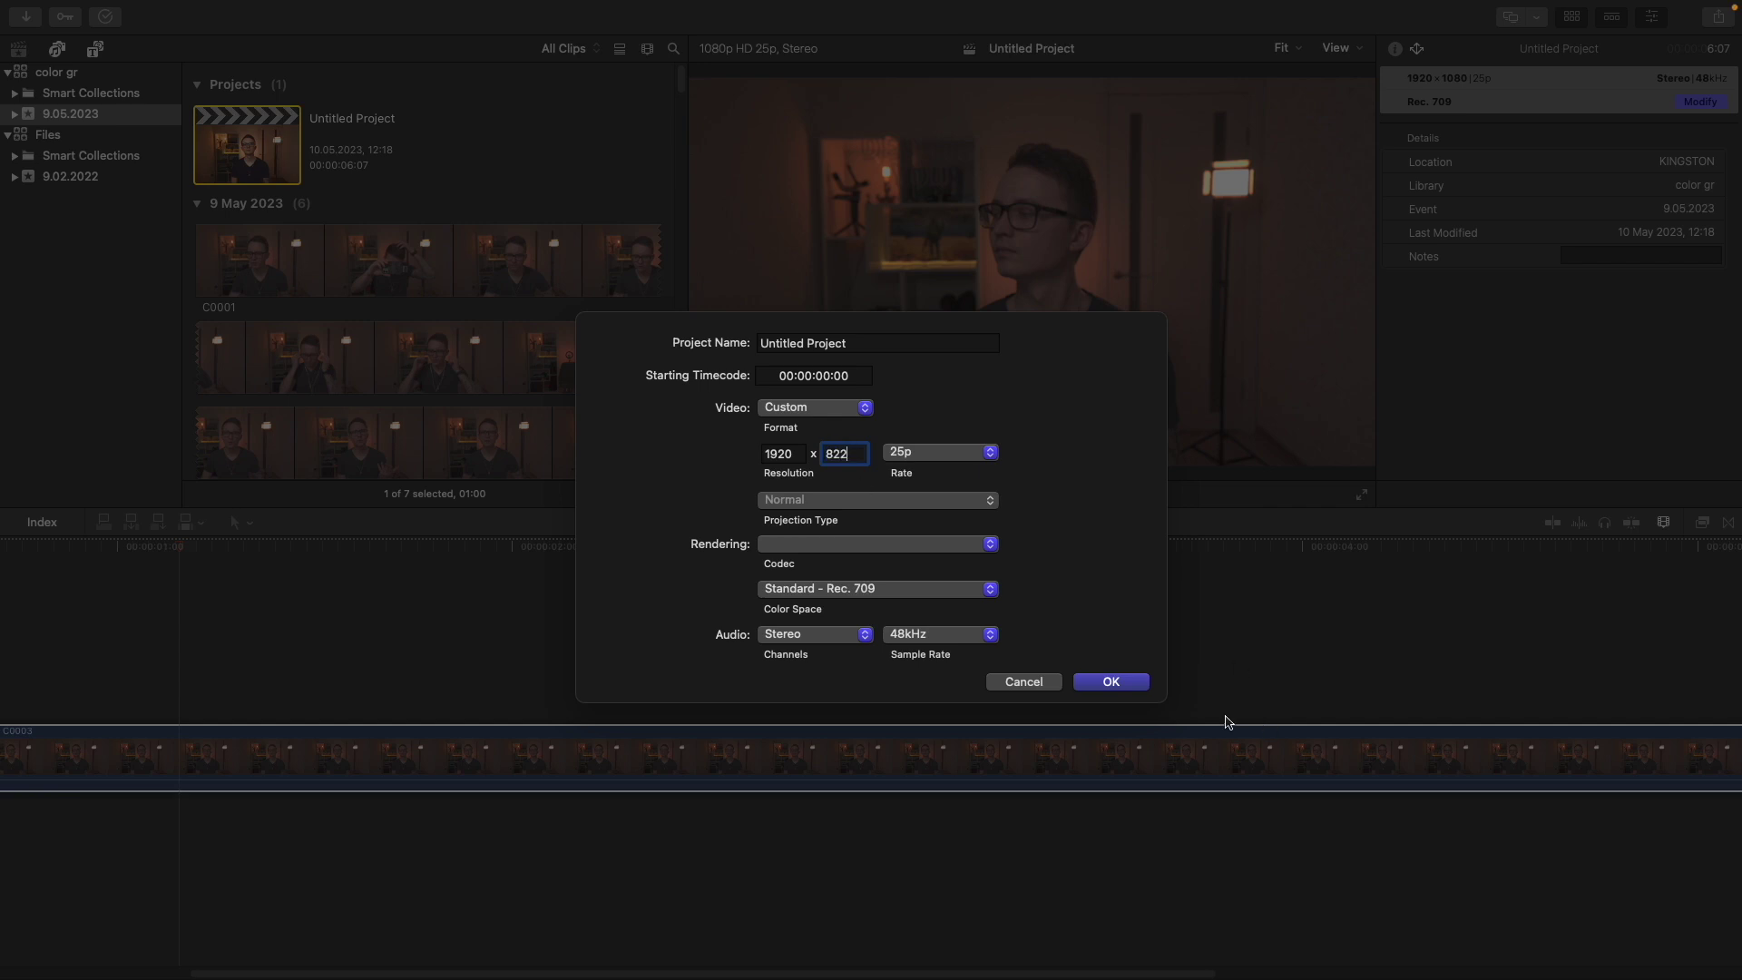
left_click(1110, 681)
Set clip C0003's Spatial Conform type to Fill and check the widescreen frame full screen
left_click(968, 757)
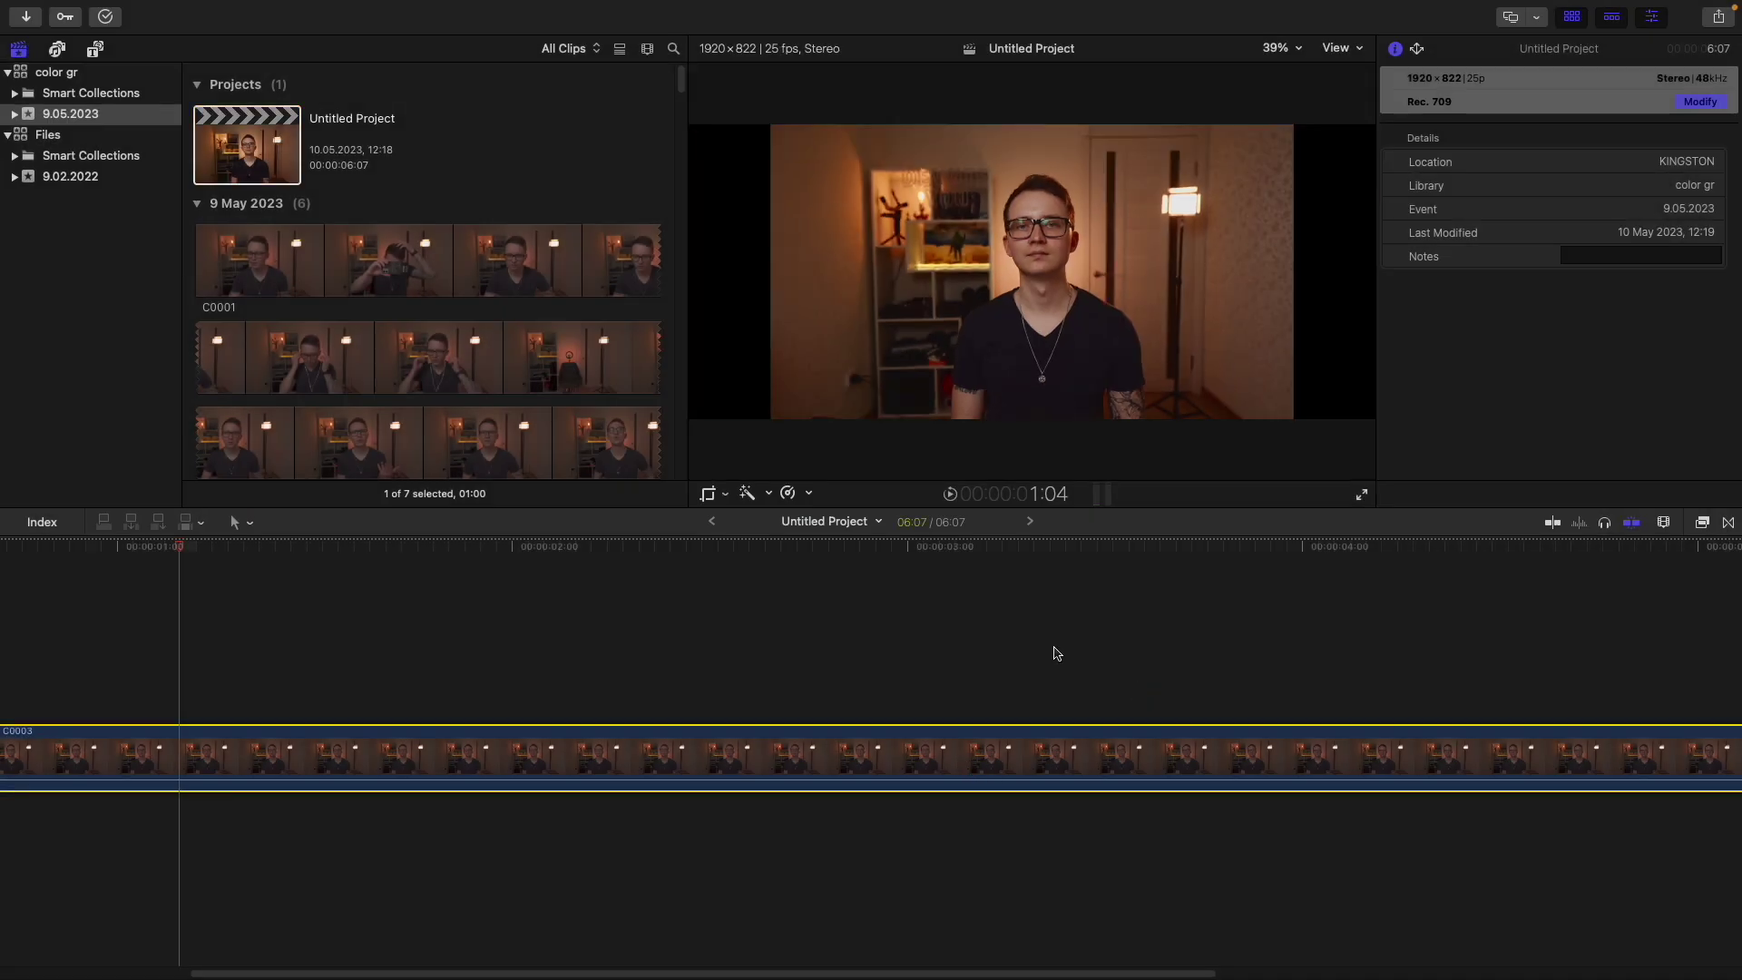
left_click(1624, 213)
scroll(1513, 255, "down", 15)
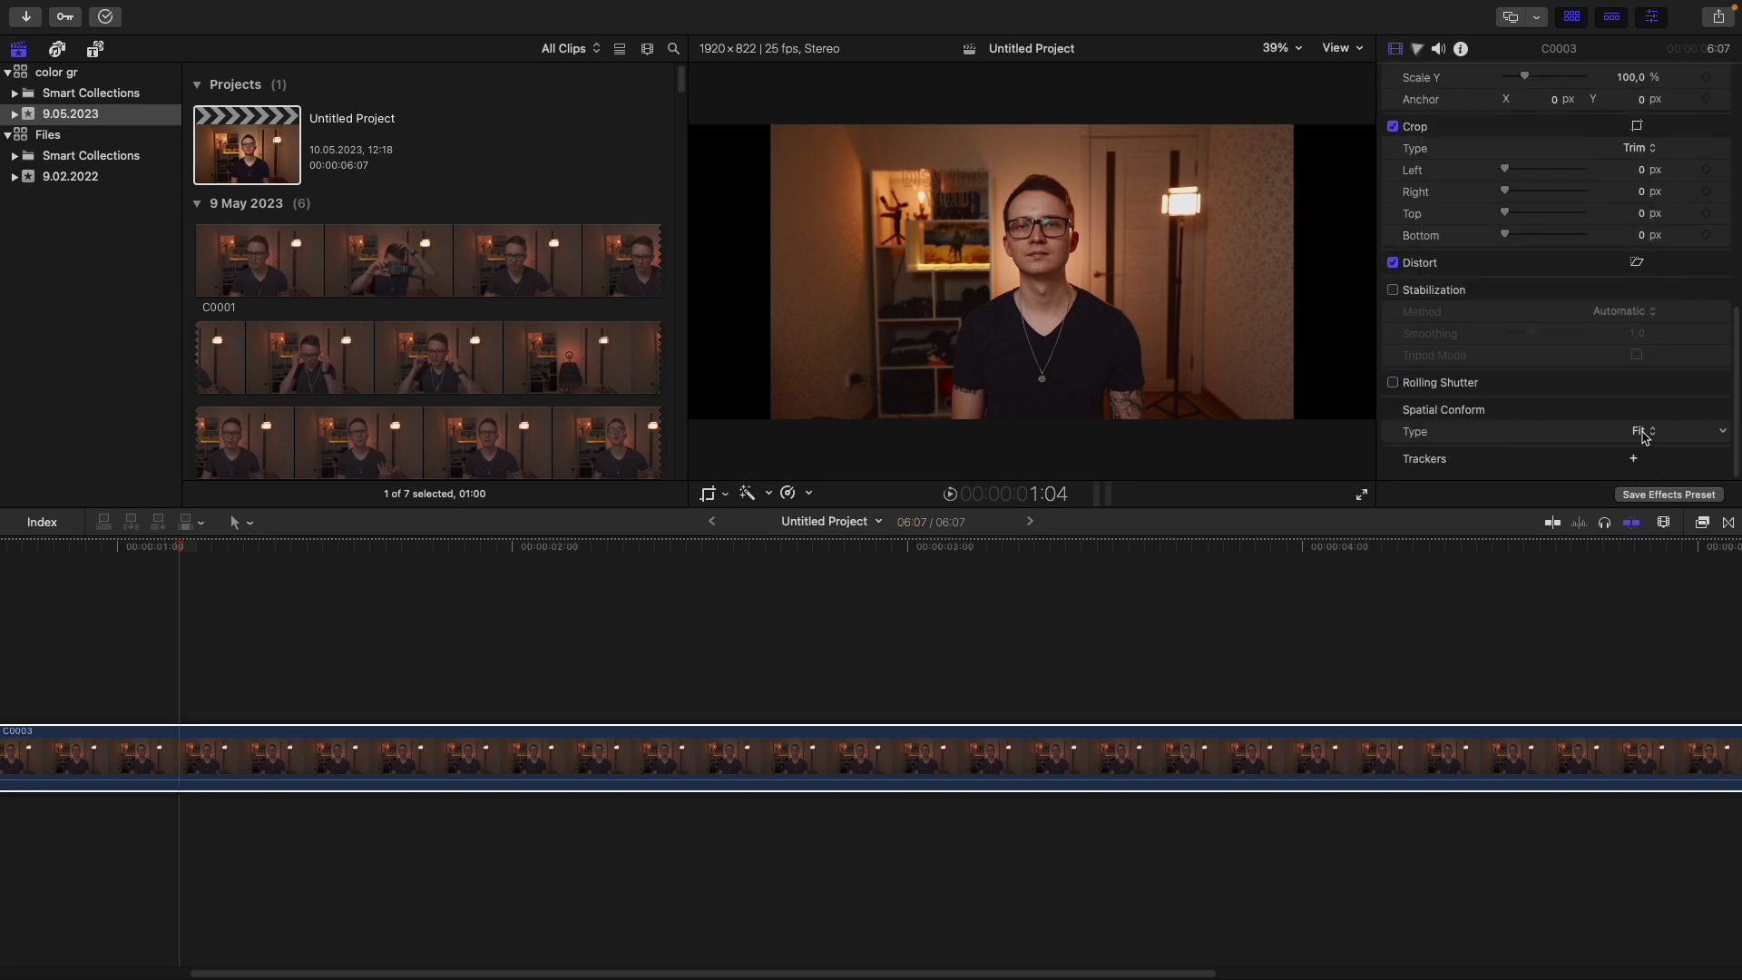
left_click(1642, 431)
left_click(1656, 457)
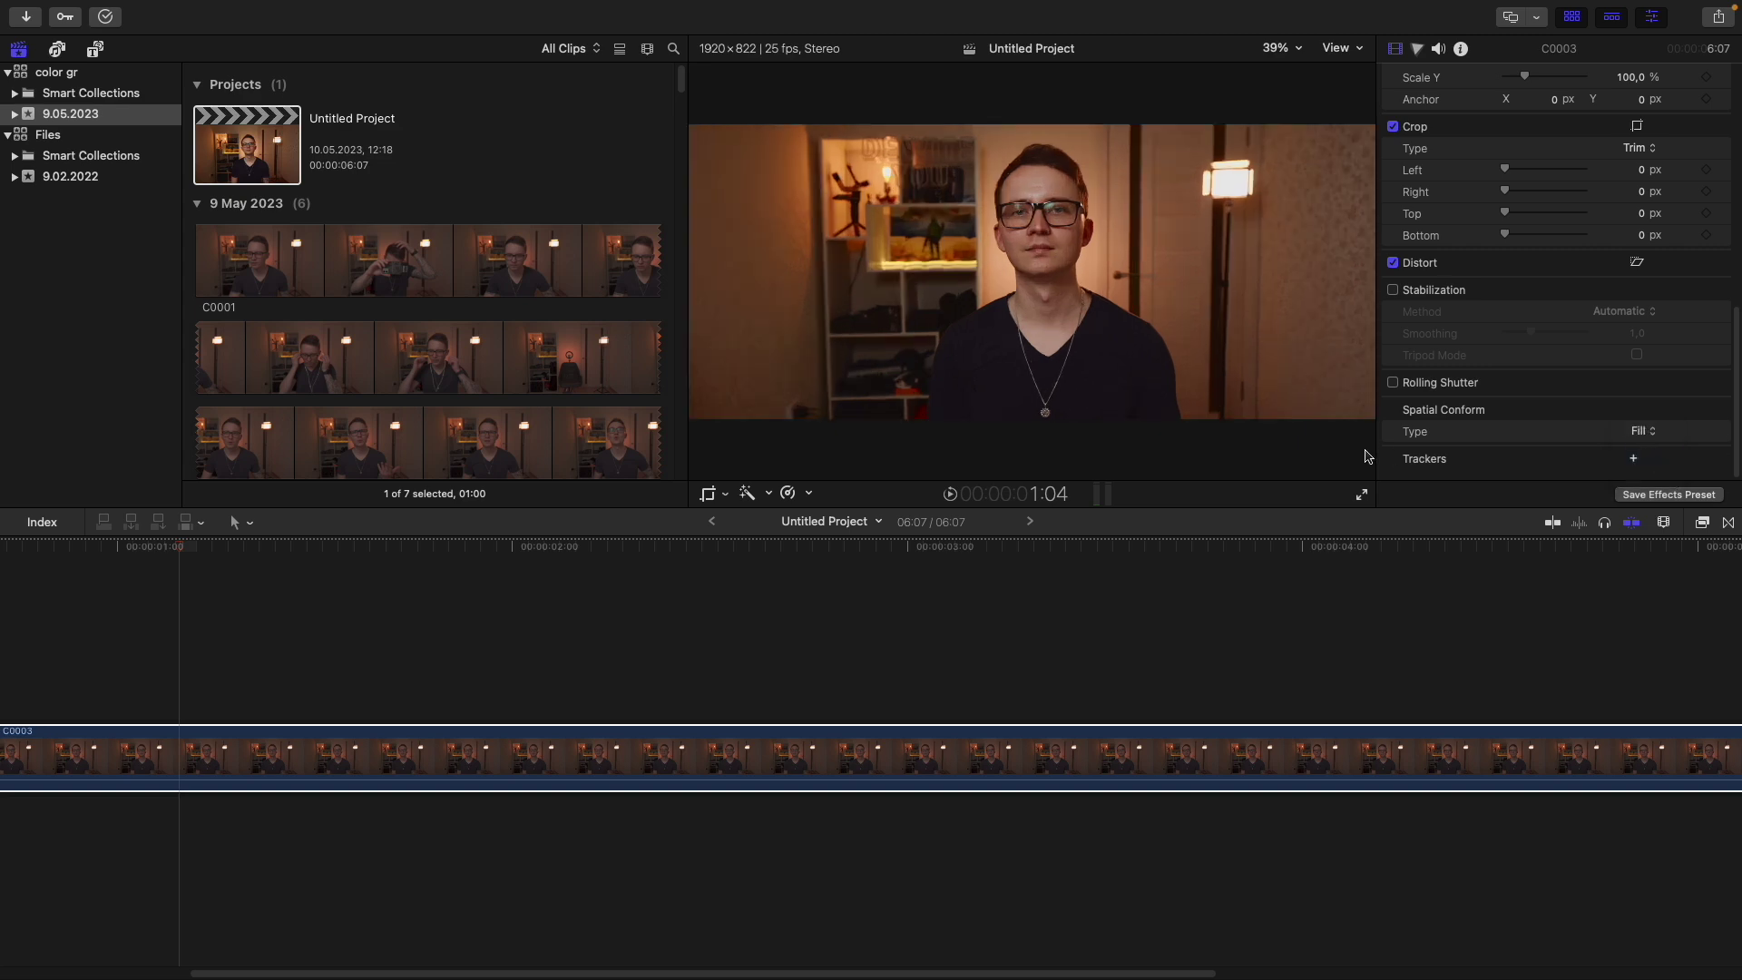
left_click(1361, 494)
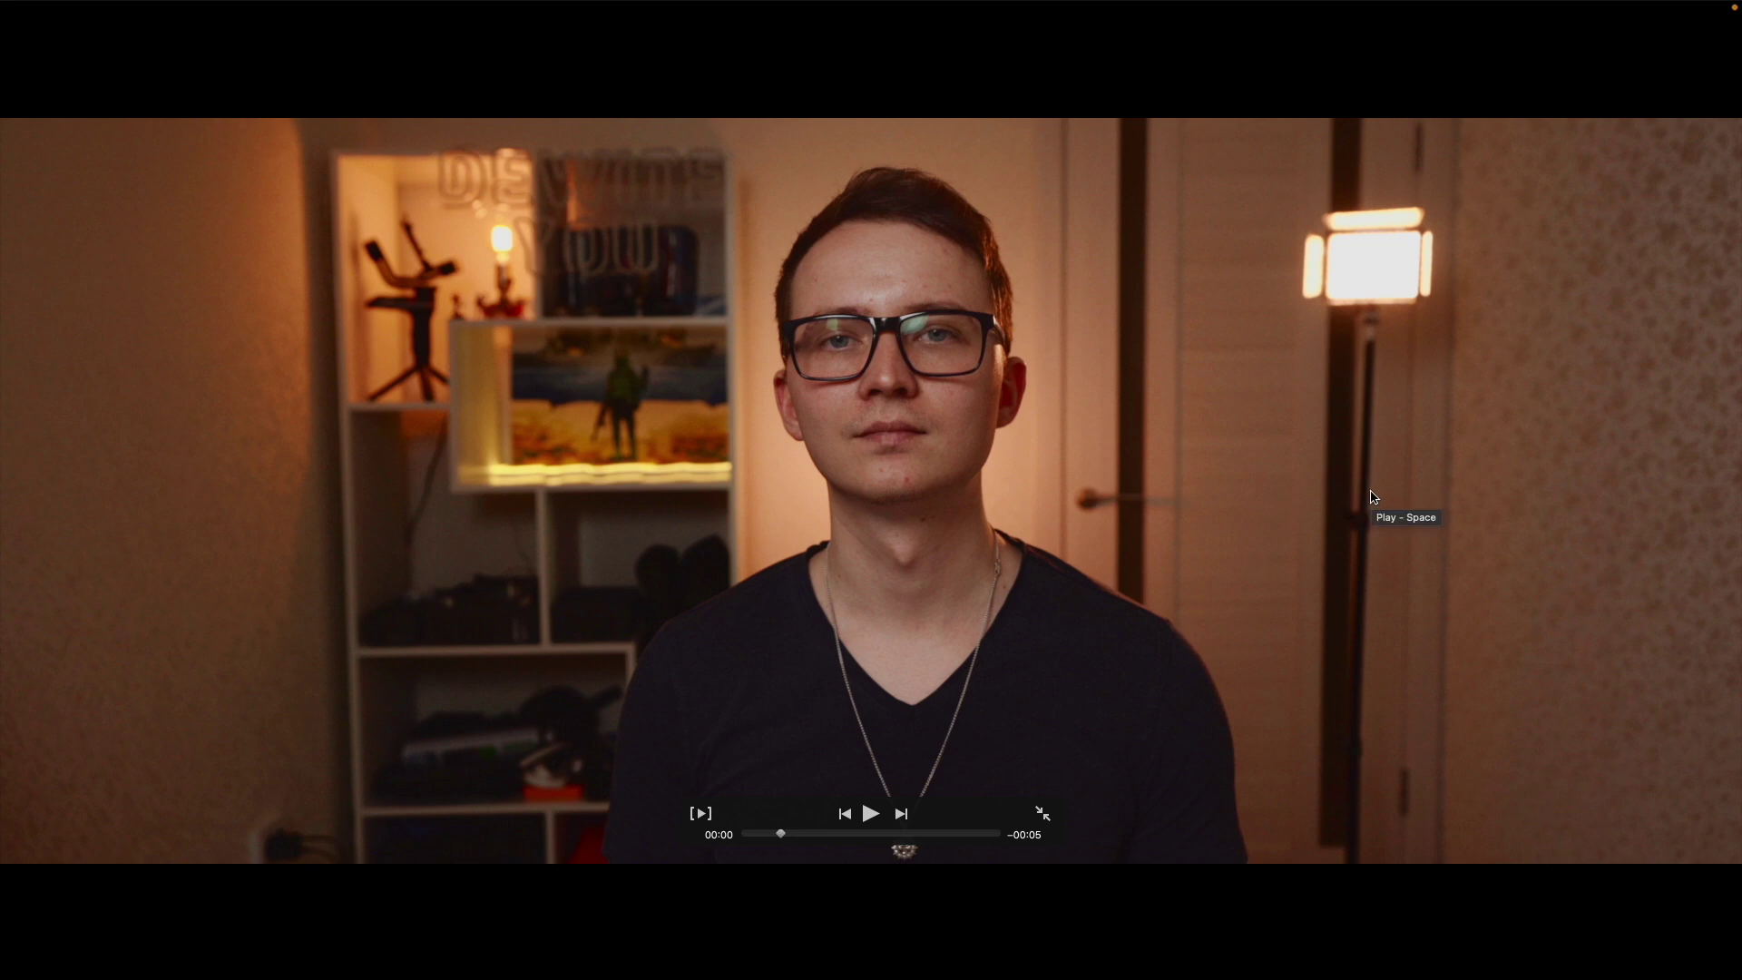
key("Escape")
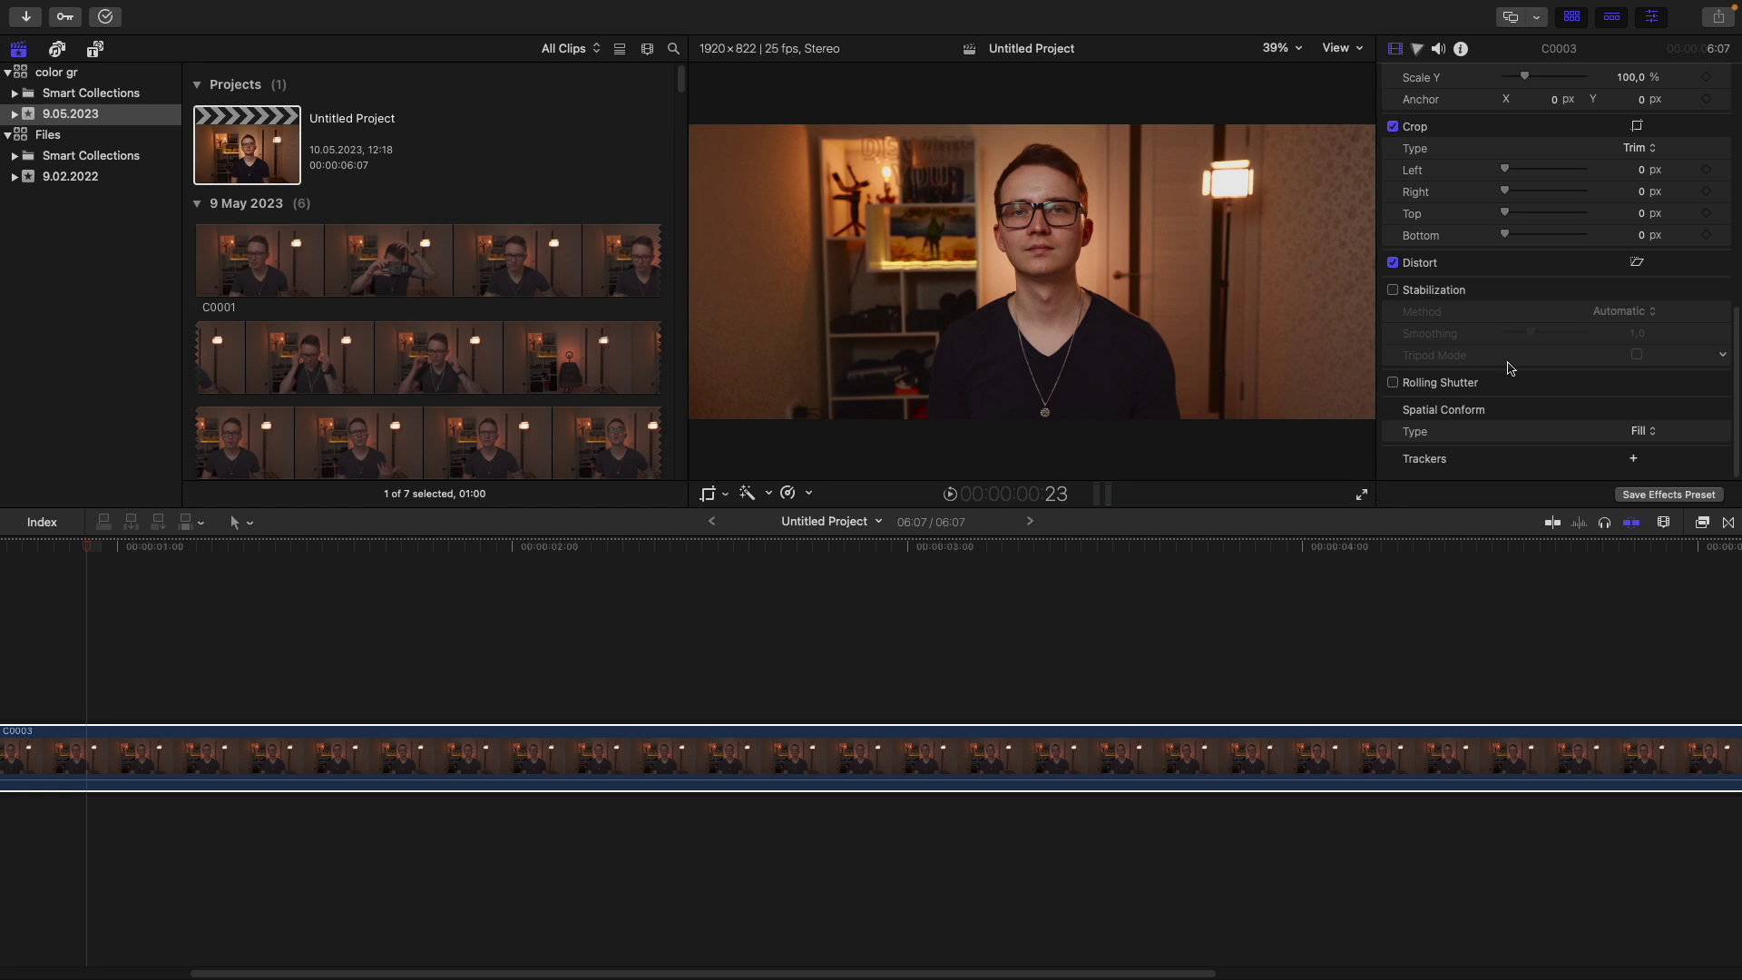
Set the clip's Spatial Conform back to Fit and return the project's video format to 1080p HD
left_click(1630, 433)
left_click(1644, 415)
left_click(255, 139)
left_click(1702, 101)
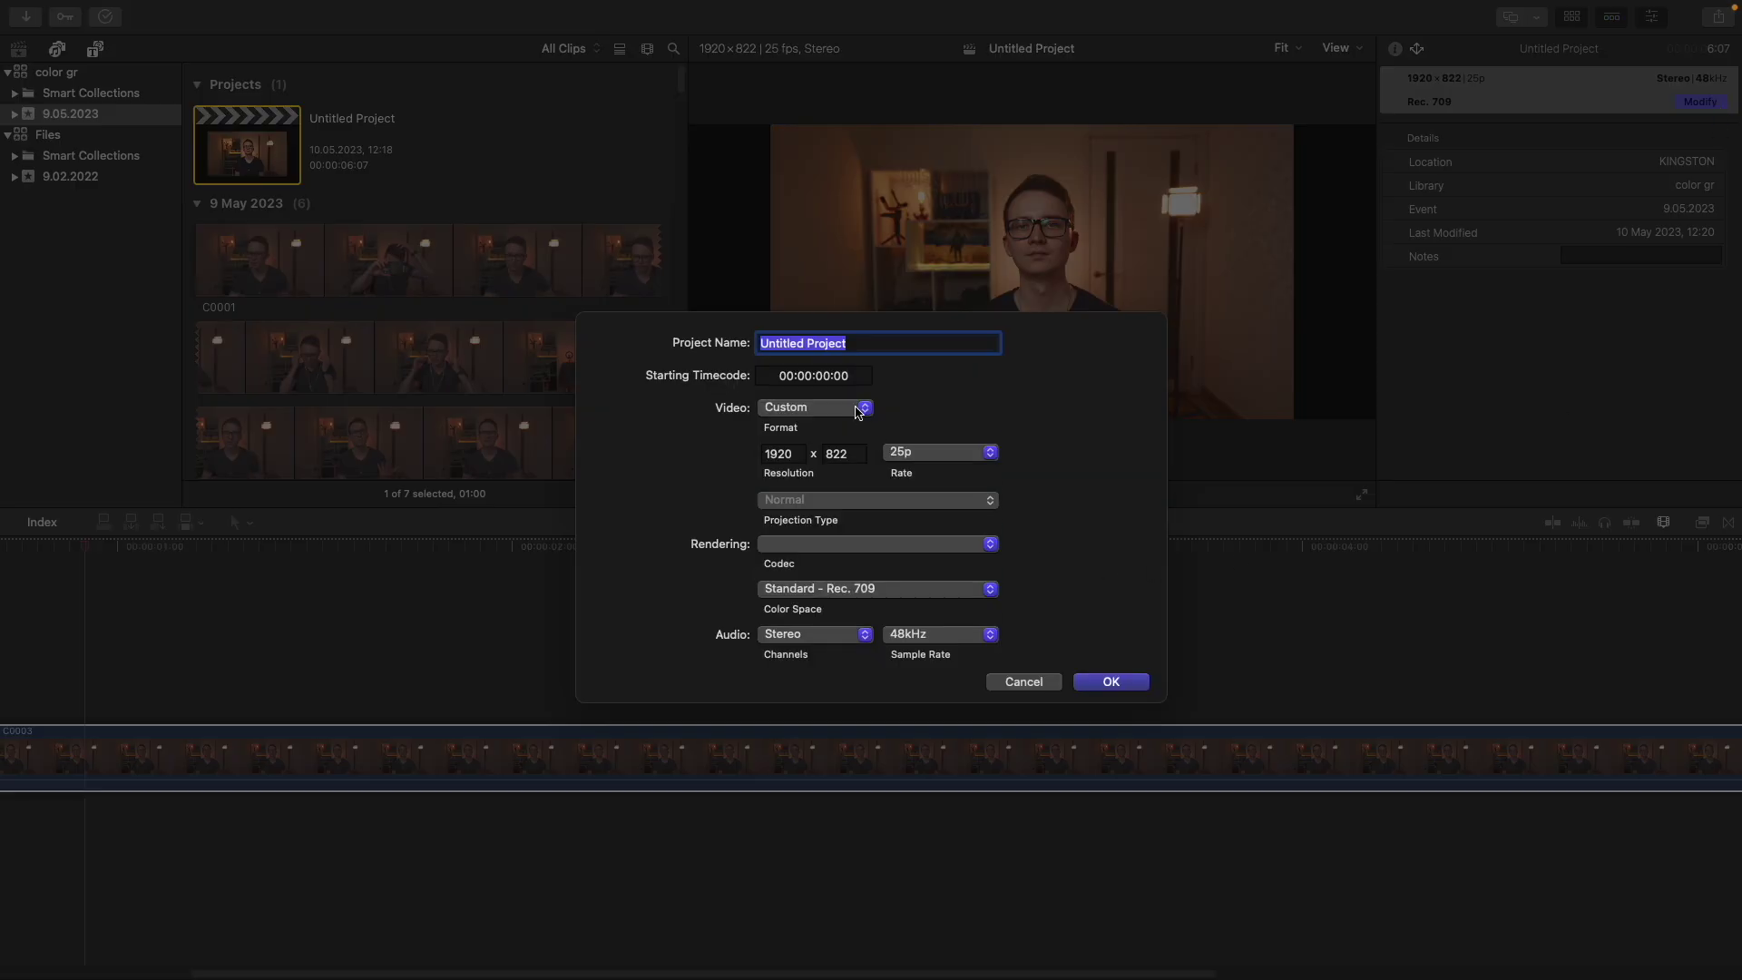
left_click(859, 413)
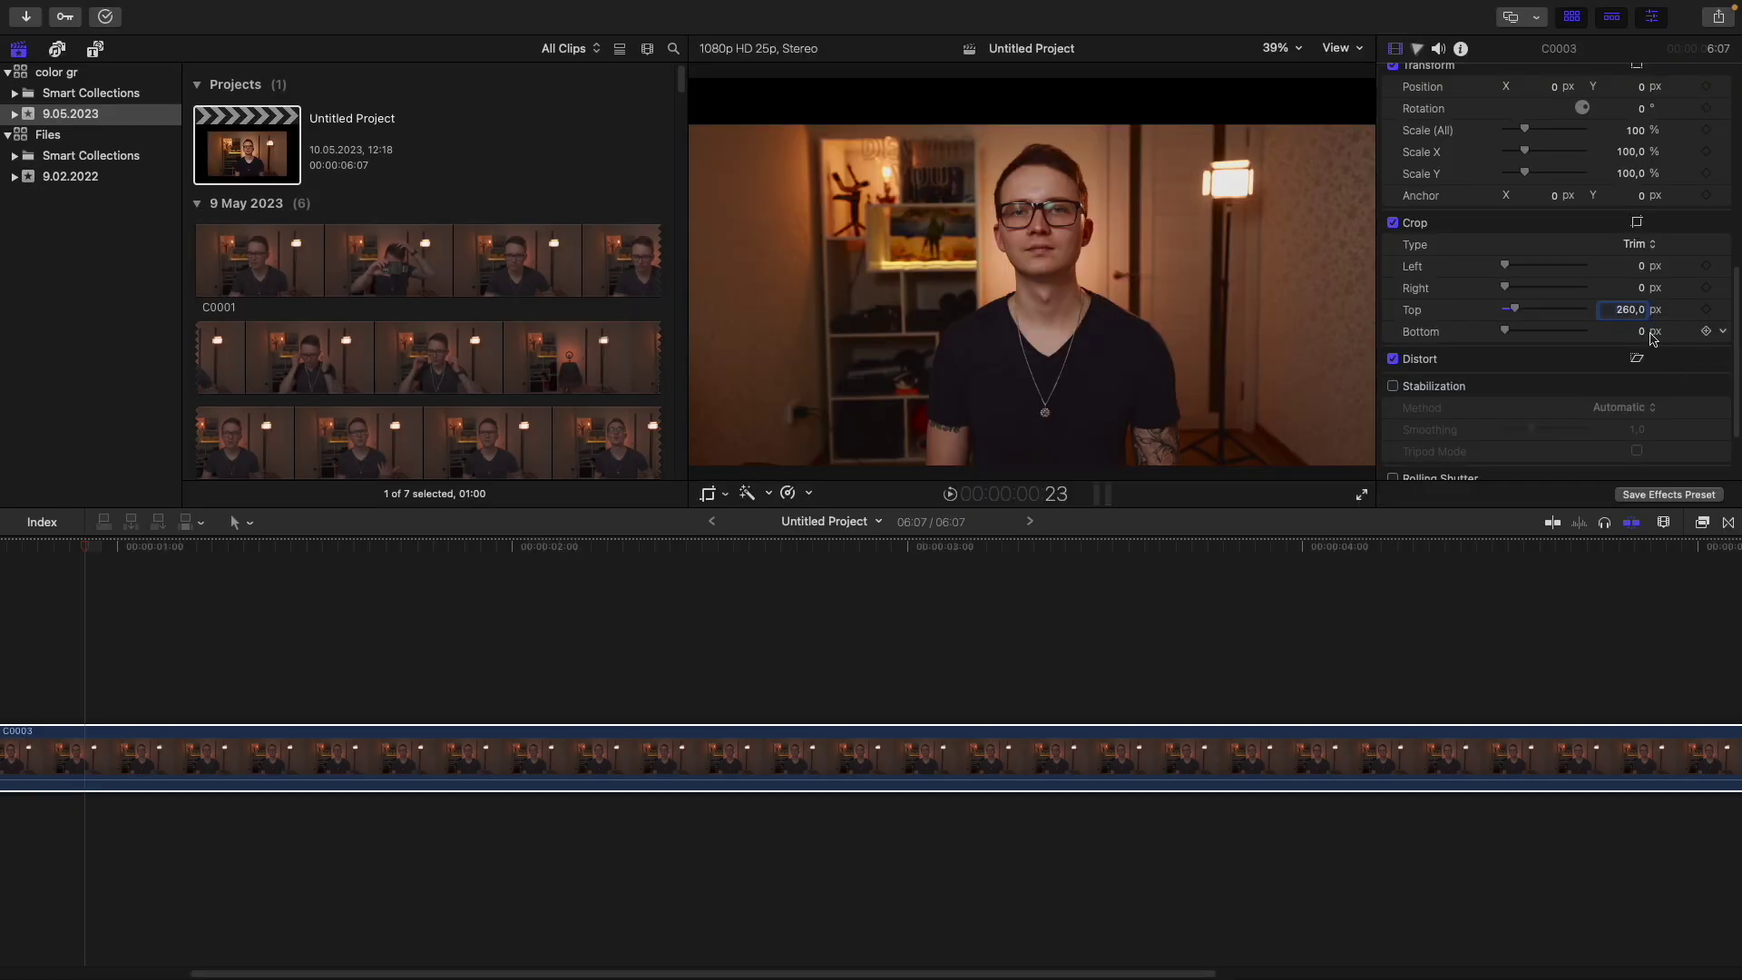
Letterbox clip C0003 by setting its Crop Top and Bottom trims to 260 px
left_click(1648, 336)
type("260")
key("Return")
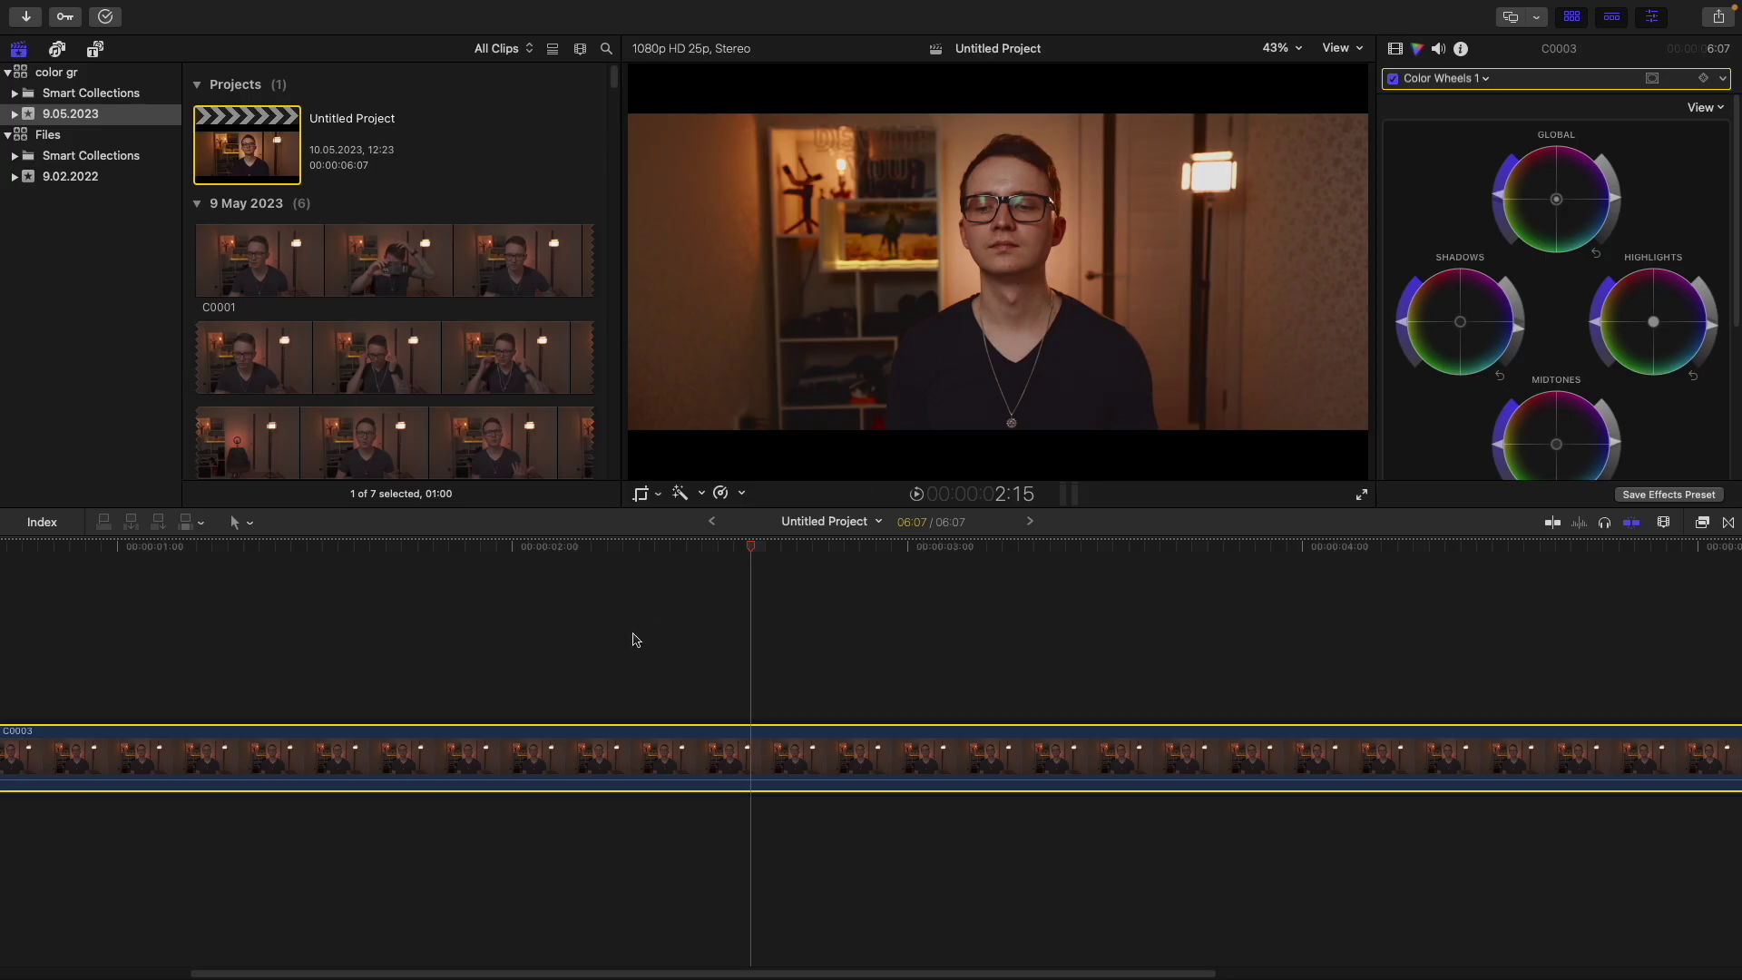
Save the effects of clip C0003 as a video effects preset named Preset Red in the Custom category
left_click(564, 747)
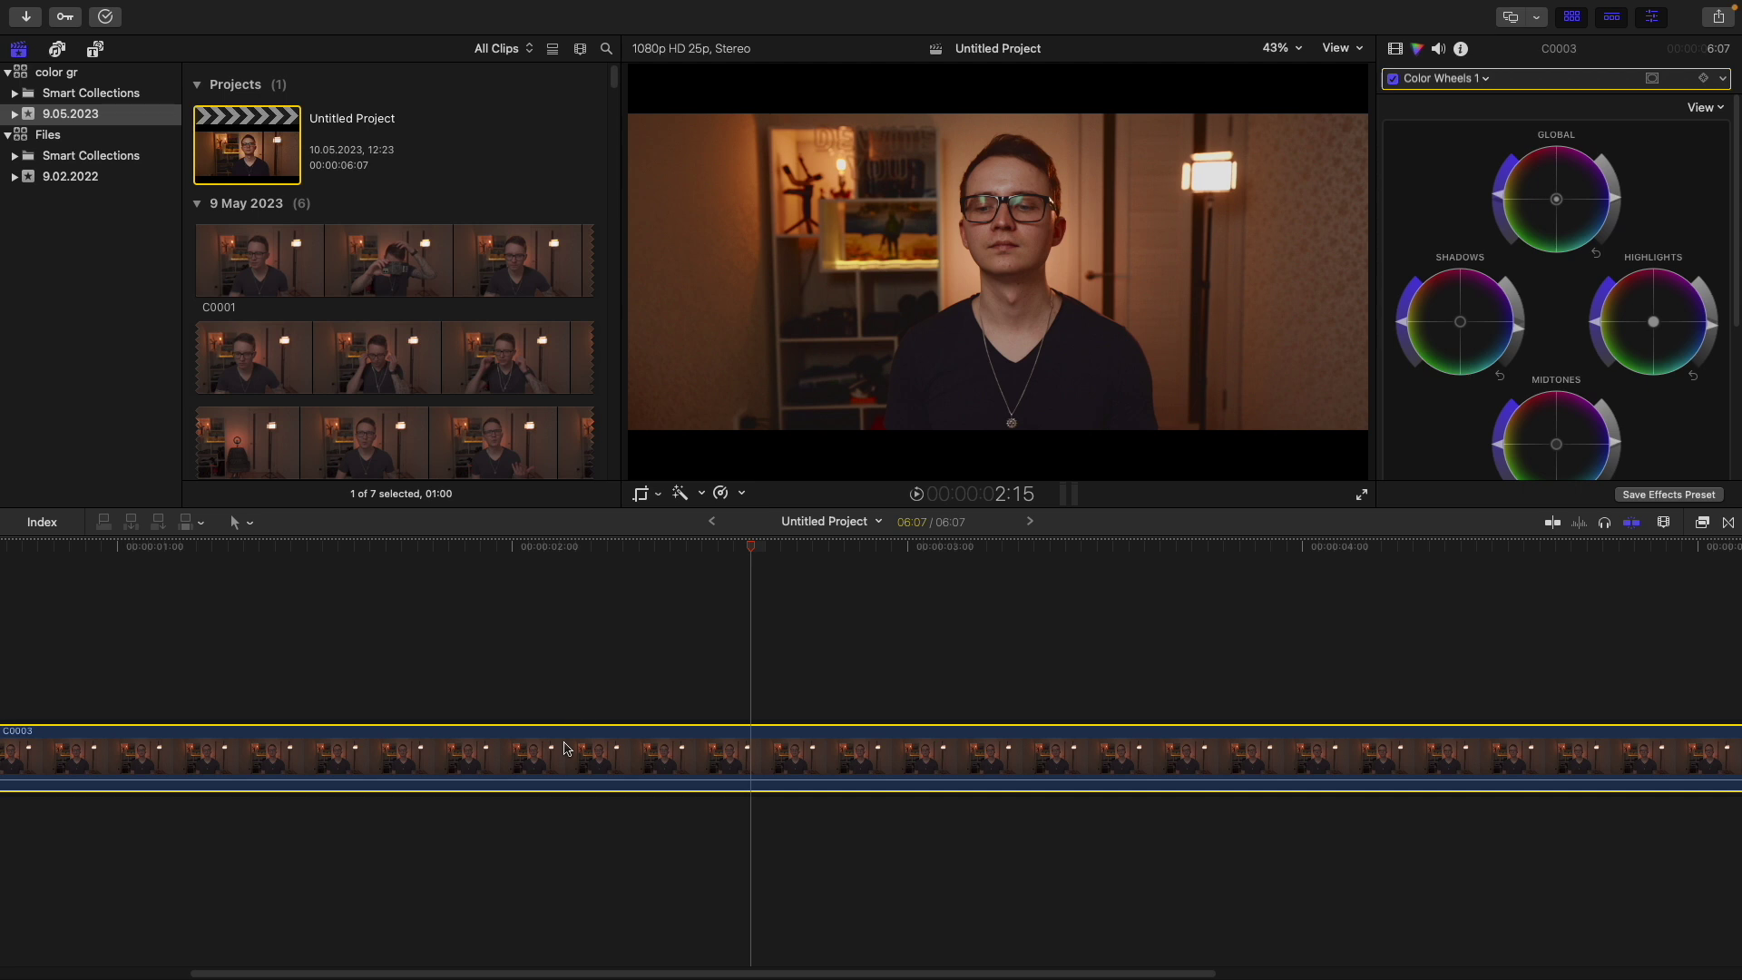
mouse_move(410, 4)
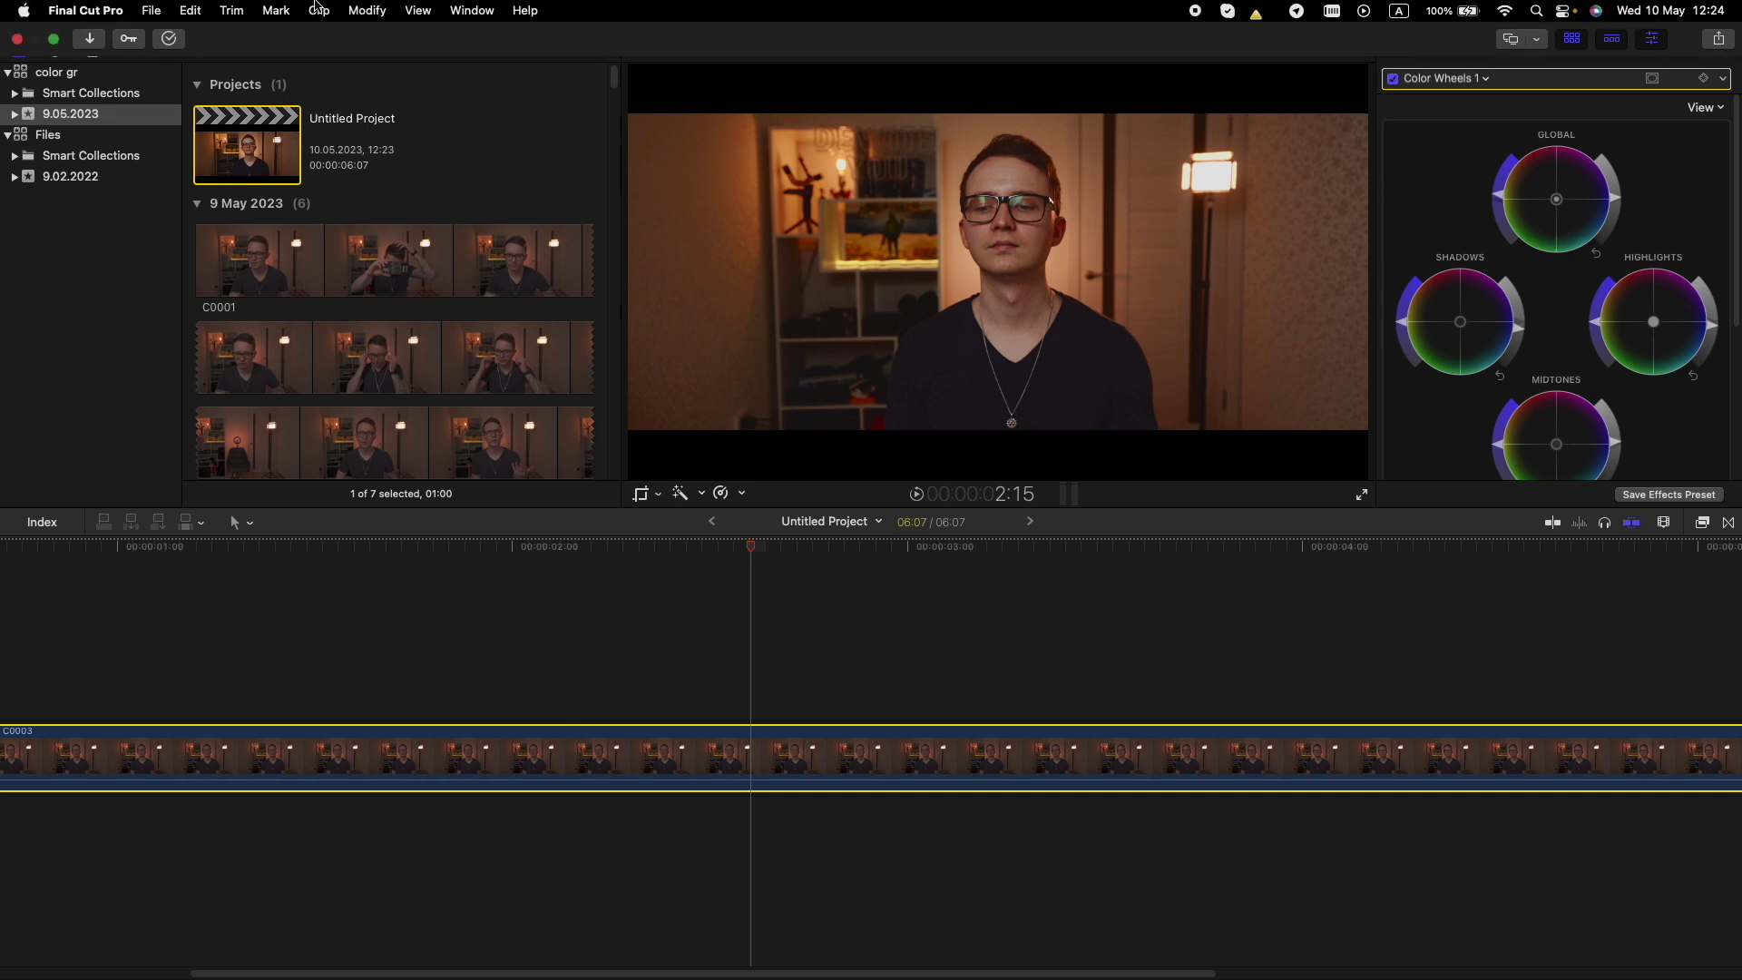
left_click(158, 13)
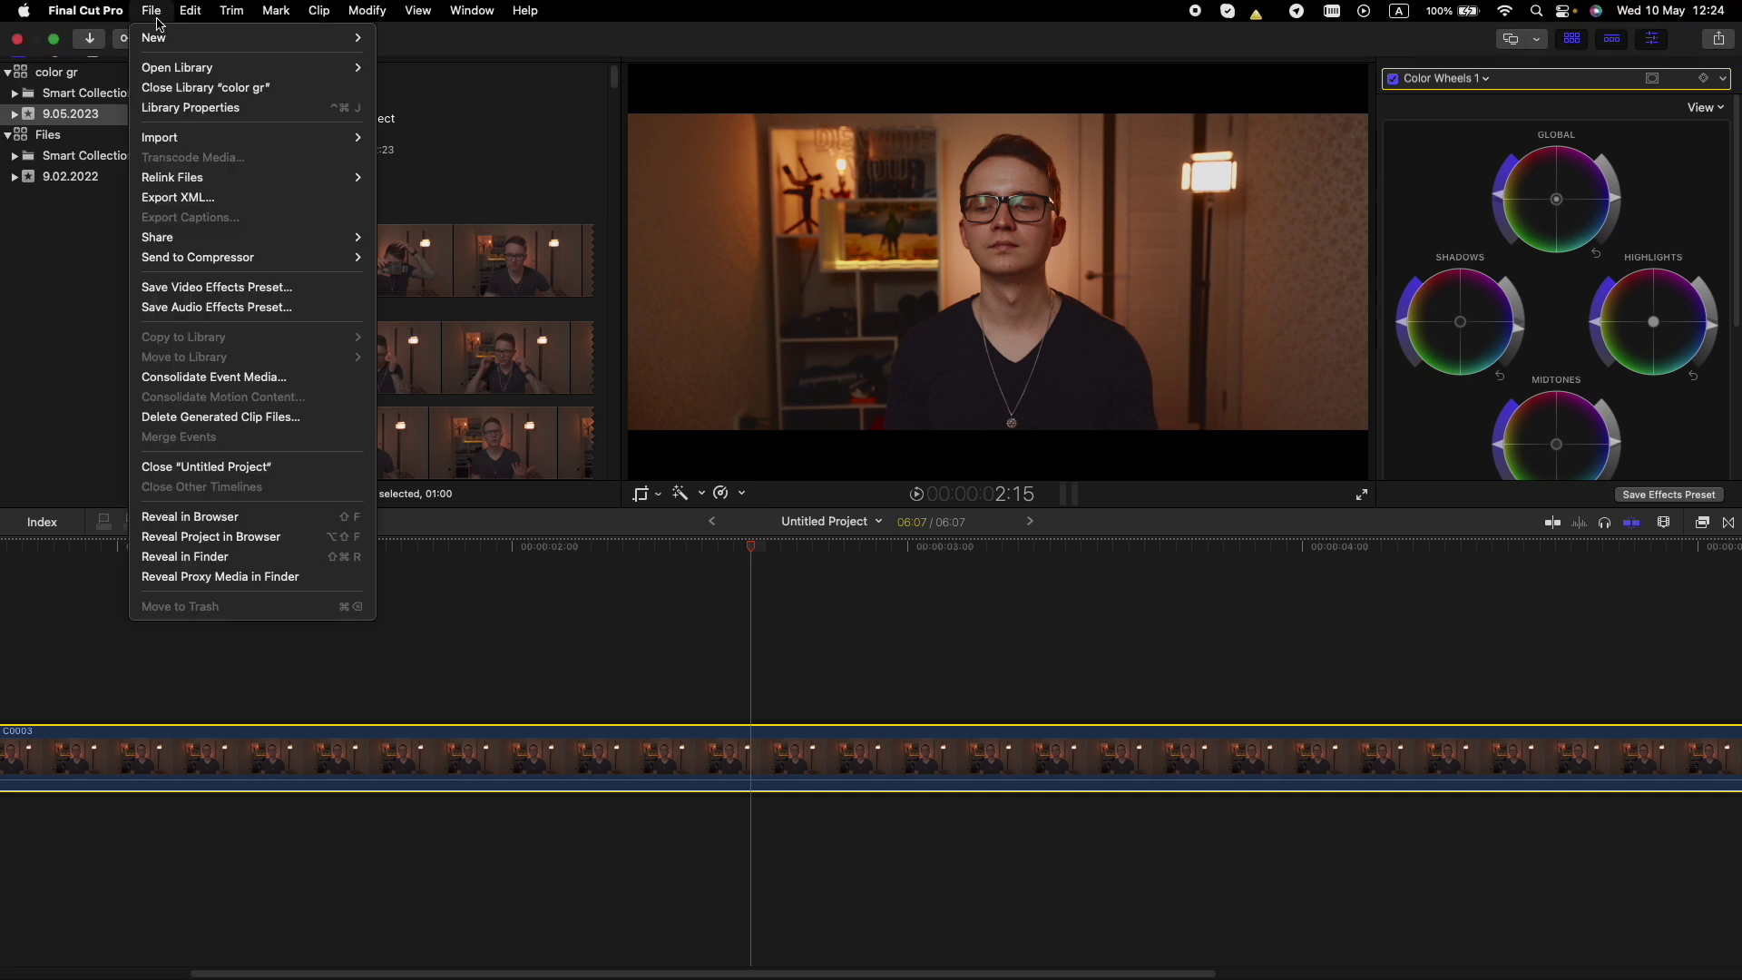
left_click(228, 287)
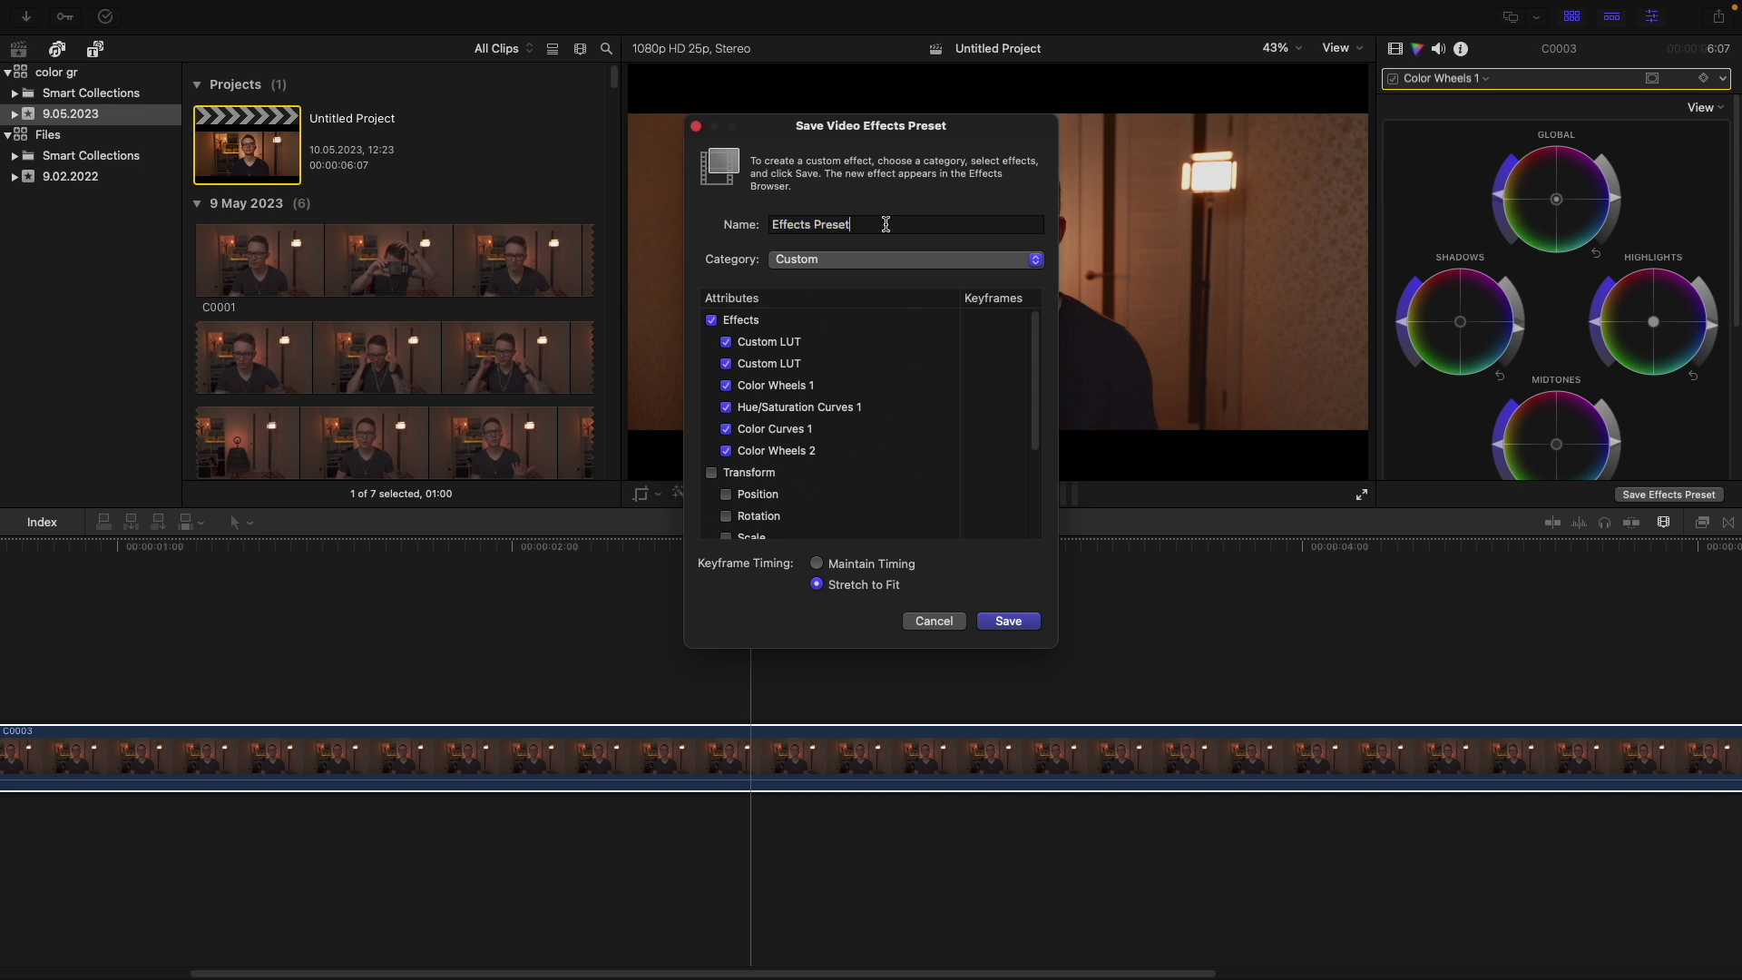
type("Fa")
left_click(956, 259)
left_click(778, 264)
left_click(1008, 621)
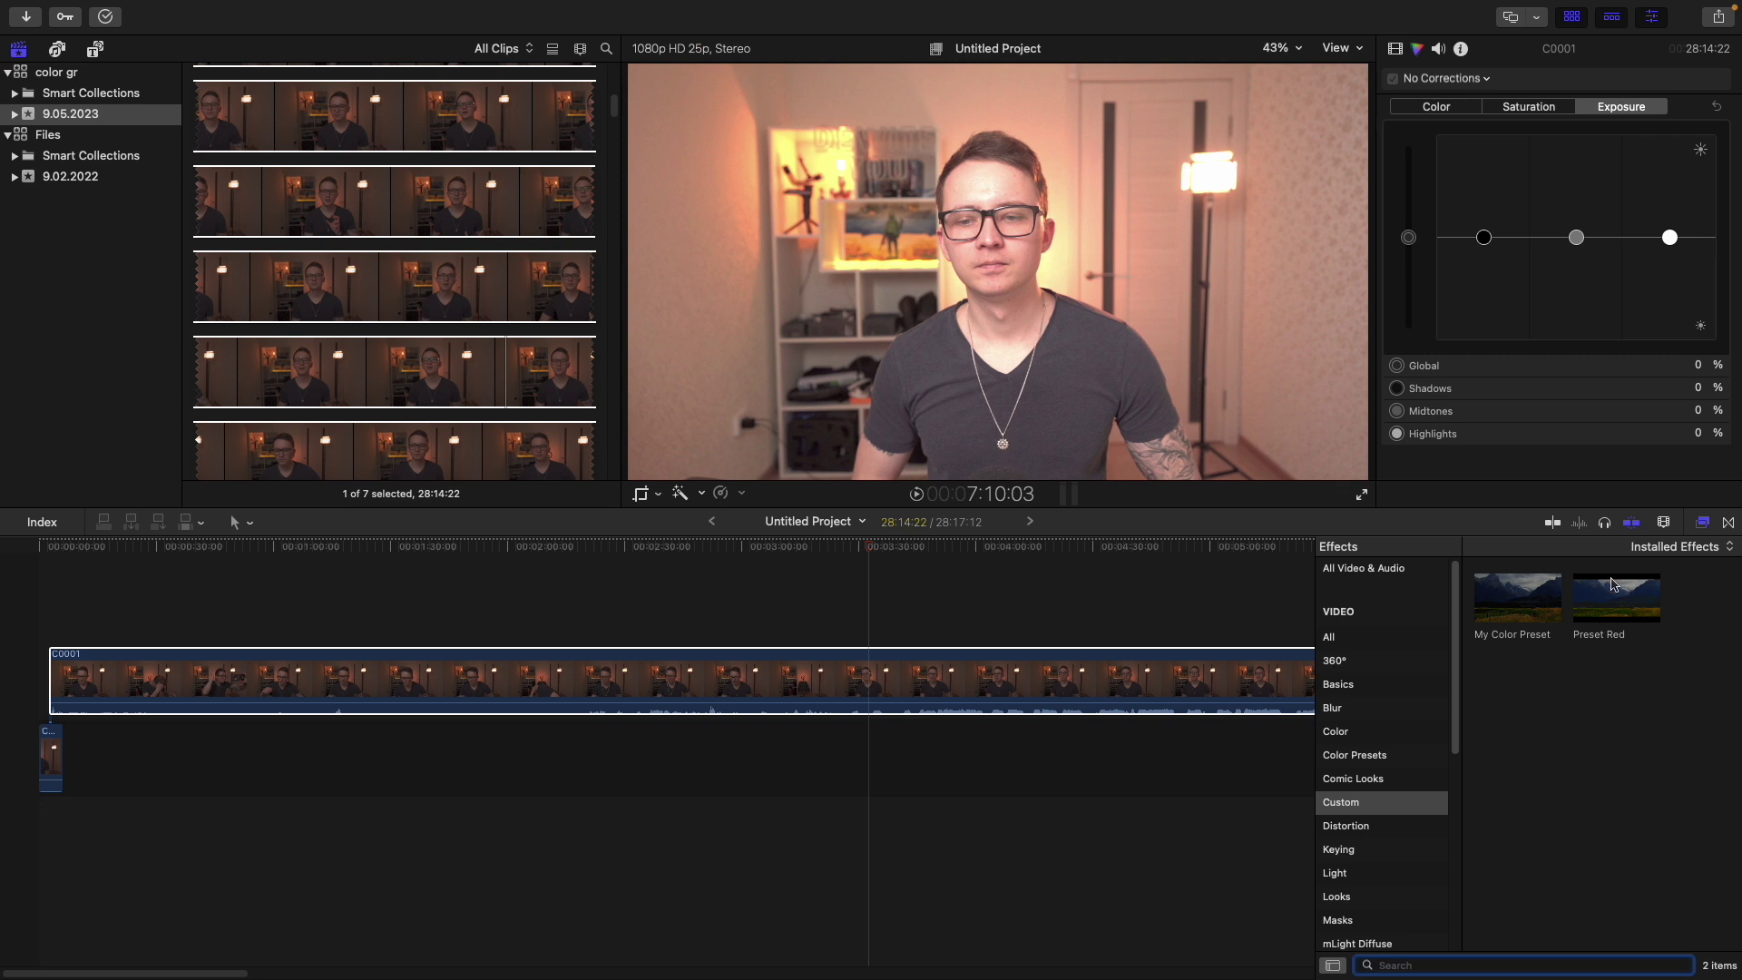
Apply the custom effect Preset Red to clip C0001 in the timeline
left_click(1633, 613)
left_click_drag(1632, 612, 877, 687)
left_click(877, 687)
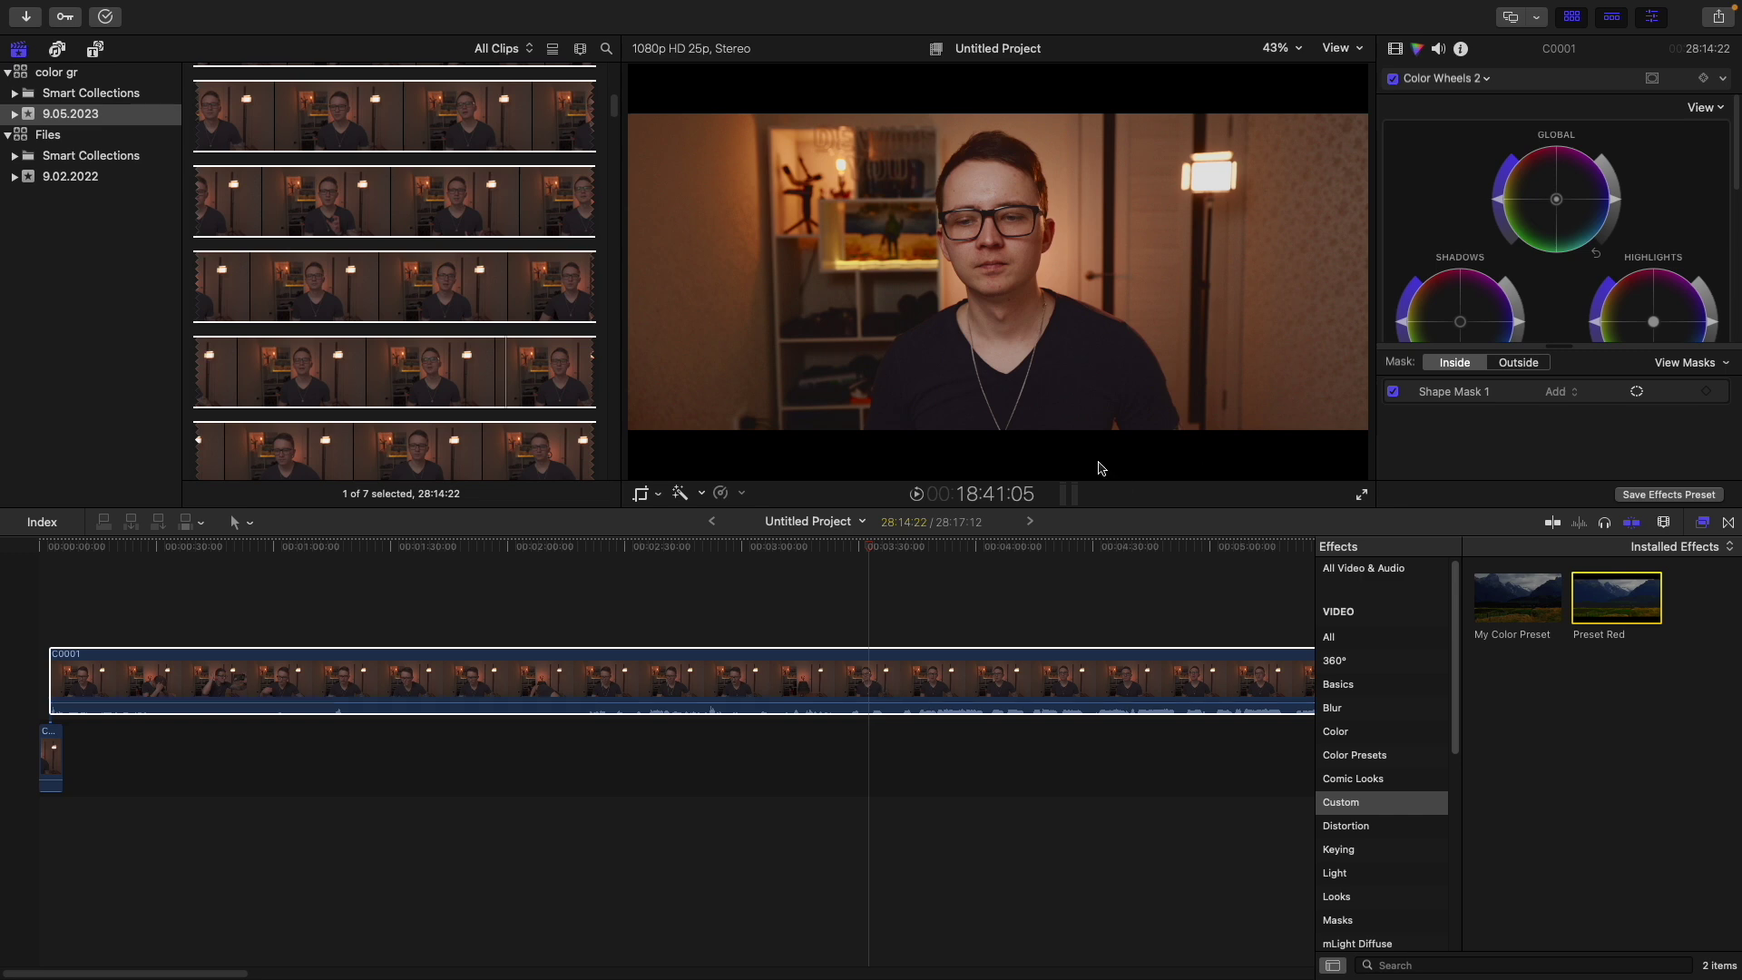